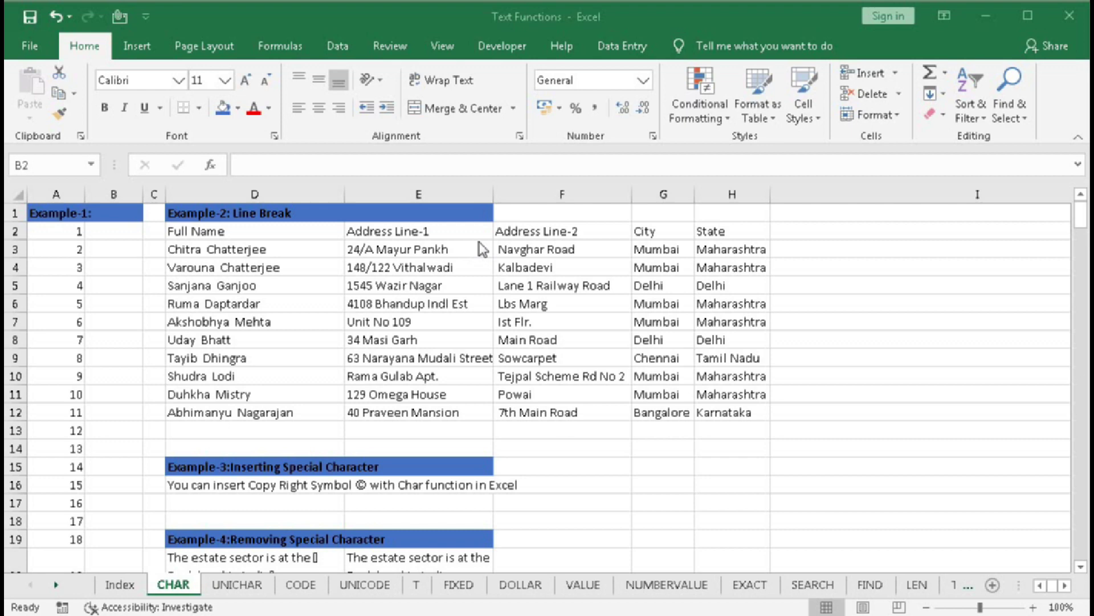
# Start a CHAR formula in cell F14 and open its function arguments.
pyautogui.click(534, 444)
pyautogui.write('=')
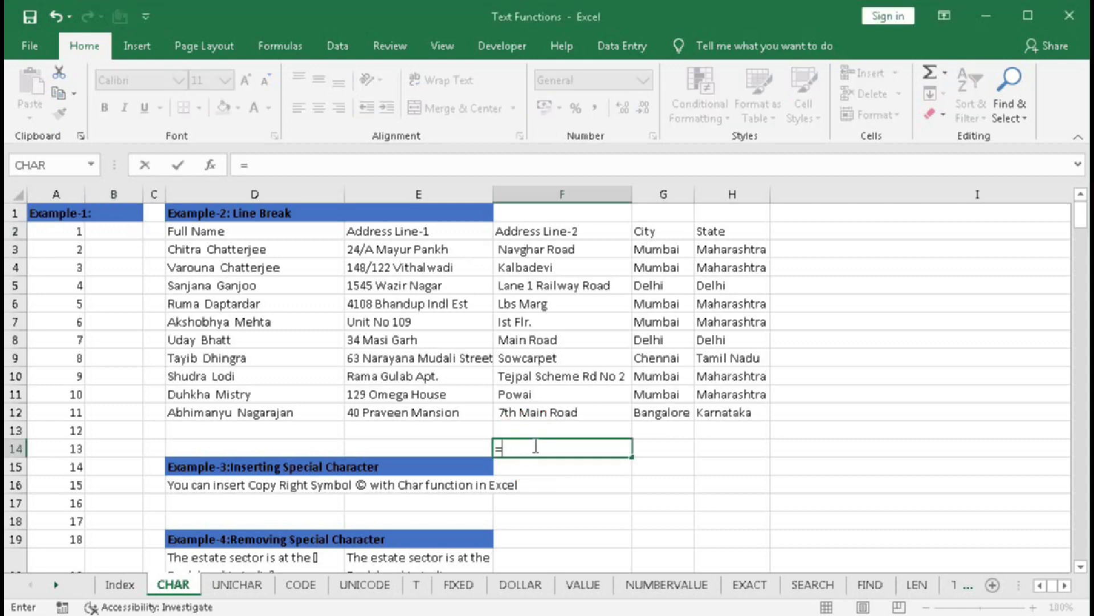
pyautogui.write('char')
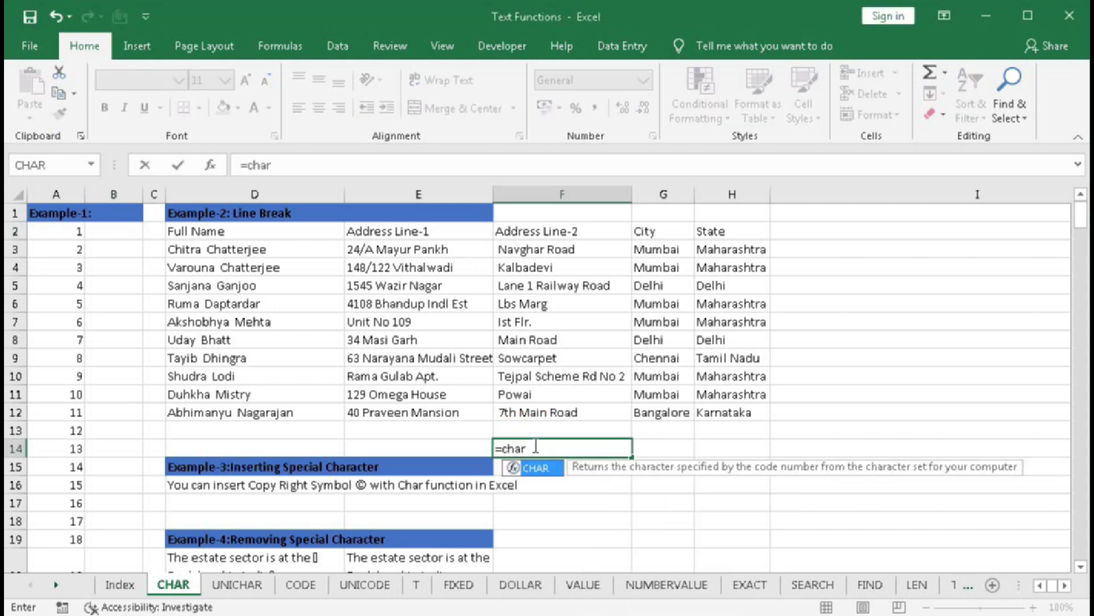
pyautogui.press('Tab')
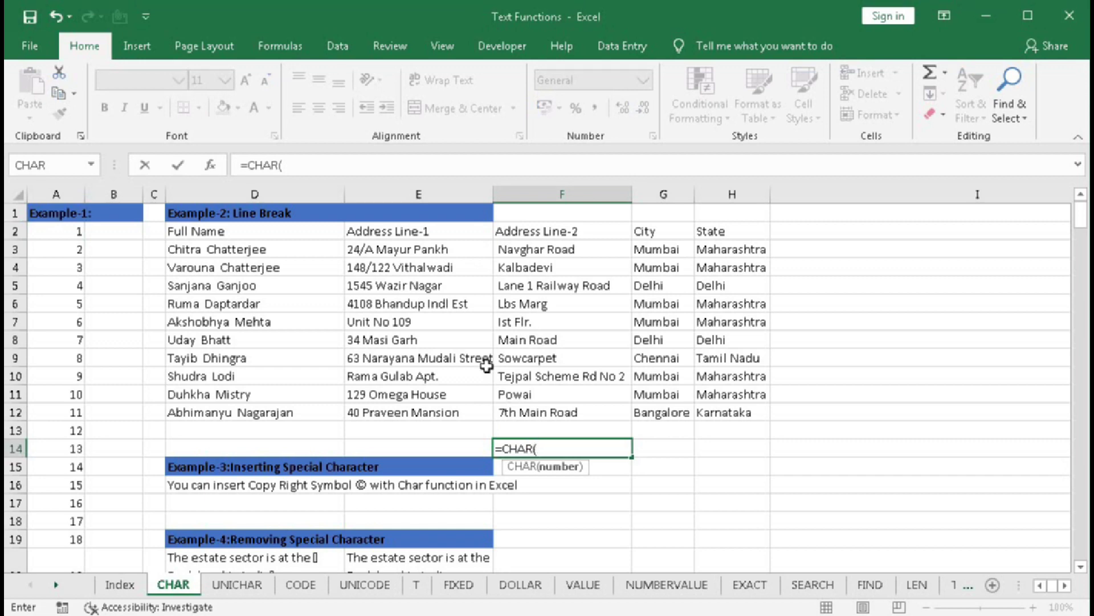
pyautogui.click(211, 165)
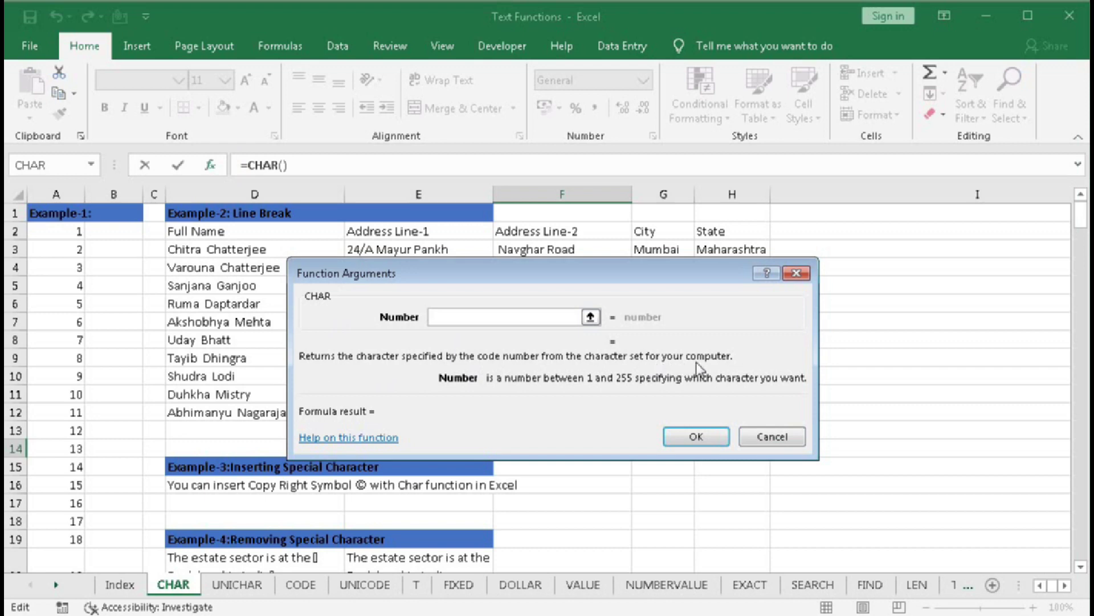
# Preview the CHAR function with the numbers 1, 2, 10, 65 and 97, and cancel the formula.
pyautogui.click(453, 315)
pyautogui.click(455, 319)
pyautogui.write('1')
pyautogui.press('BackSpace')
pyautogui.write('2')
pyautogui.press('BackSpace')
pyautogui.write('10')
pyautogui.press('BackSpace')
pyautogui.press('BackSpace')
pyautogui.write('65')
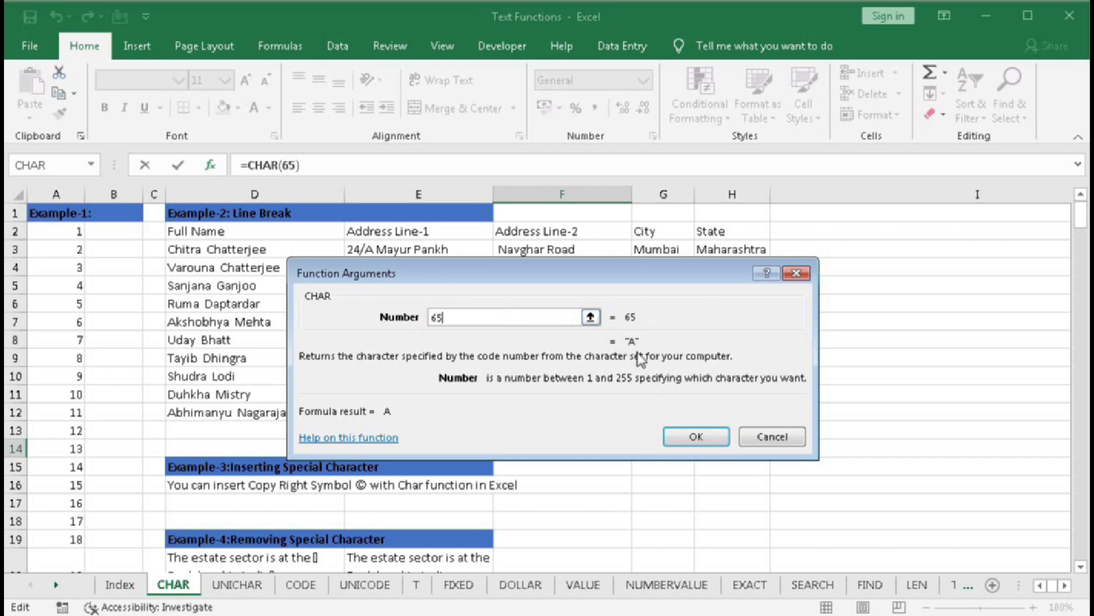
pyautogui.press('BackSpace')
pyautogui.press('BackSpace')
pyautogui.write('97')
pyautogui.click(751, 437)
# Enter the formula =CHAR(A2) in cell B2 under Example-1.
pyautogui.click(111, 228)
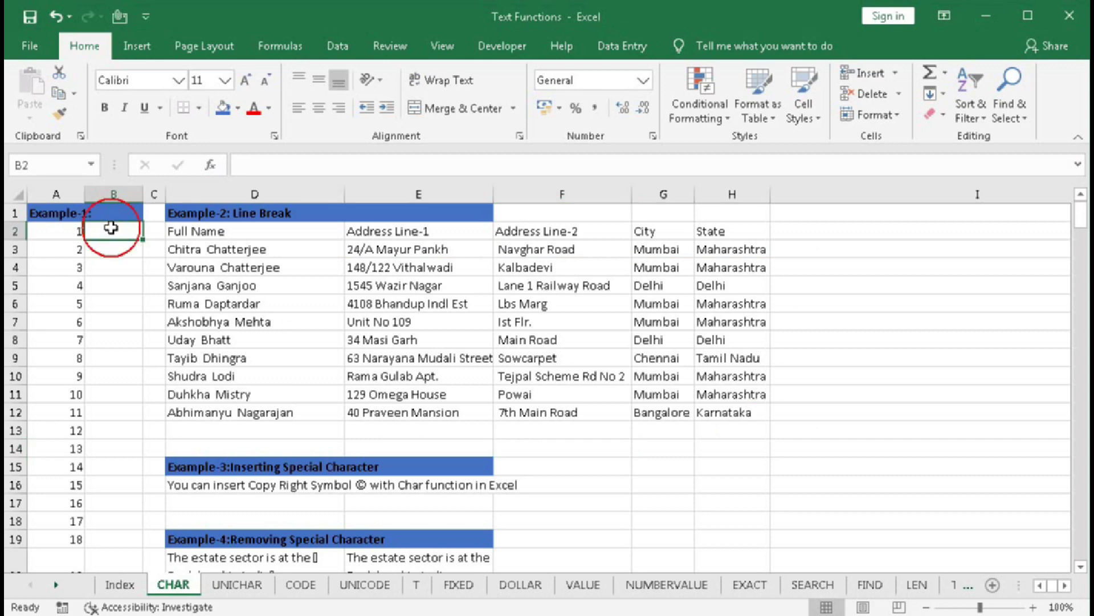
pyautogui.write('=char')
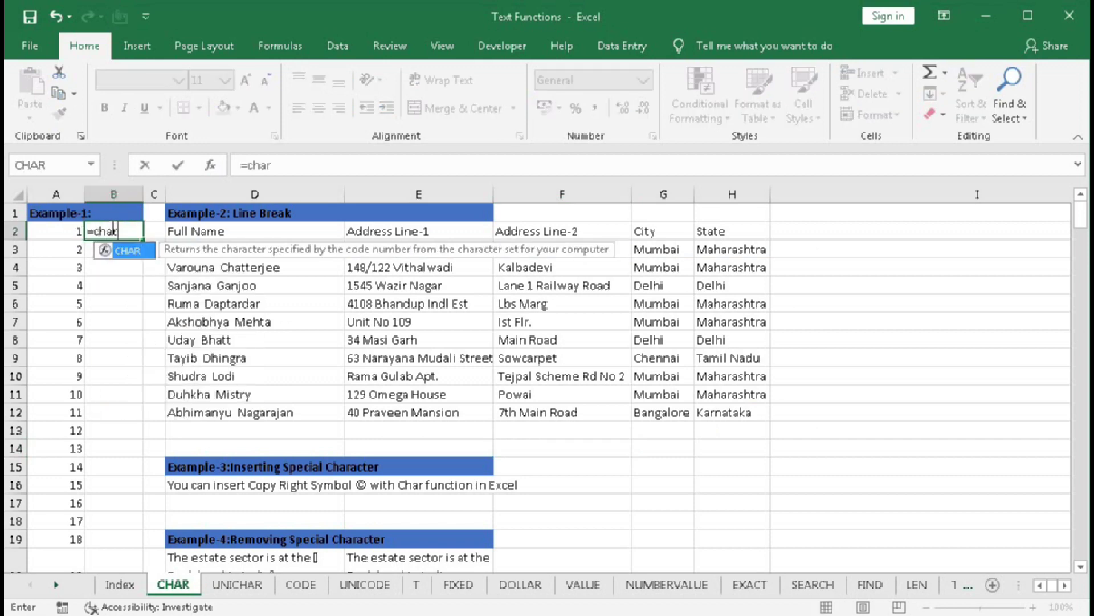
pyautogui.press('Tab')
pyautogui.click(55, 229)
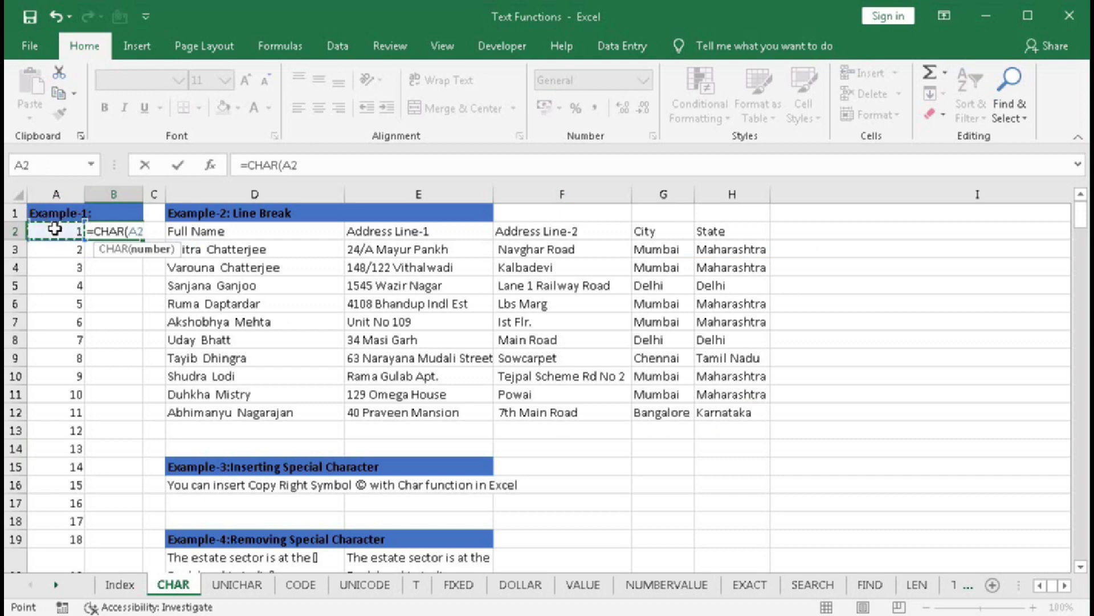
pyautogui.write(')')
pyautogui.press('Return')
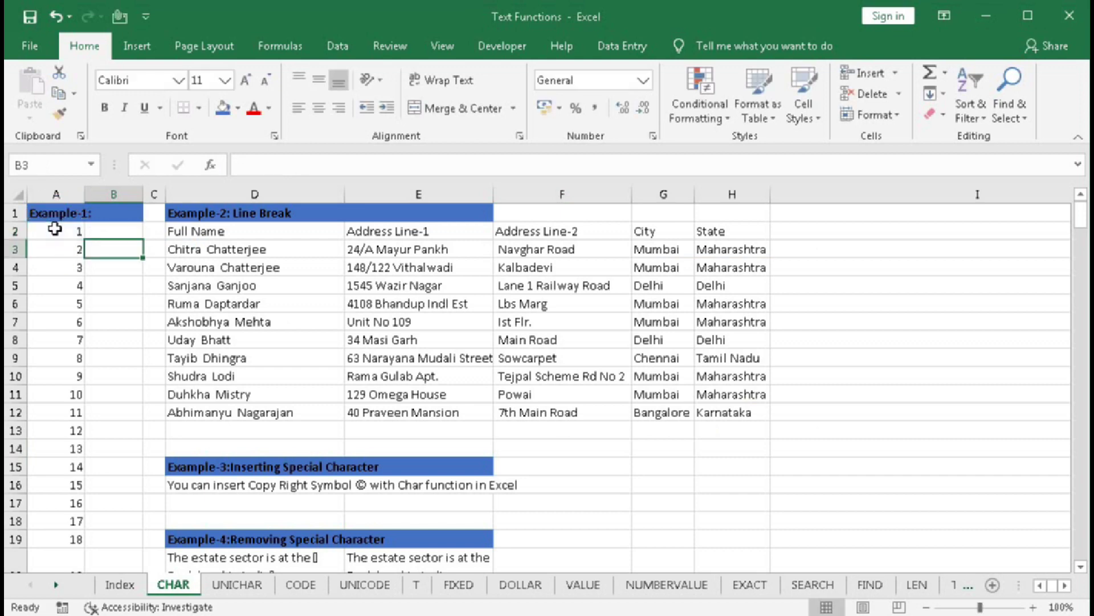
# Fill the CHAR formula from B2 down to B256, alongside all the code numbers in column A.
pyautogui.click(110, 228)
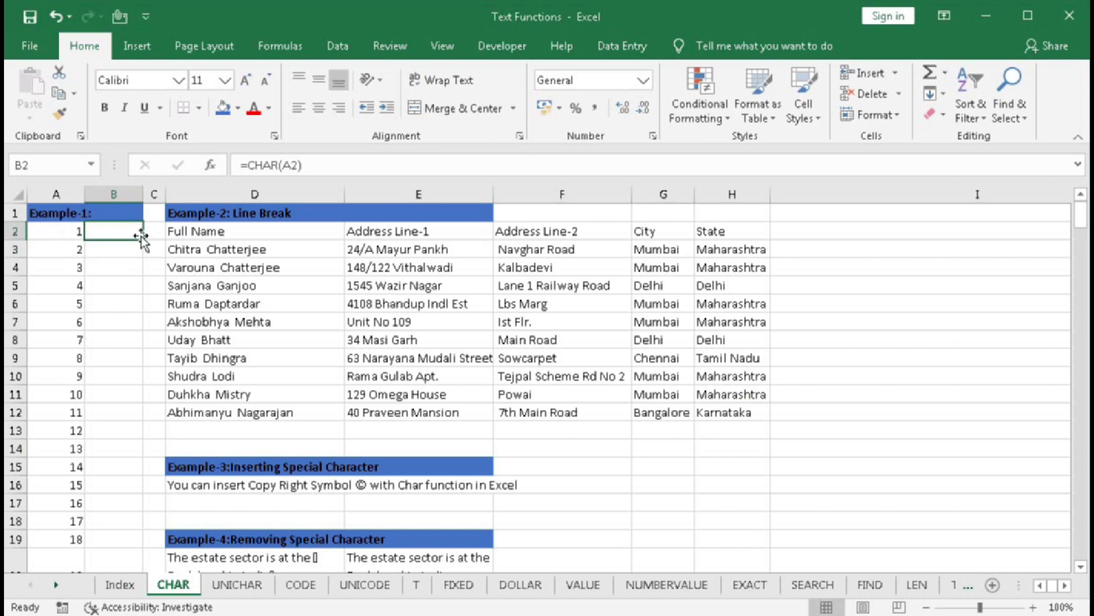
pyautogui.scroll(-4, 76, 311)
pyautogui.scroll(4, 75, 311)
pyautogui.scroll(-11, 76, 320)
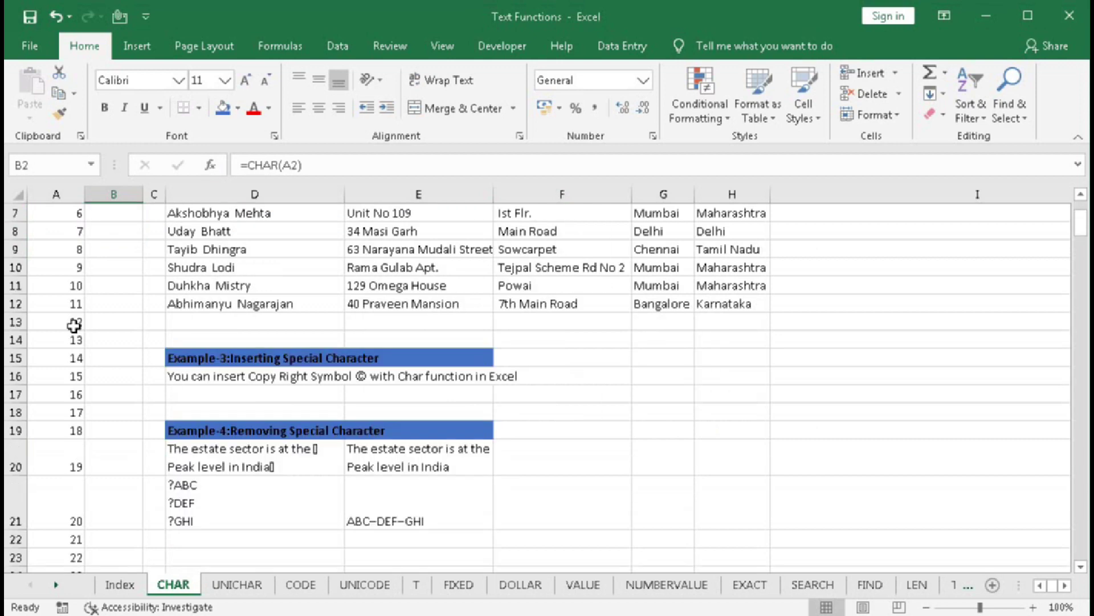
pyautogui.scroll(-20, 73, 327)
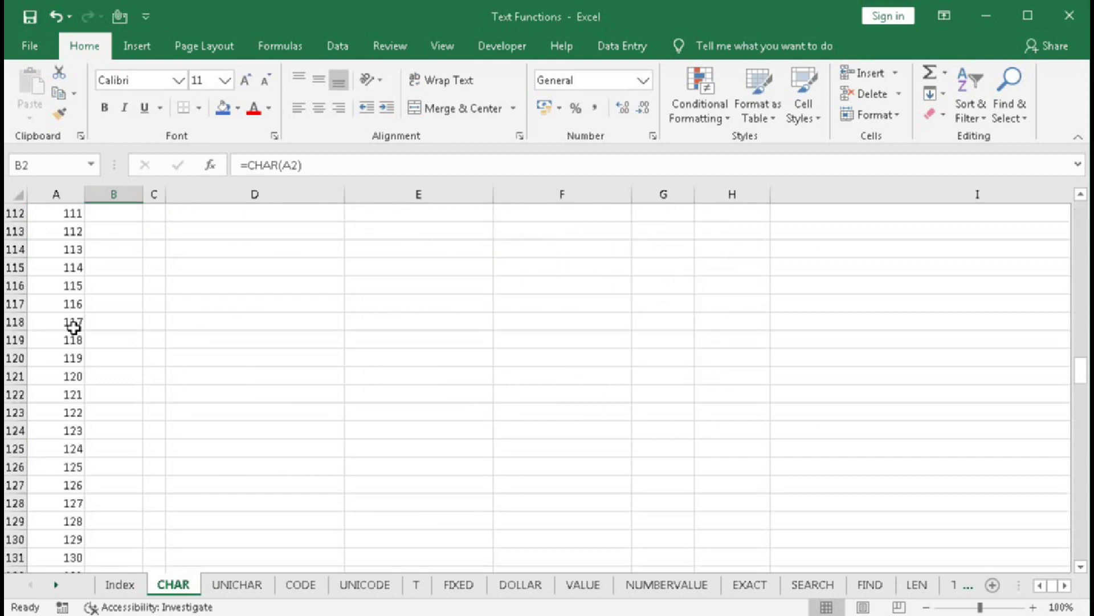
pyautogui.scroll(-20, 73, 327)
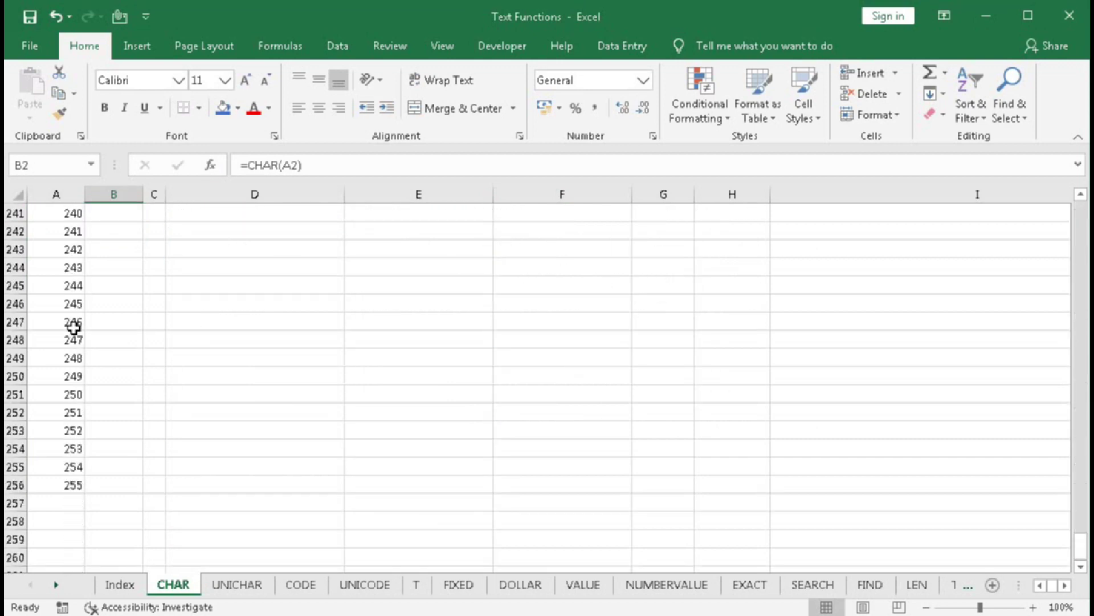
pyautogui.moveTo(1080, 546); pyautogui.dragTo(1082, 214)
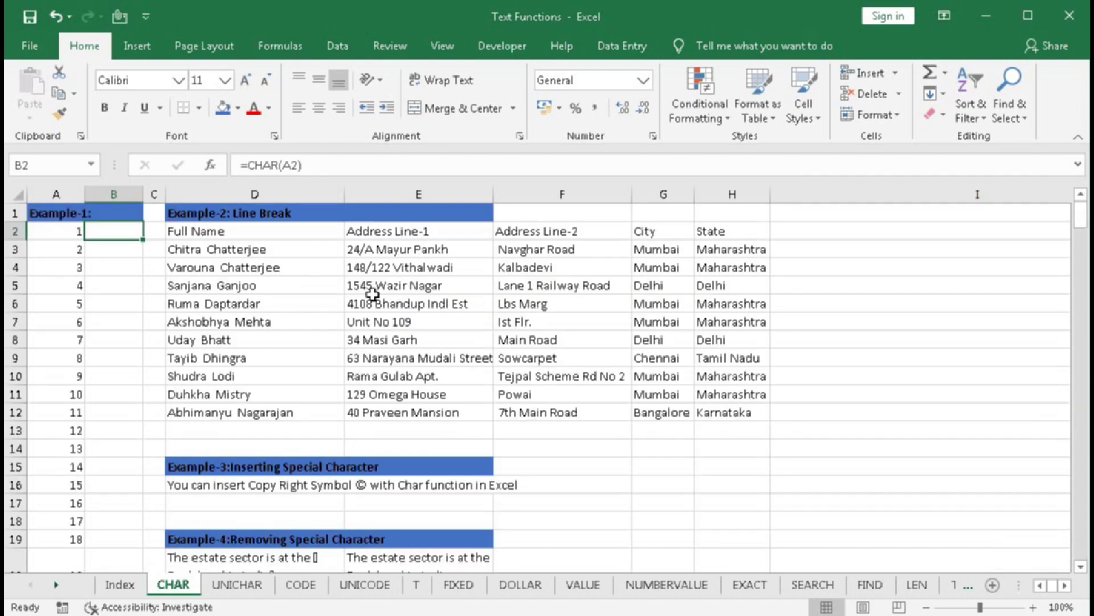
pyautogui.doubleClick(143, 242)
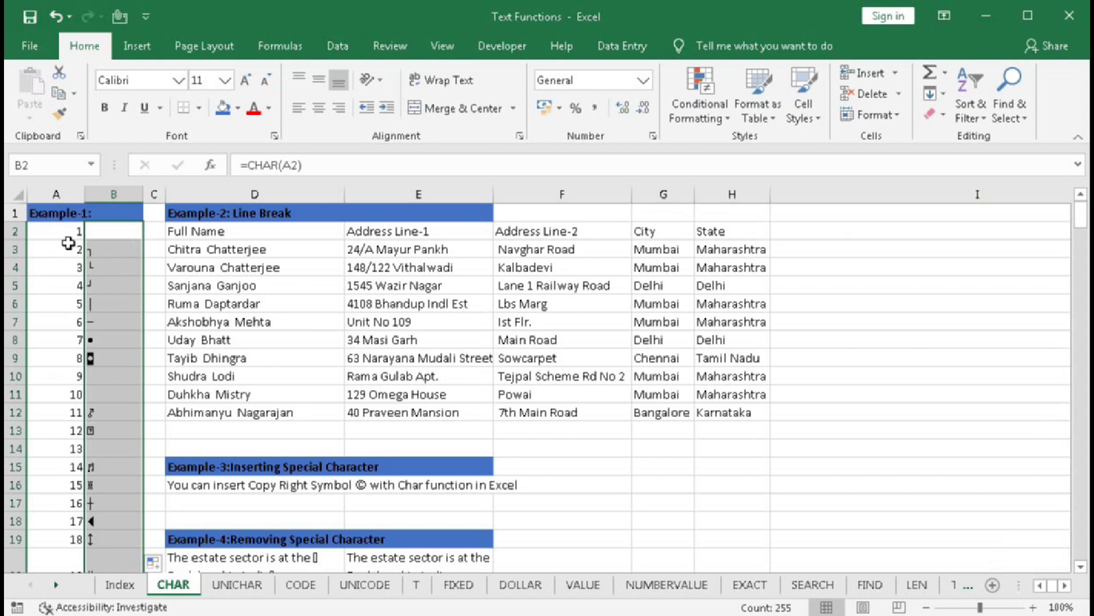
# Examine the characters in column B against their code numbers in column A, through code 255.
pyautogui.click(93, 251)
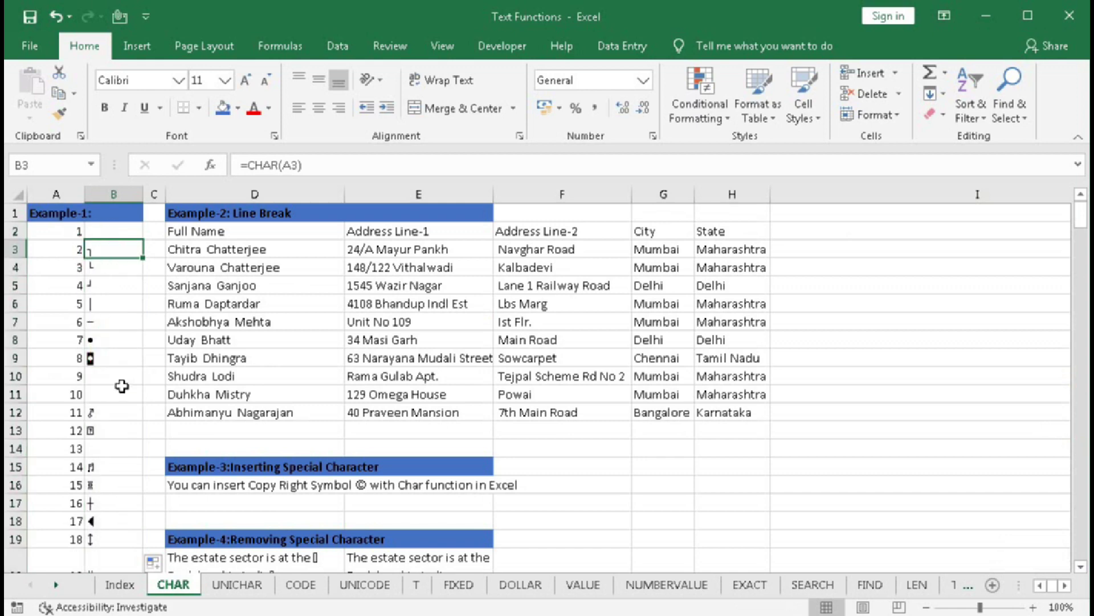
pyautogui.scroll(-3, 123, 379)
pyautogui.scroll(2, 121, 385)
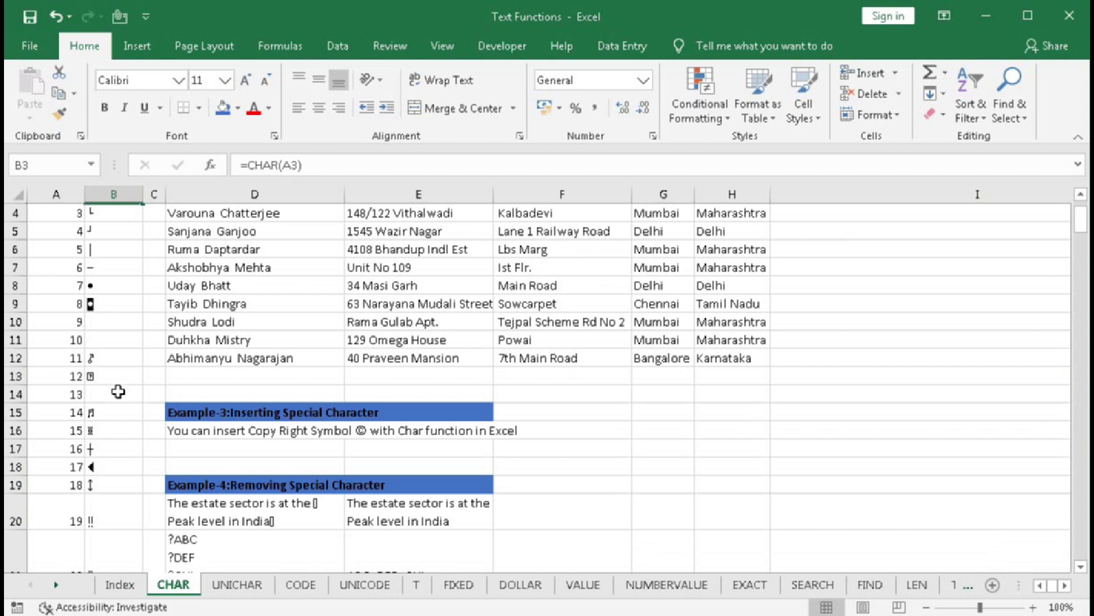
pyautogui.scroll(-14, 119, 388)
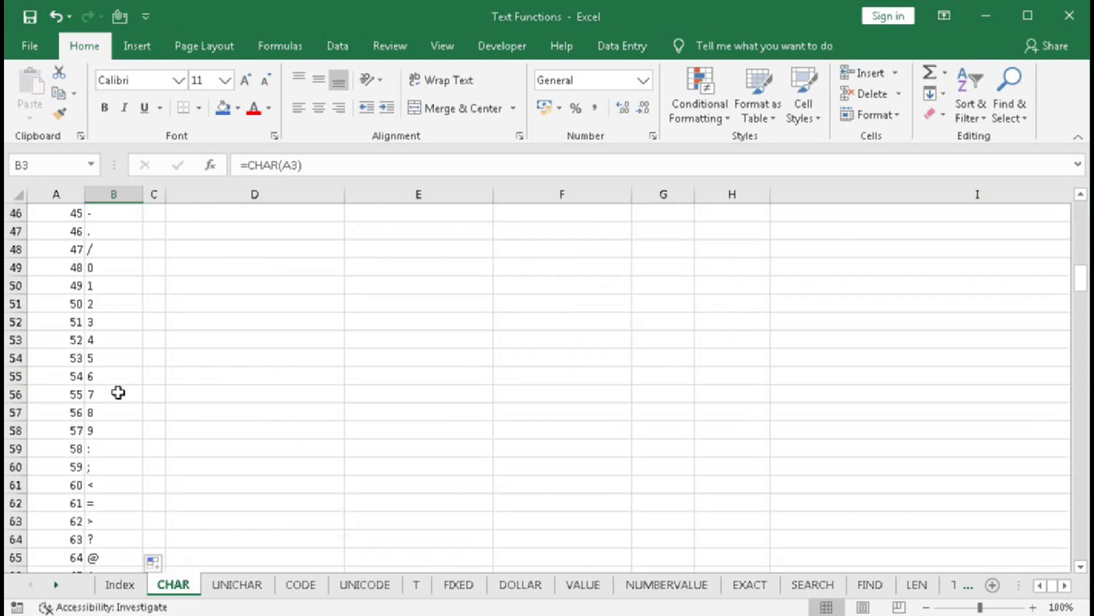
pyautogui.scroll(-2, 112, 467)
pyautogui.moveTo(69, 466); pyautogui.dragTo(94, 450)
pyautogui.scroll(-12, 105, 485)
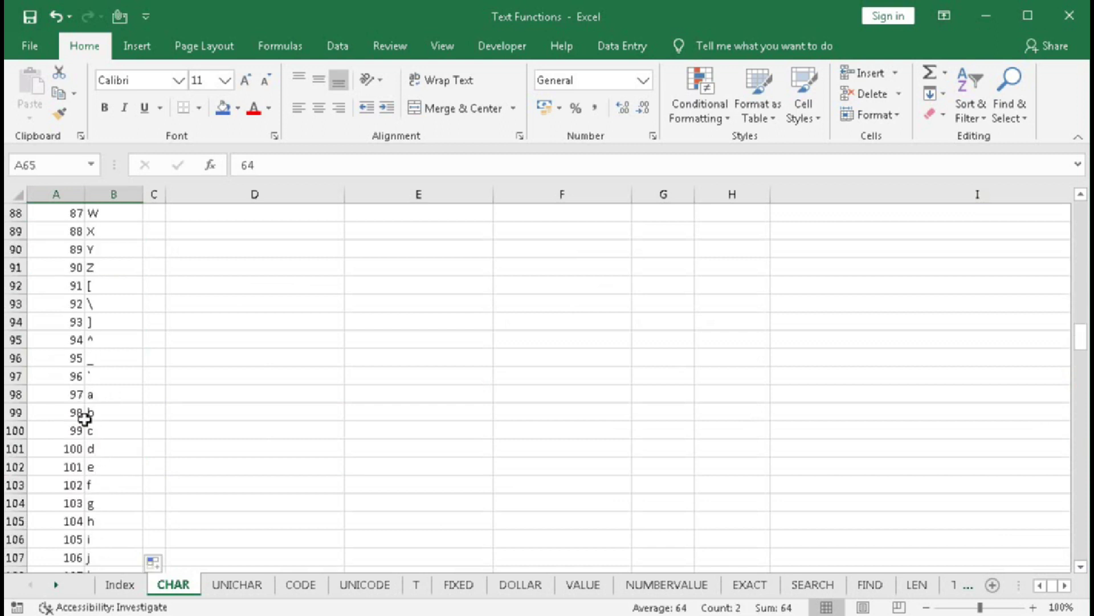
pyautogui.scroll(-16, 130, 448)
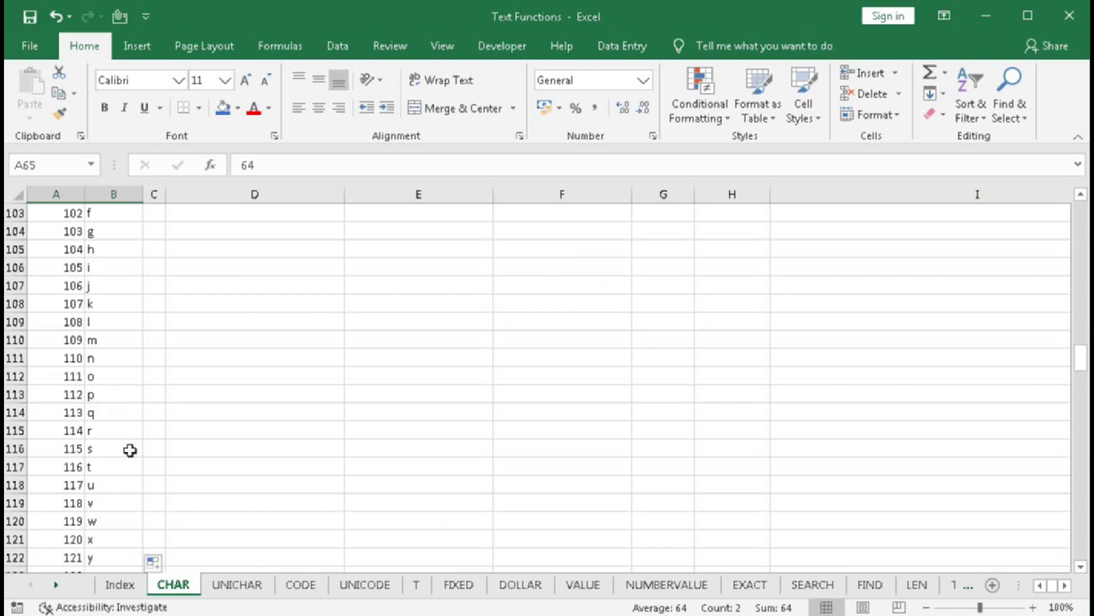
pyautogui.scroll(-14, 130, 450)
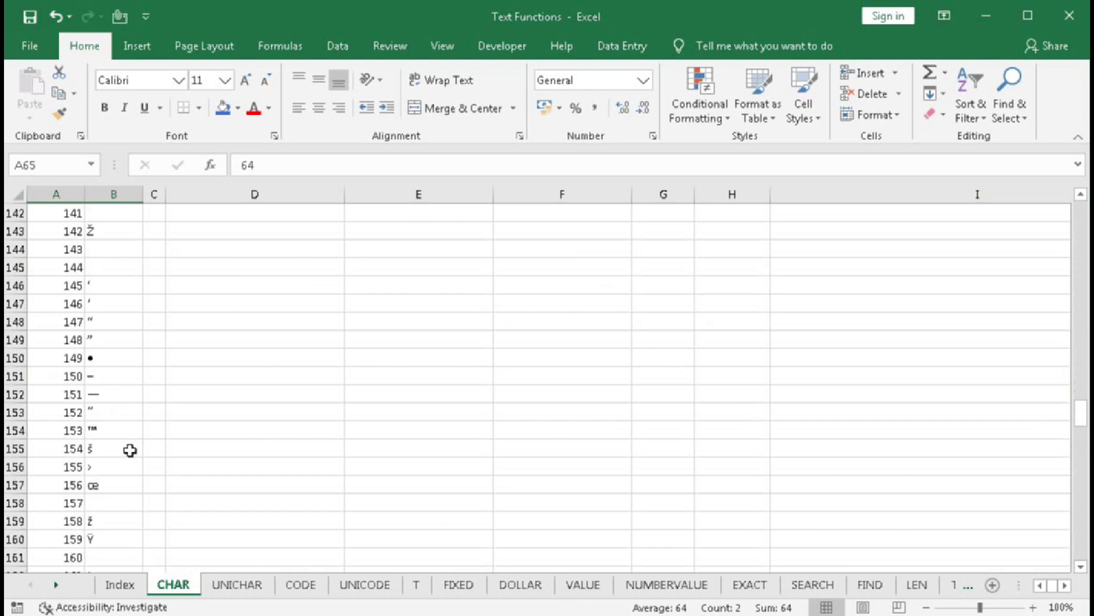
pyautogui.scroll(-17, 130, 450)
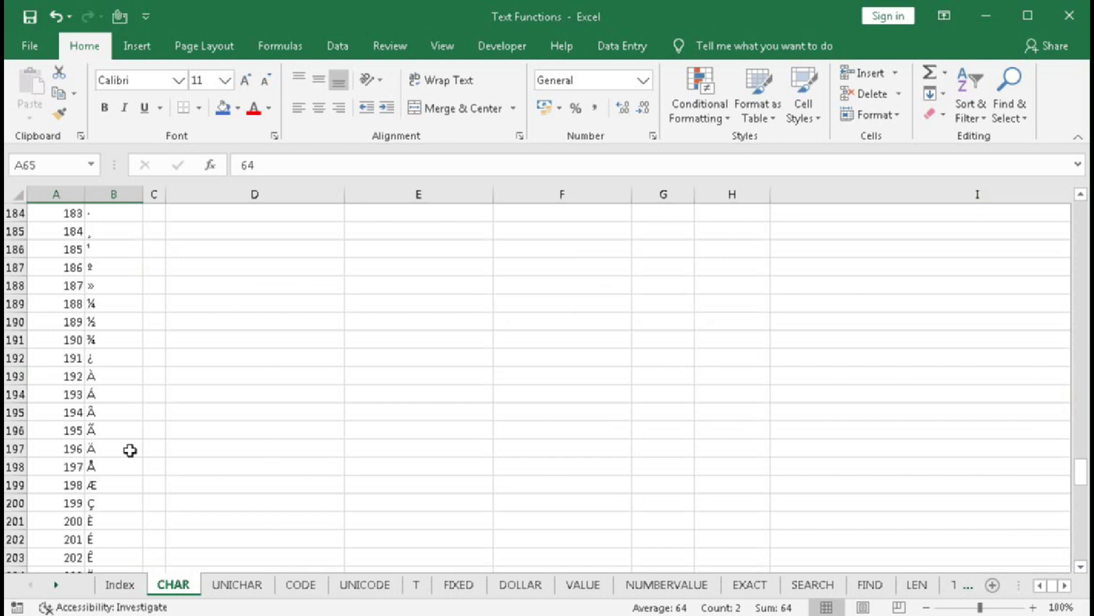
pyautogui.scroll(-8, 130, 450)
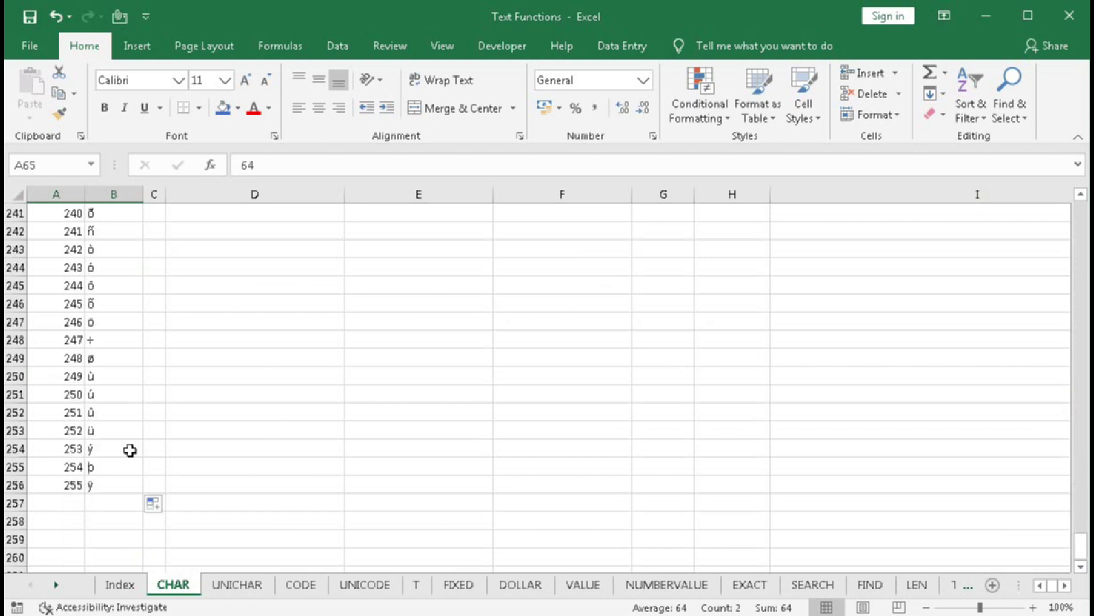
pyautogui.scroll(13, 130, 450)
pyautogui.scroll(20, 130, 450)
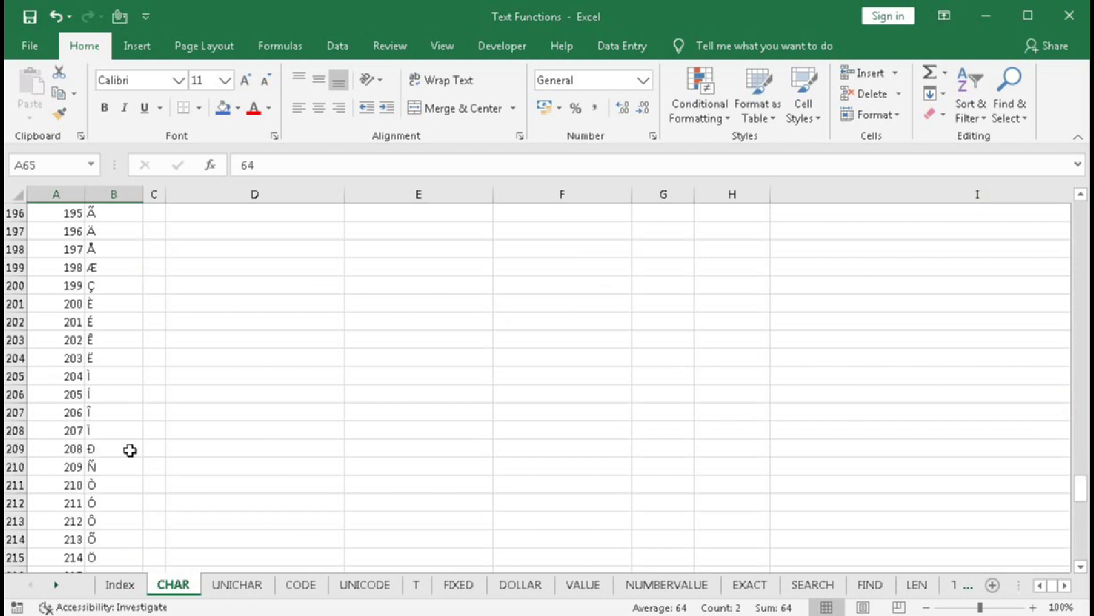
# Change the font of the CHAR results in B2:B256 to Wingdings.
pyautogui.click(180, 80)
pyautogui.click(180, 81)
pyautogui.scroll(5, 105, 336)
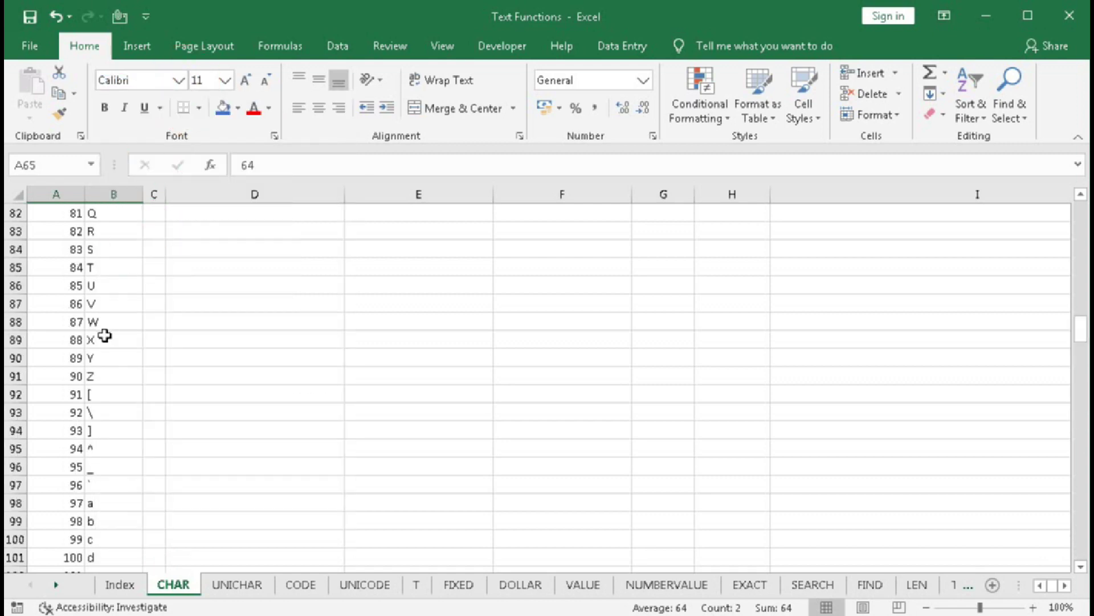
pyautogui.click(123, 213)
pyautogui.hotkey('ctrl', 'Up')
pyautogui.press('Down')
pyautogui.click(126, 213)
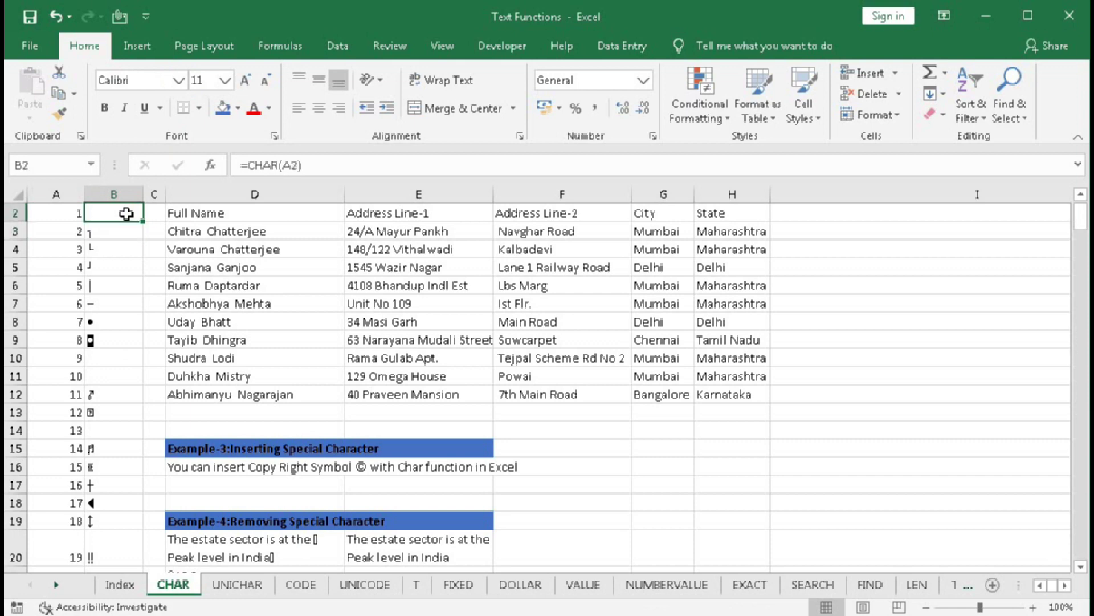
pyautogui.hotkey('ctrl', 'shift', 'Down')
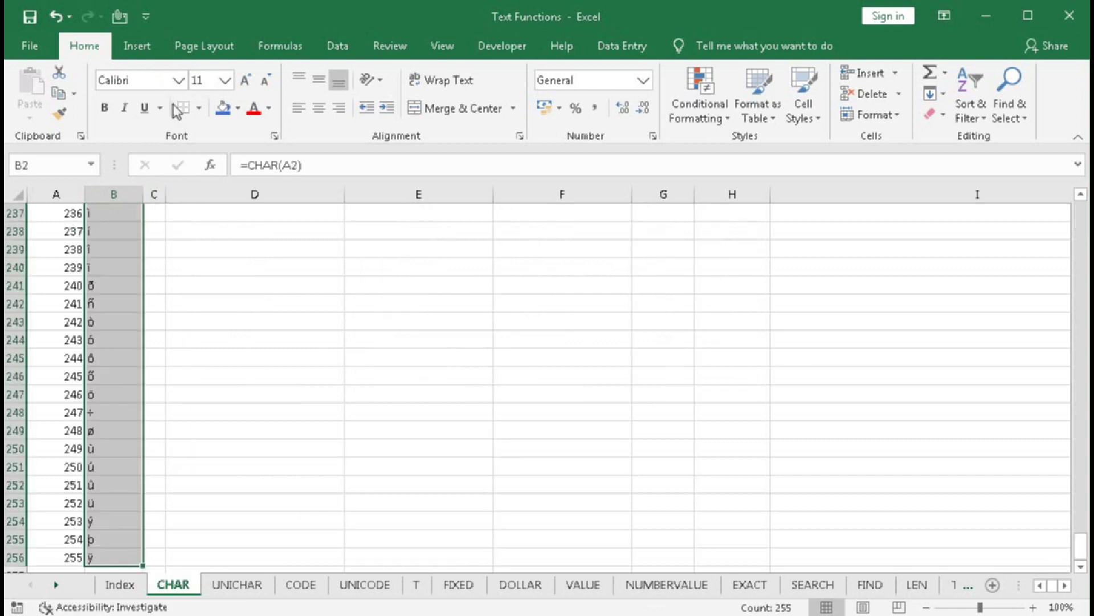
pyautogui.click(180, 82)
pyautogui.moveTo(344, 115); pyautogui.dragTo(354, 540)
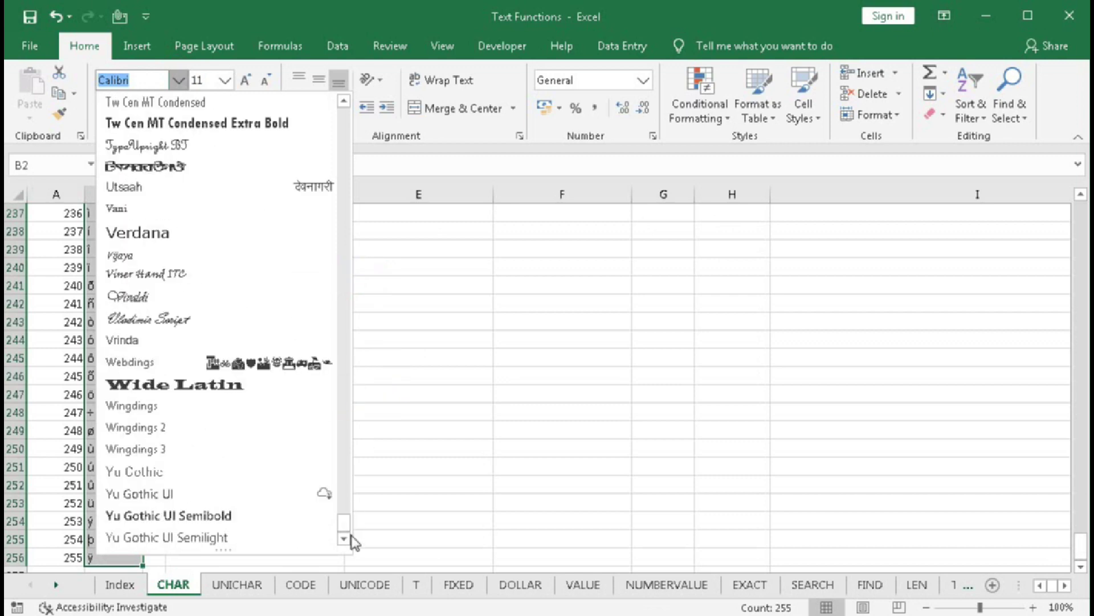
pyautogui.click(154, 406)
# Examine the Wingdings symbols in column B against their code numbers, including the one for code 65.
pyautogui.moveTo(113, 234); pyautogui.dragTo(108, 536)
pyautogui.scroll(-9, 122, 521)
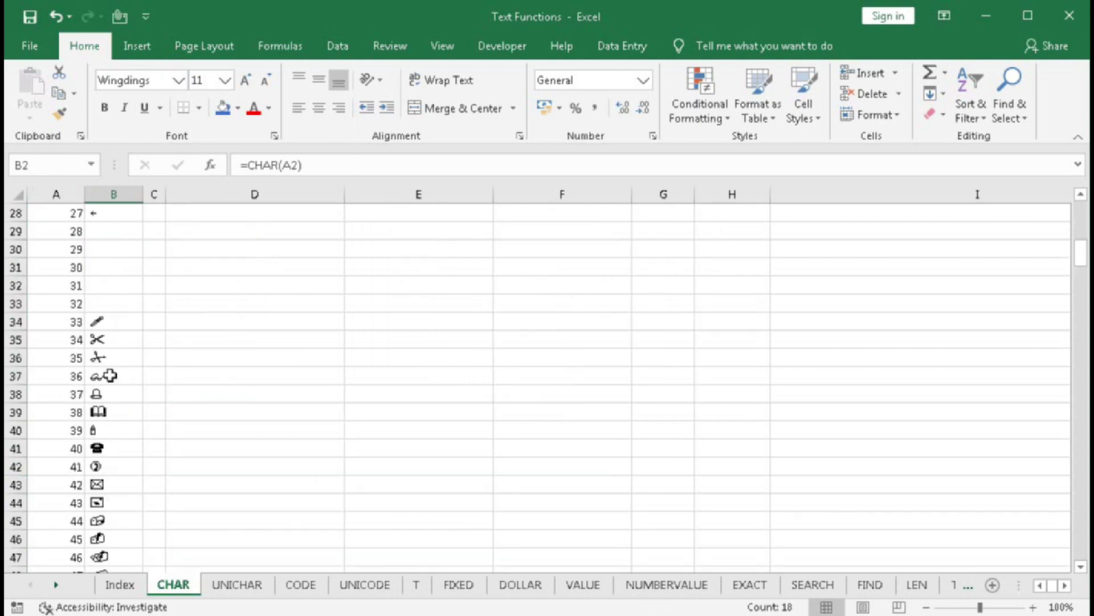
pyautogui.scroll(-4, 104, 468)
pyautogui.scroll(-3, 104, 468)
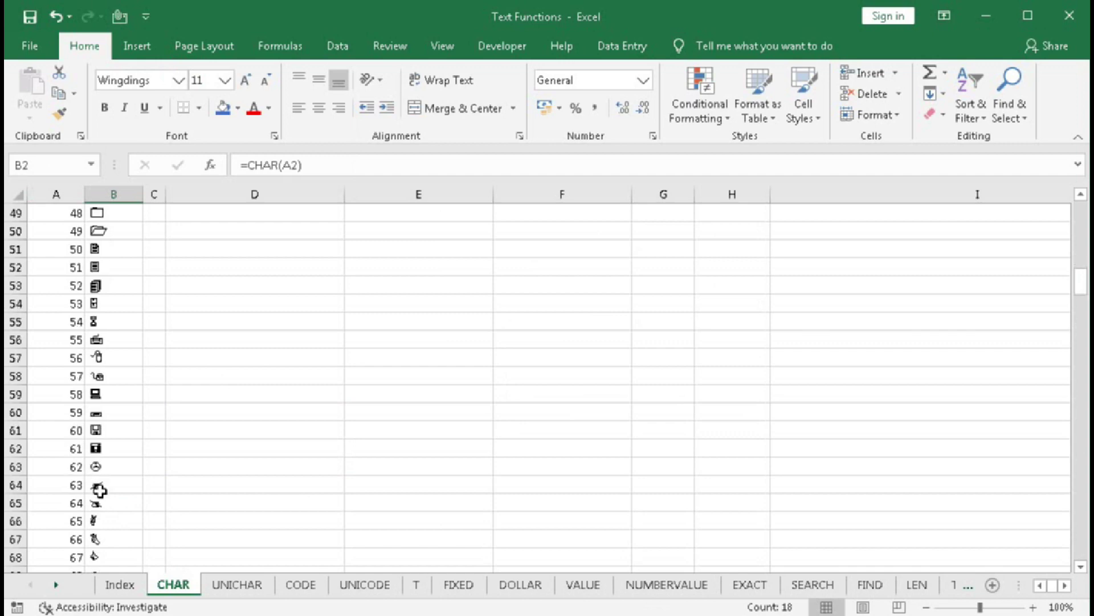
pyautogui.click(93, 520)
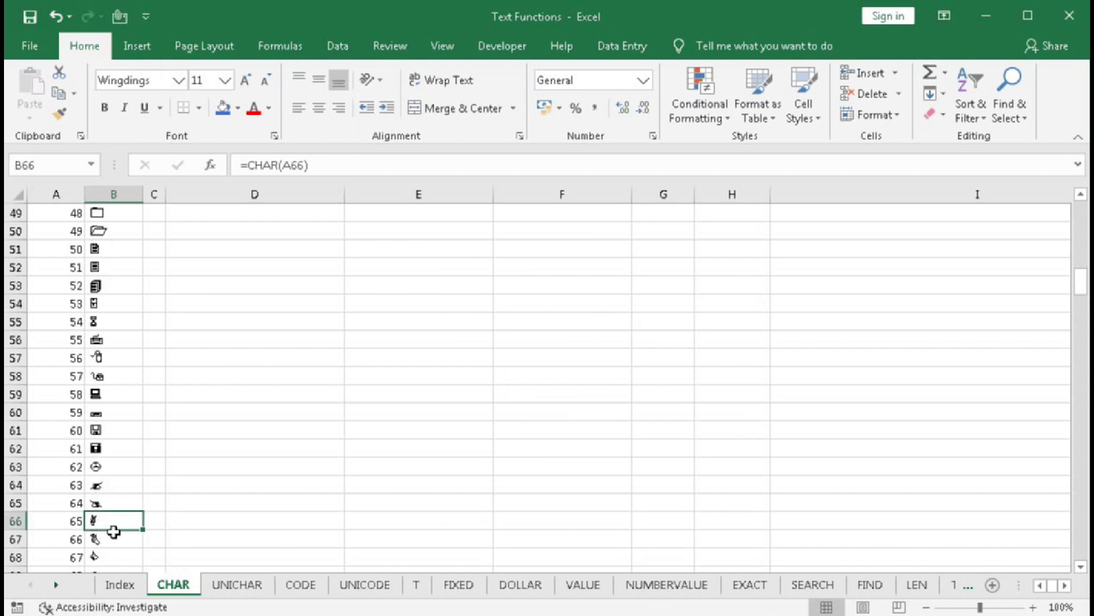
pyautogui.scroll(-9, 114, 533)
pyautogui.scroll(-9, 119, 536)
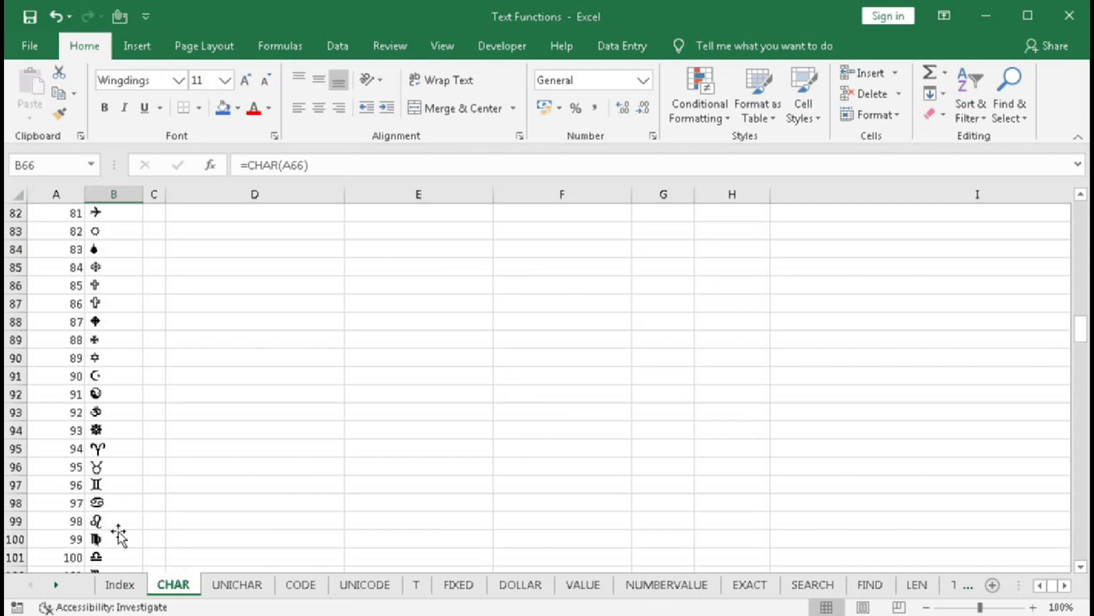
pyautogui.scroll(-13, 119, 536)
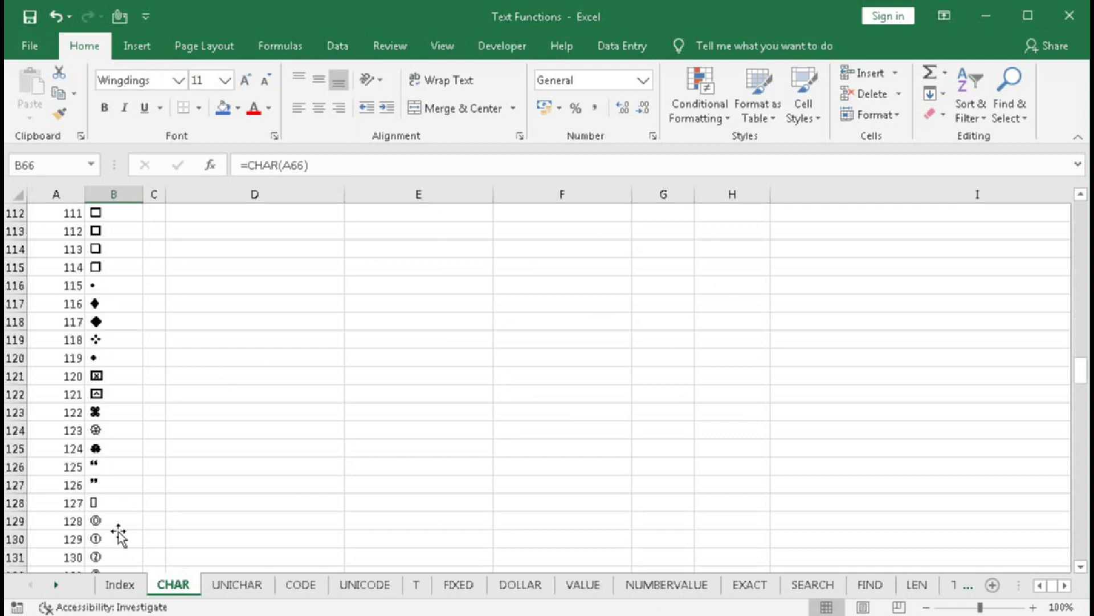
pyautogui.scroll(-2, 119, 536)
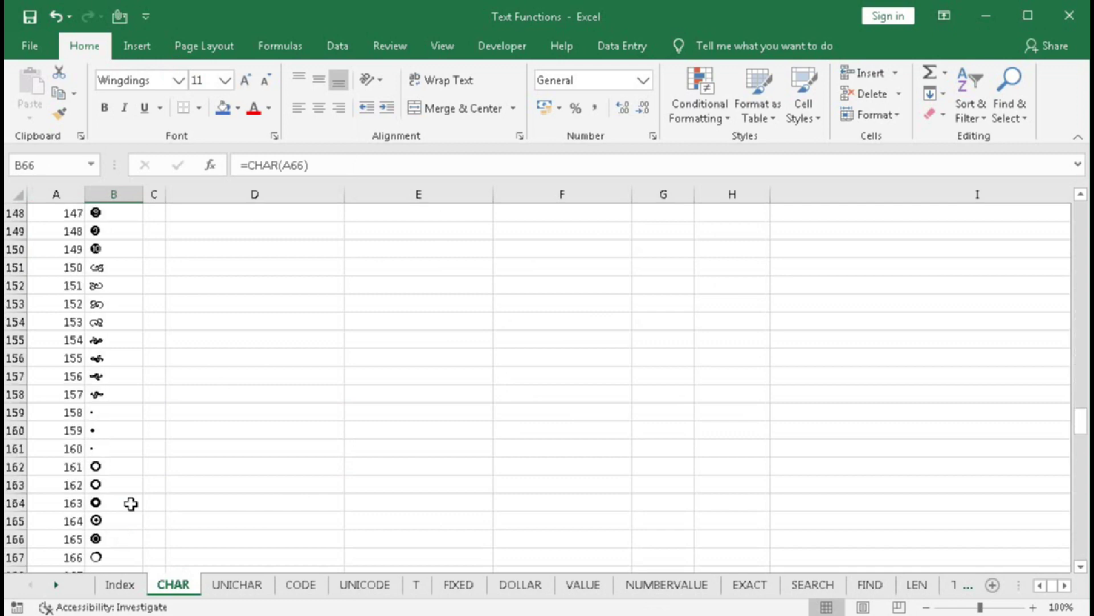
pyautogui.scroll(-5, 117, 501)
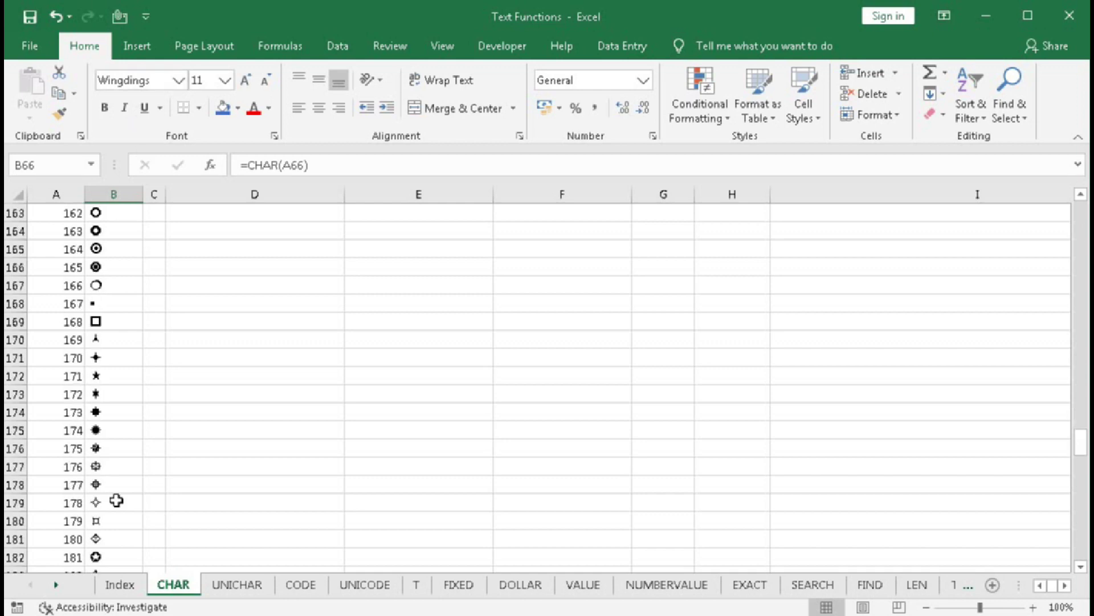
# Change the font of the CHAR result in B66 to Wingdings 2.
pyautogui.scroll(-1, 168, 411)
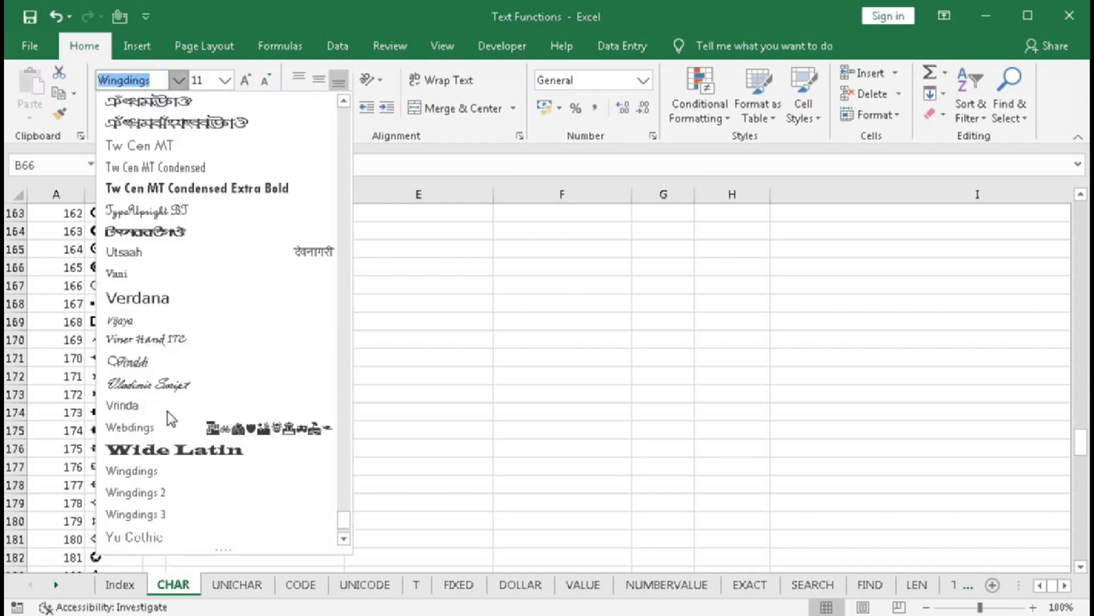
pyautogui.click(160, 492)
pyautogui.scroll(-18, 162, 493)
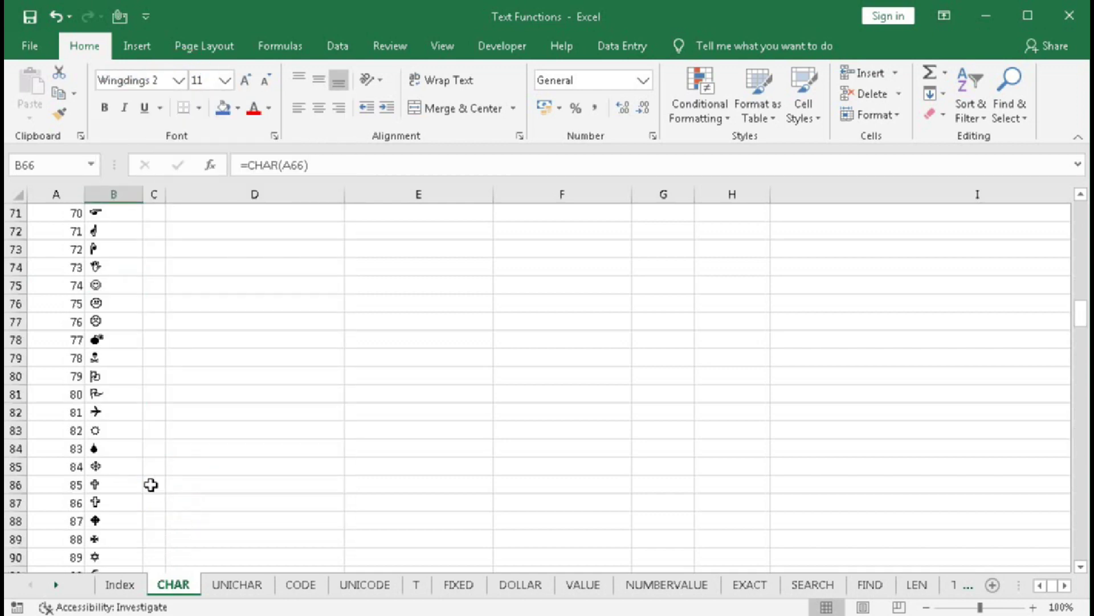
pyautogui.scroll(20, 150, 484)
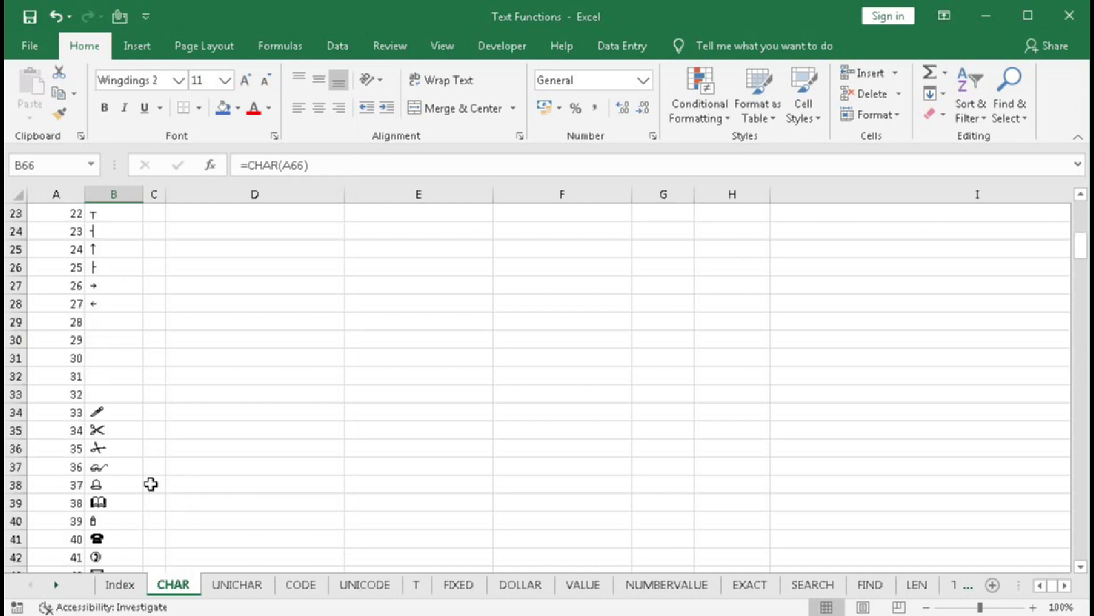
pyautogui.scroll(7, 151, 484)
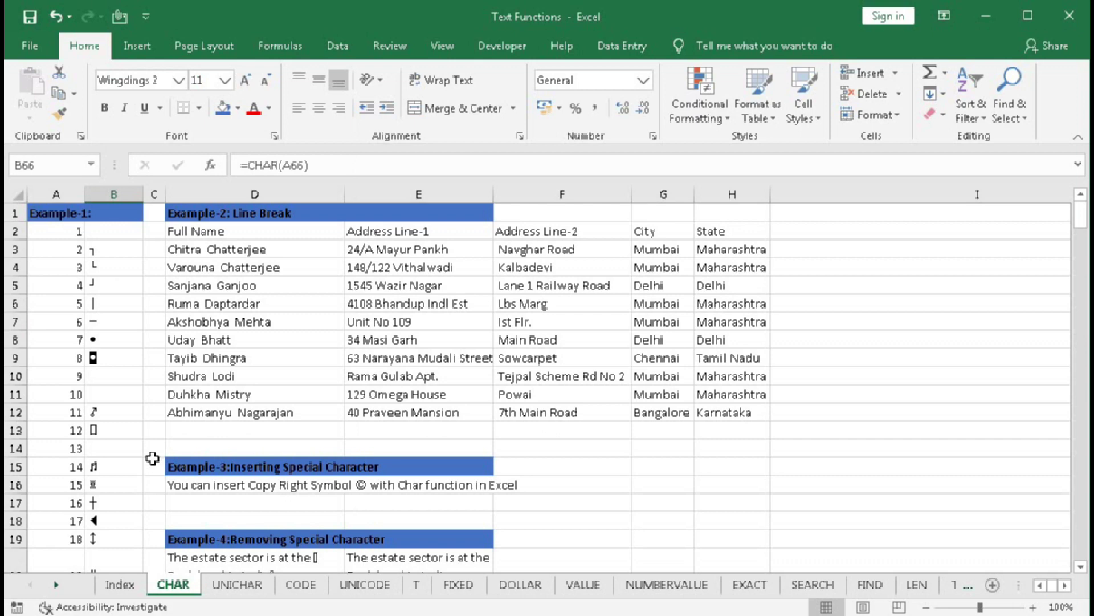
# Change the font of all the CHAR results in B2:B256 to Calibri.
pyautogui.click(108, 236)
pyautogui.hotkey('ctrl', 'shift', 'Down')
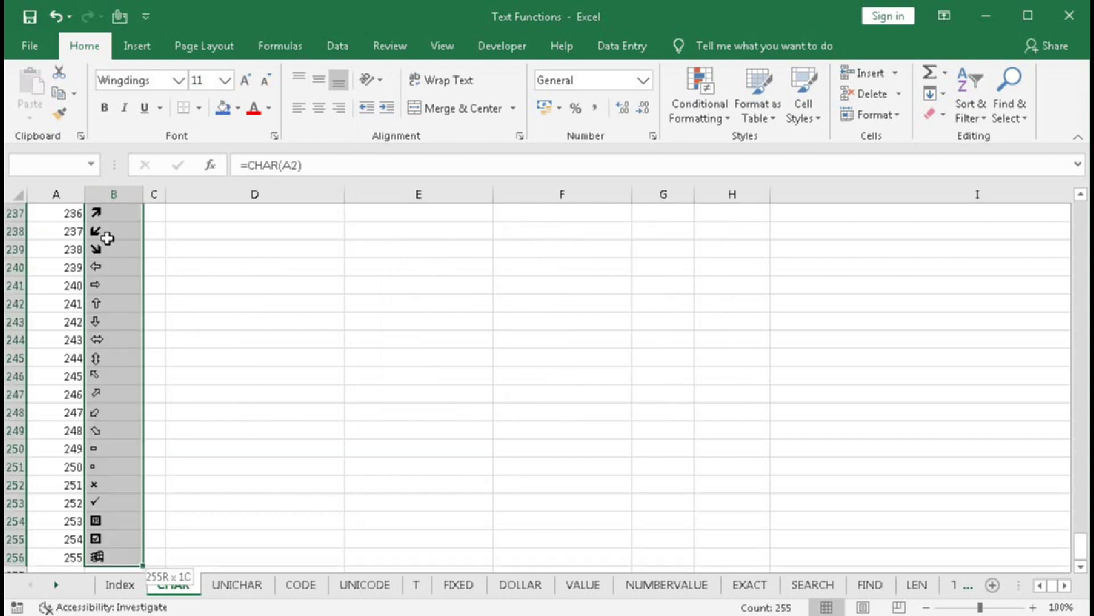
pyautogui.click(177, 79)
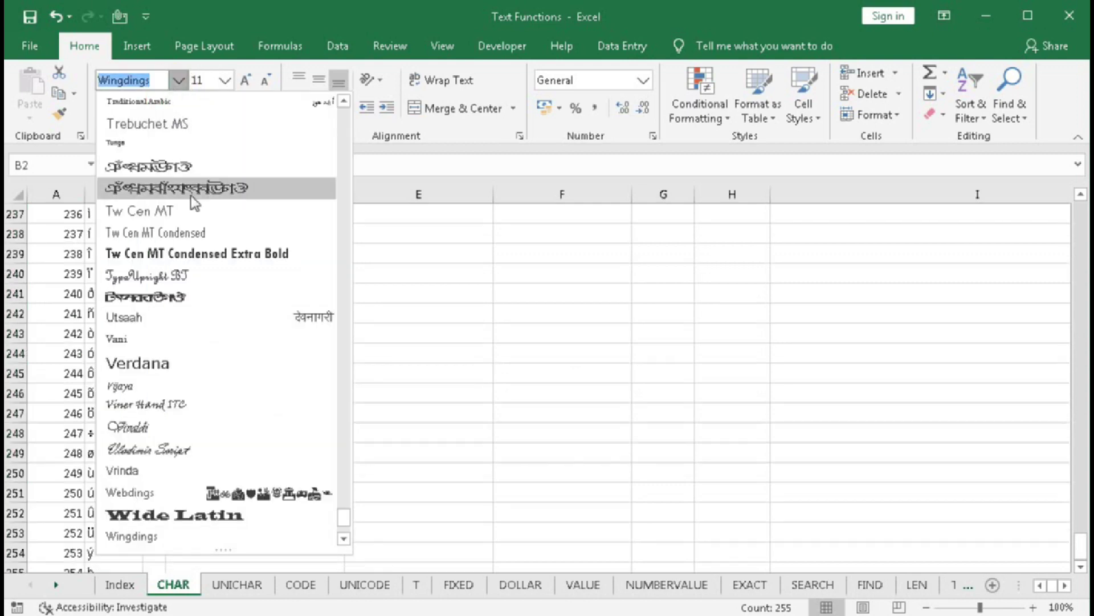
pyautogui.moveTo(338, 521); pyautogui.dragTo(345, 114)
pyautogui.click(148, 150)
# Examine the characters for the digit codes 48 to 57 and the letter codes from 65 in columns A and B.
pyautogui.scroll(-15, 119, 375)
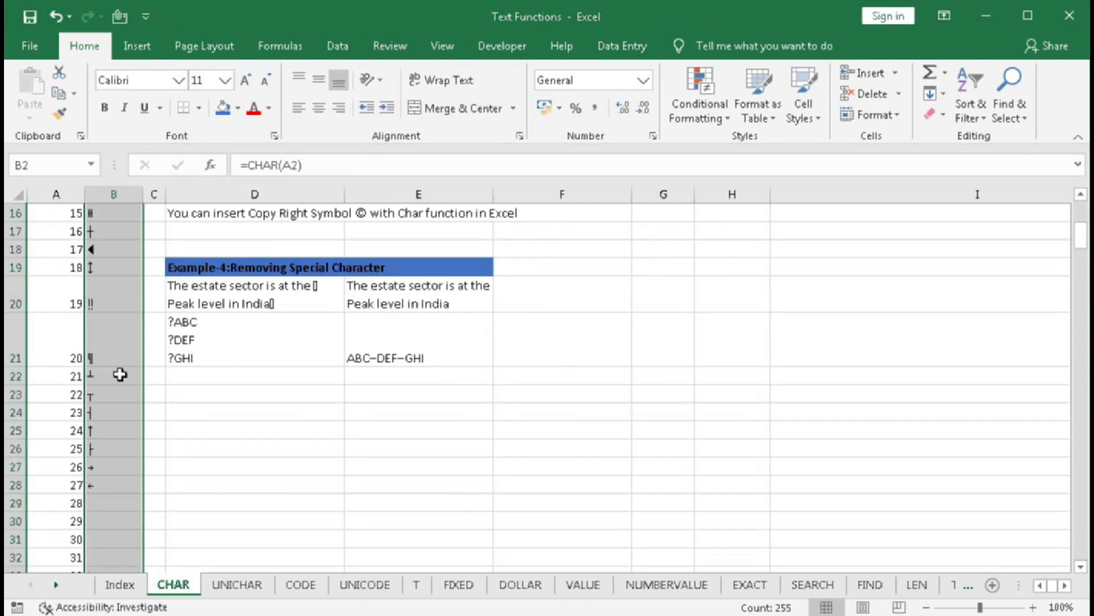
pyautogui.scroll(-10, 120, 375)
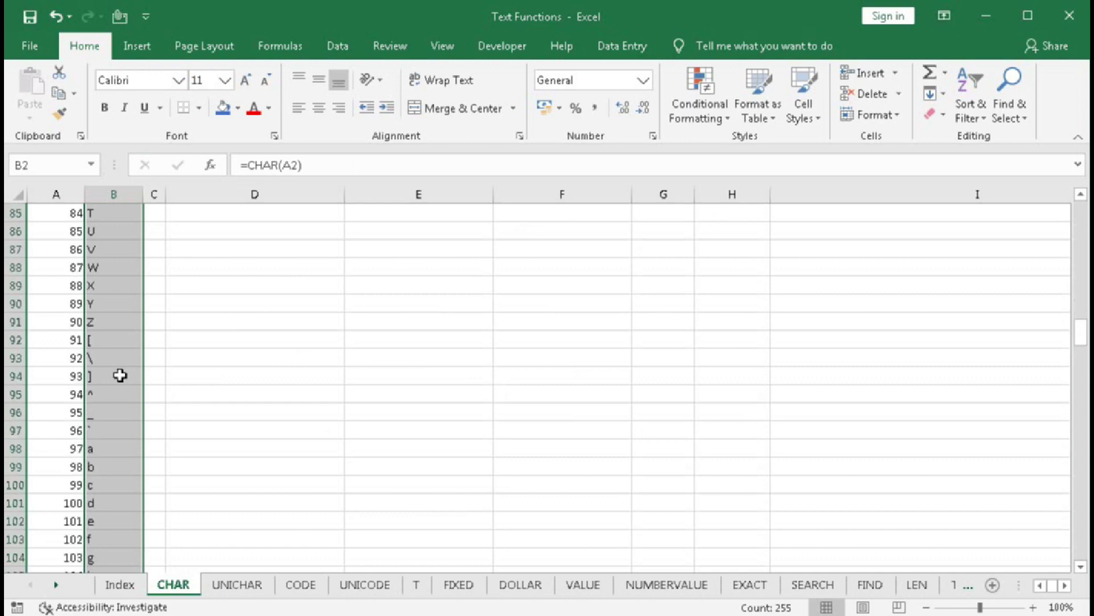
pyautogui.scroll(13, 119, 375)
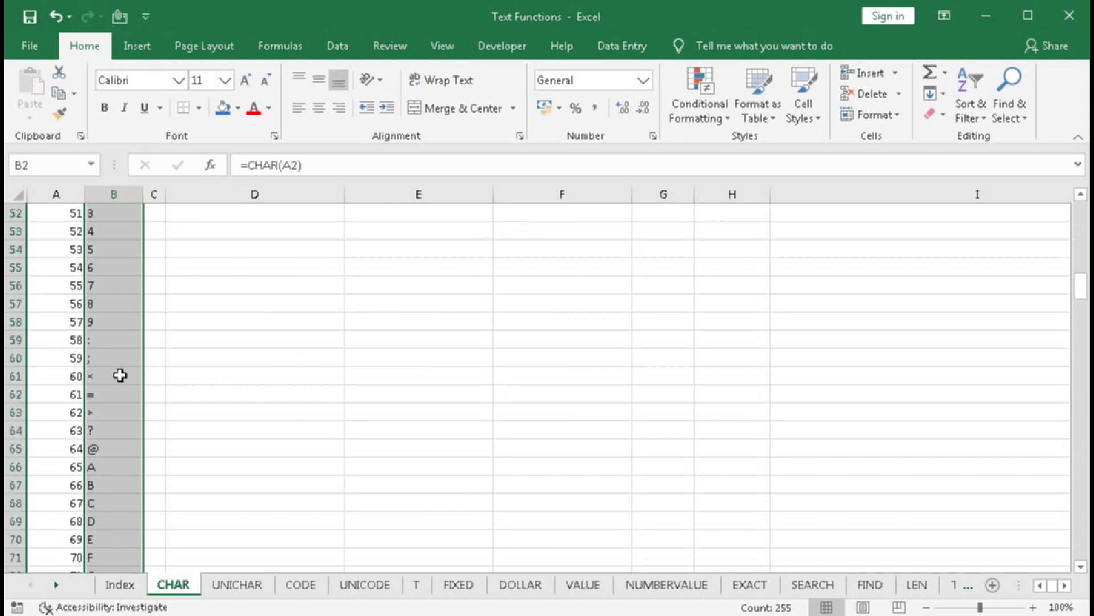
pyautogui.scroll(1, 120, 375)
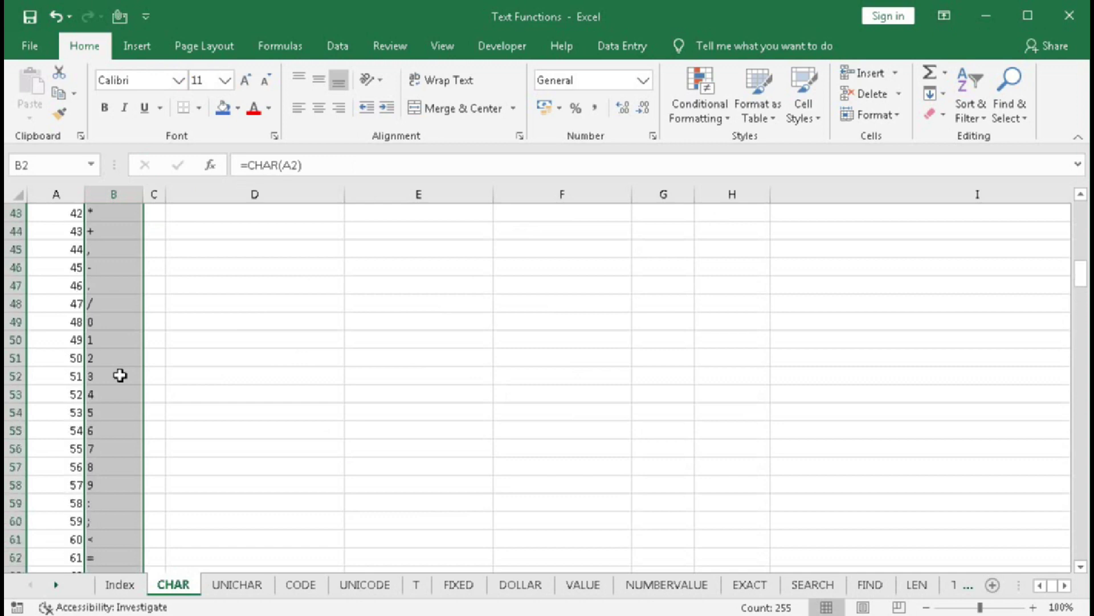
pyautogui.click(70, 326)
pyautogui.click(63, 490)
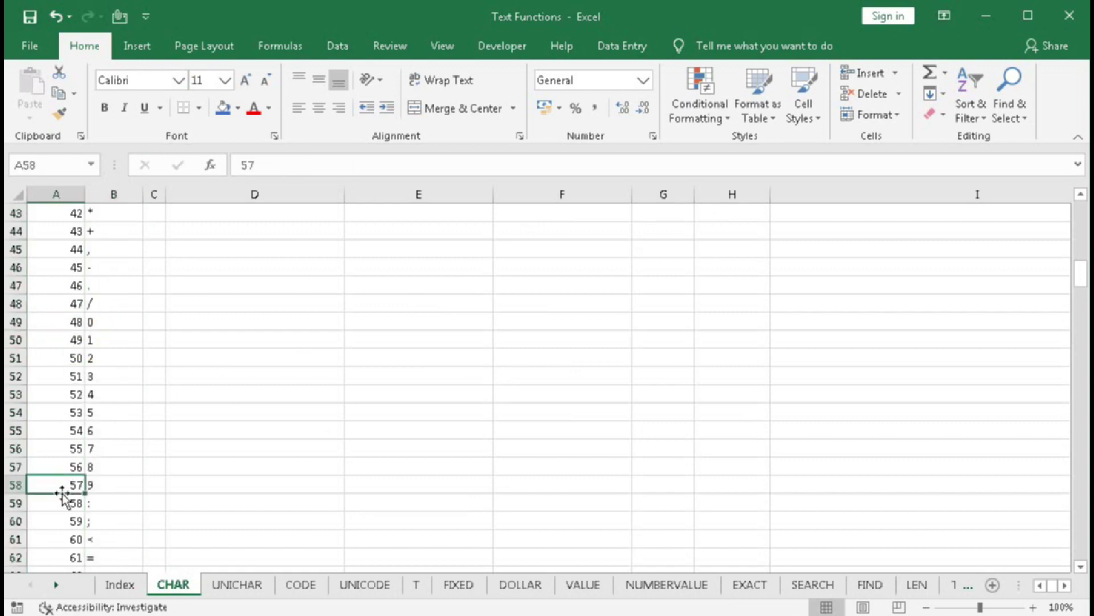
pyautogui.scroll(-4, 63, 495)
pyautogui.moveTo(64, 412); pyautogui.dragTo(64, 441)
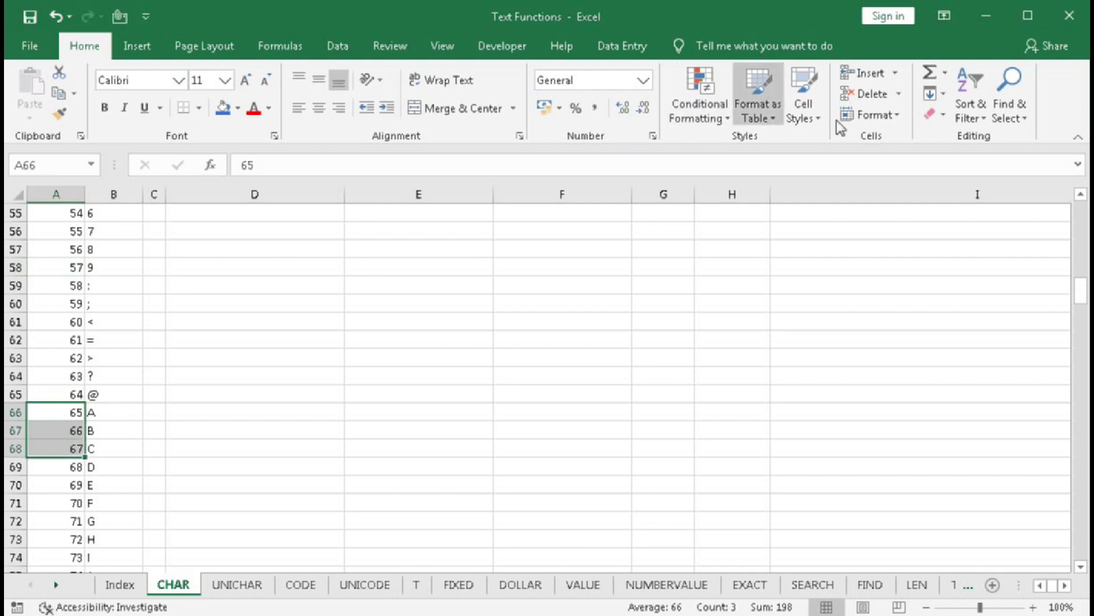
# Examine the sort options and compare them with the code order of the digits and letters in column A.
pyautogui.click(966, 108)
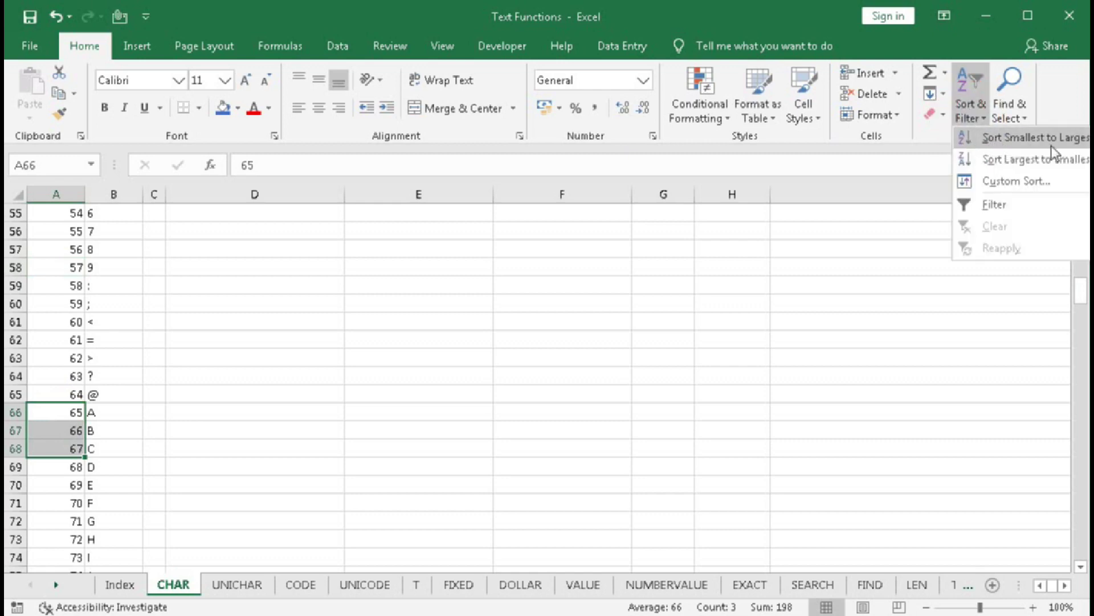
pyautogui.click(181, 345)
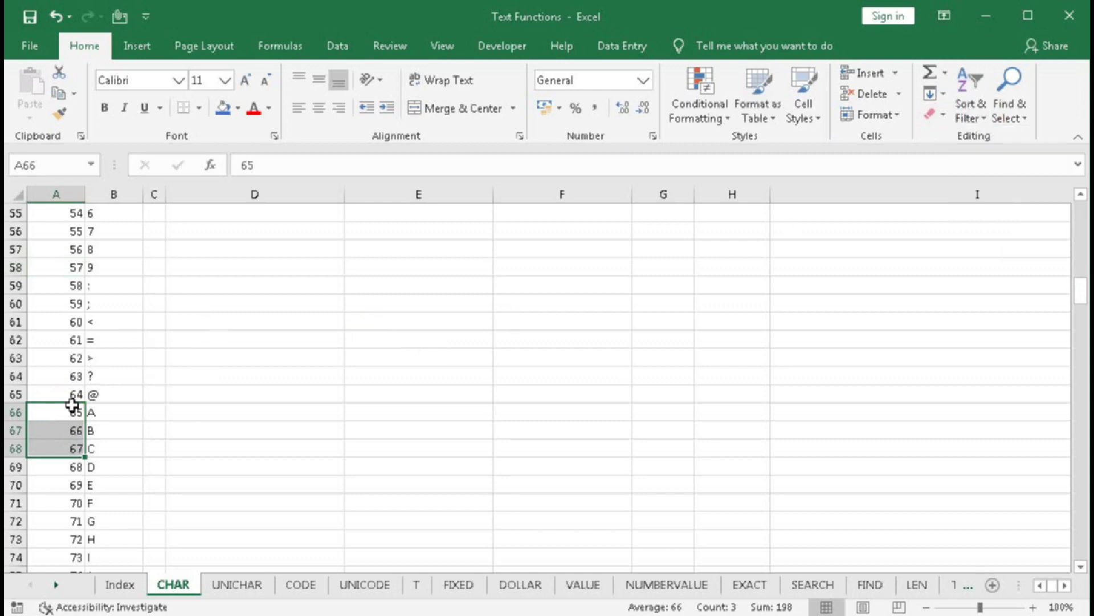
pyautogui.click(73, 430)
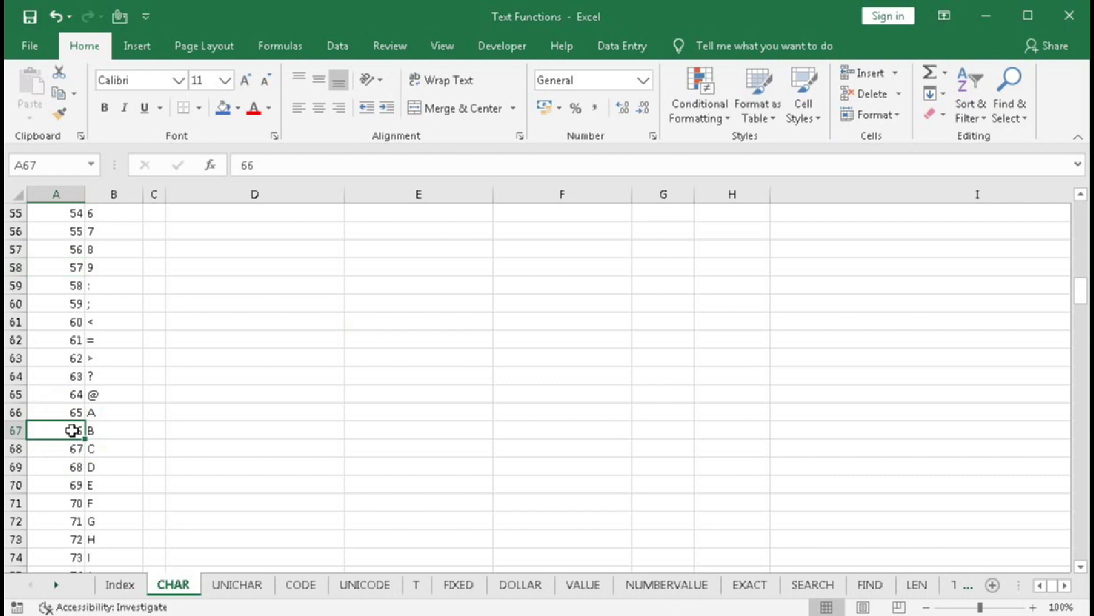
pyautogui.moveTo(57, 415); pyautogui.dragTo(88, 412)
pyautogui.scroll(1, 87, 412)
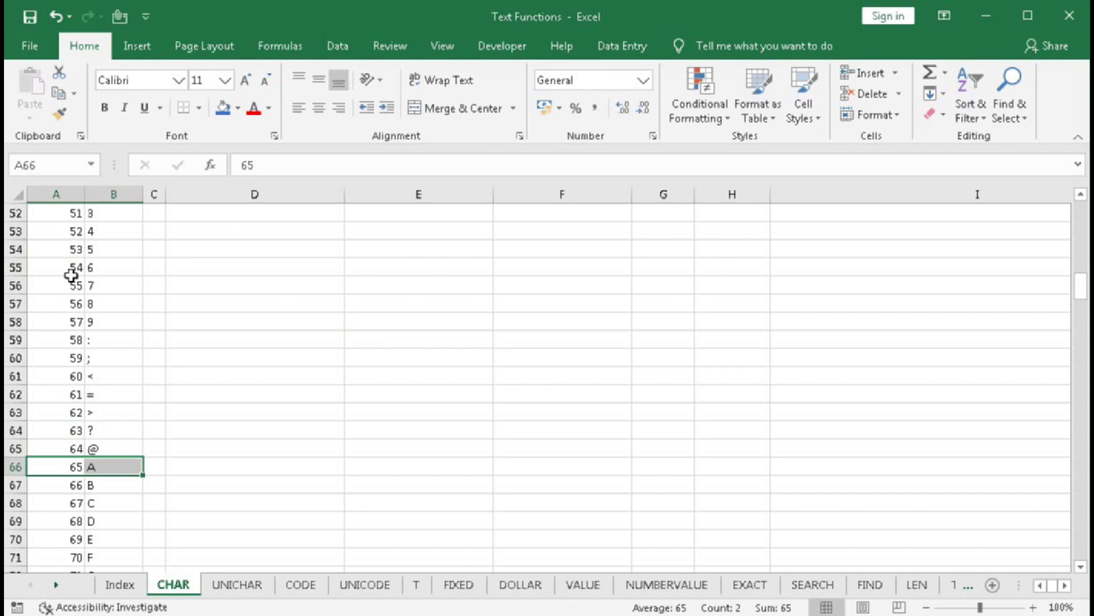
pyautogui.moveTo(71, 235); pyautogui.dragTo(48, 469)
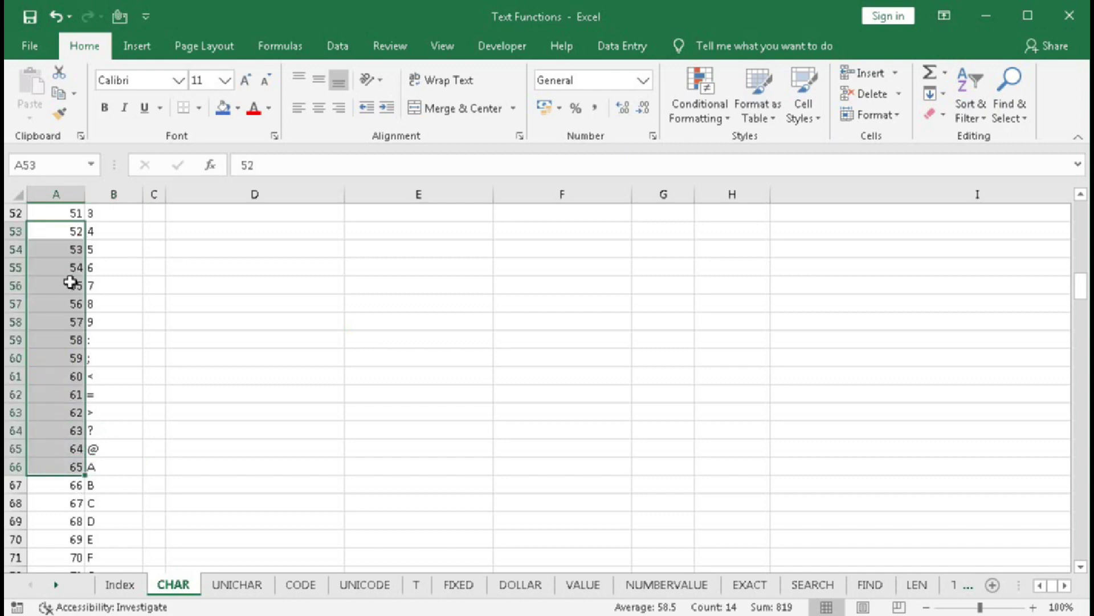
pyautogui.moveTo(59, 243); pyautogui.dragTo(70, 505)
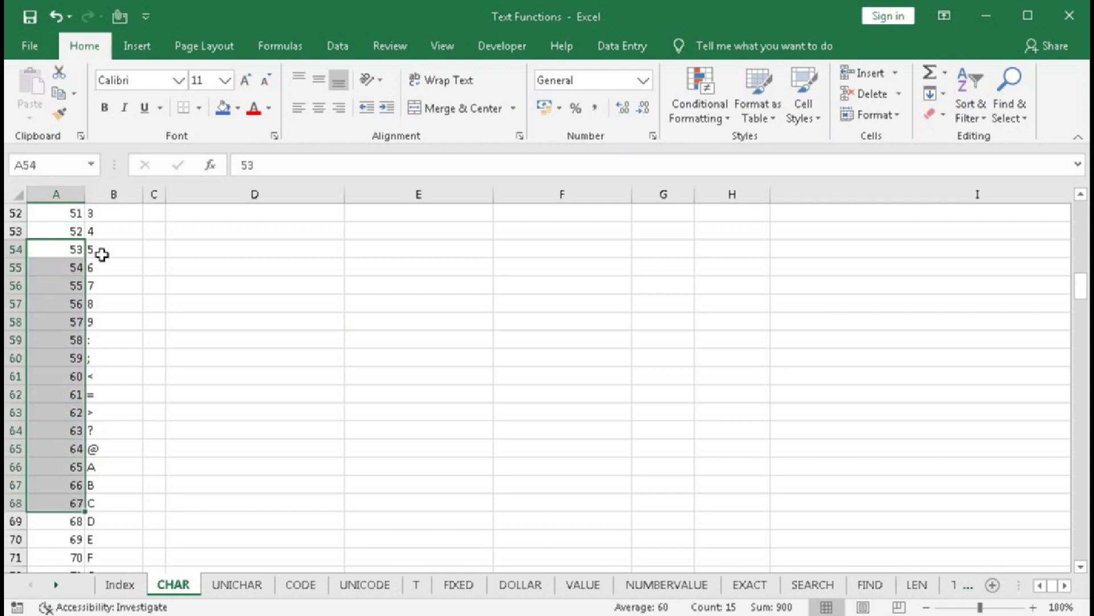
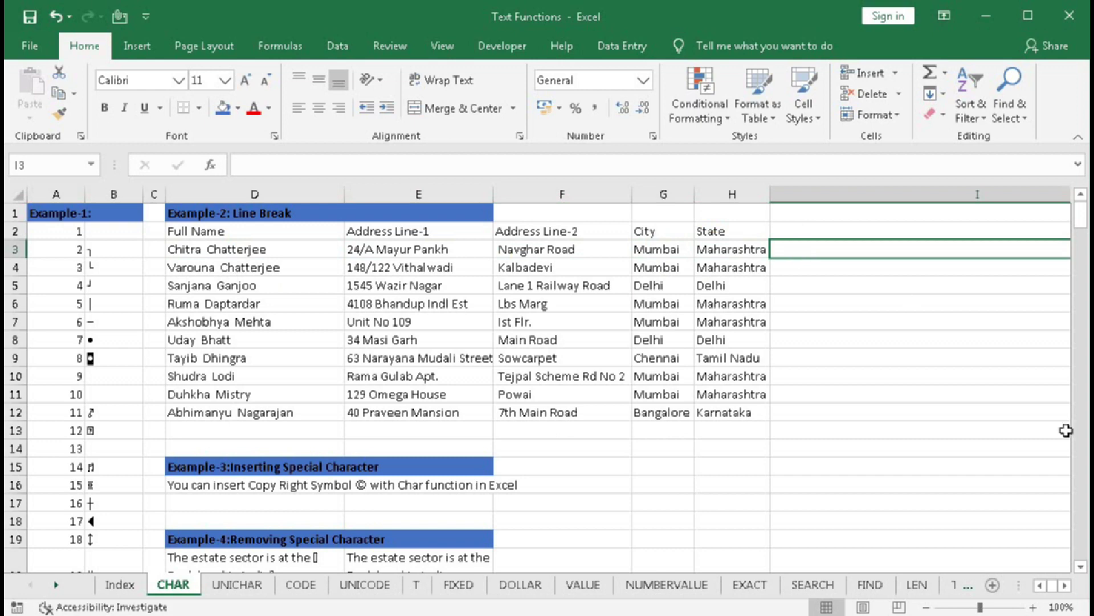
# Join the full name, both address lines, city and state in I3 with the formula =D3&E3&F3&G3&H3.
pyautogui.hscroll(3, 801, 254)
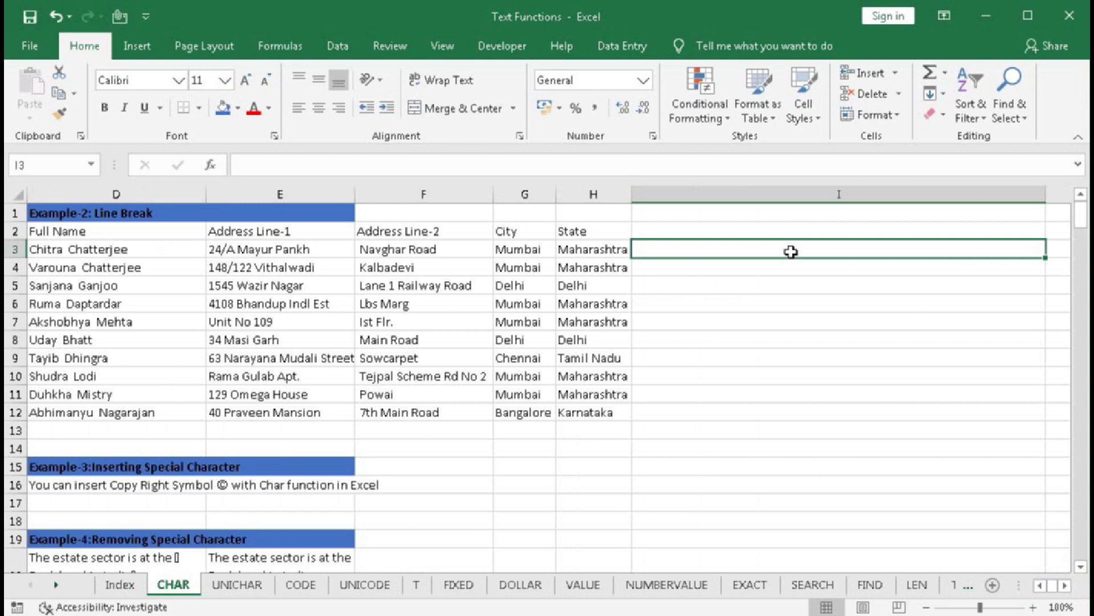
pyautogui.write('=')
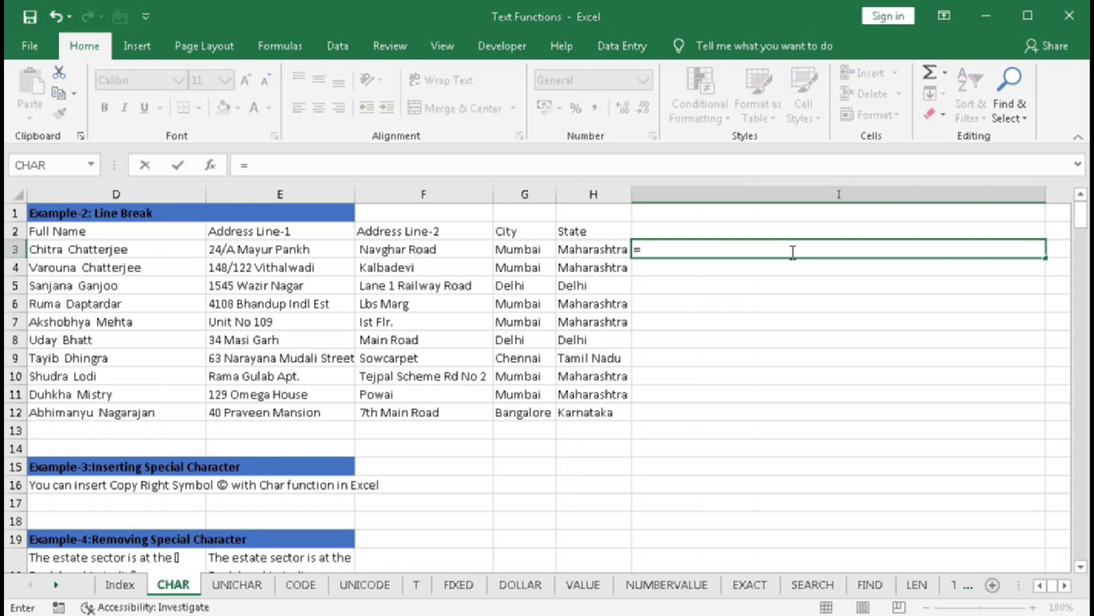
pyautogui.click(120, 247)
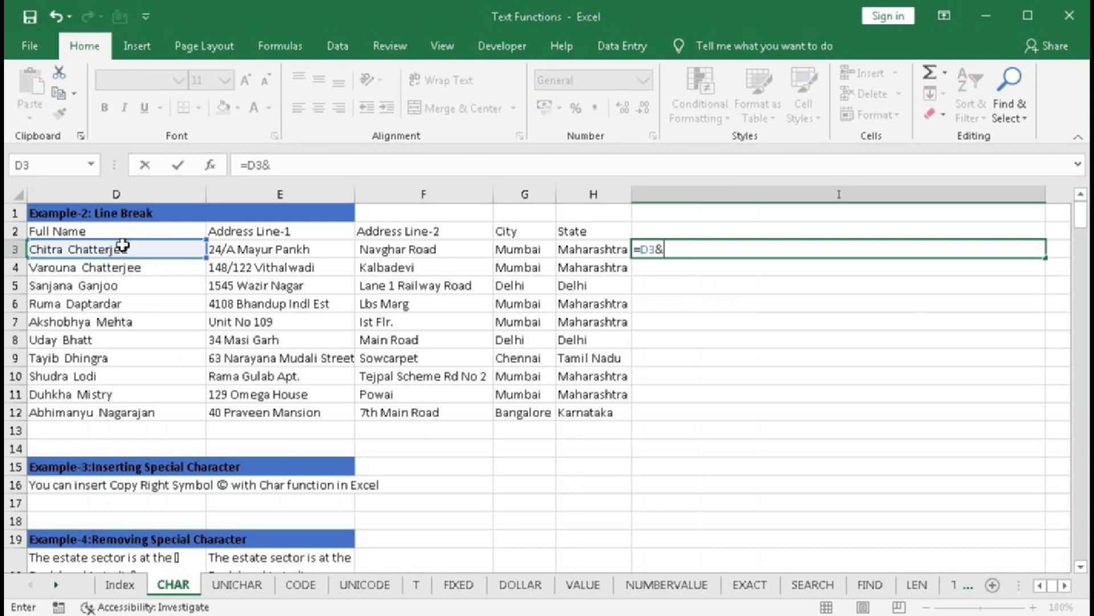
pyautogui.write('&')
pyautogui.click(248, 249)
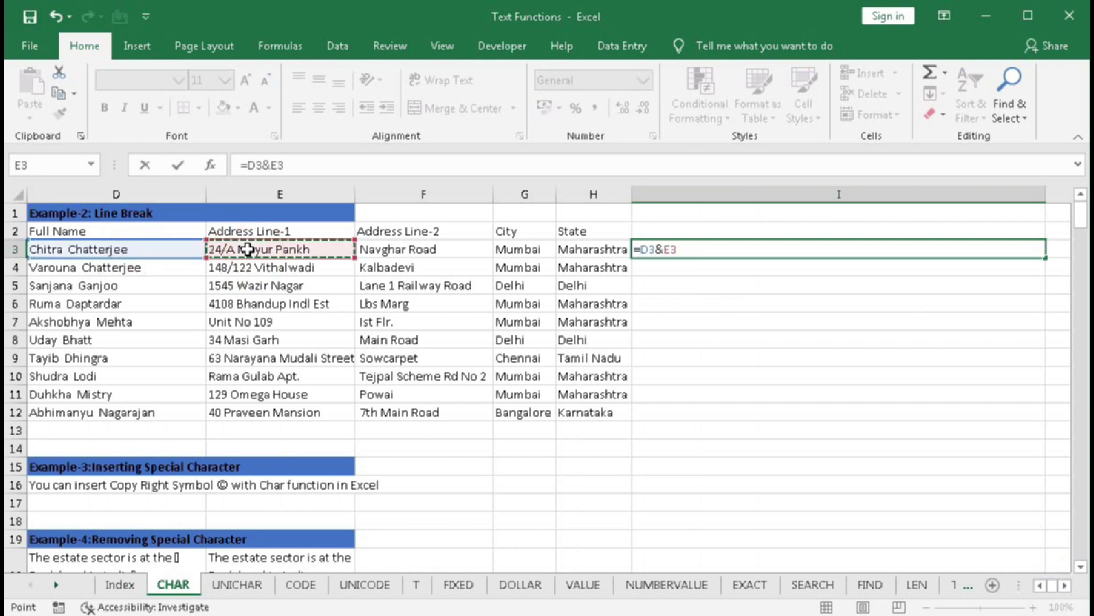
pyautogui.write('&')
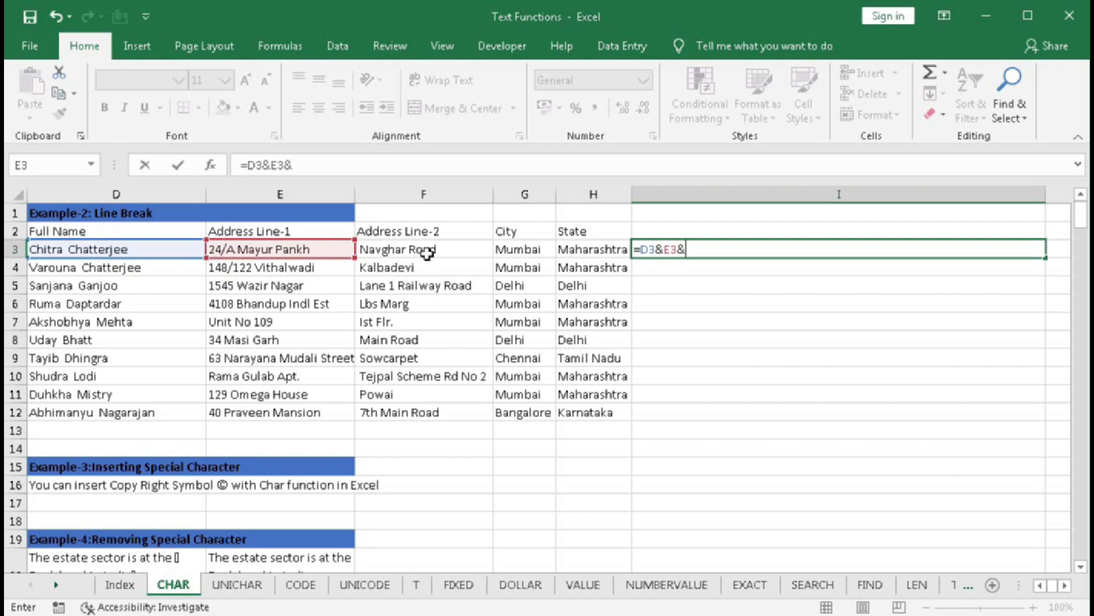
pyautogui.click(426, 251)
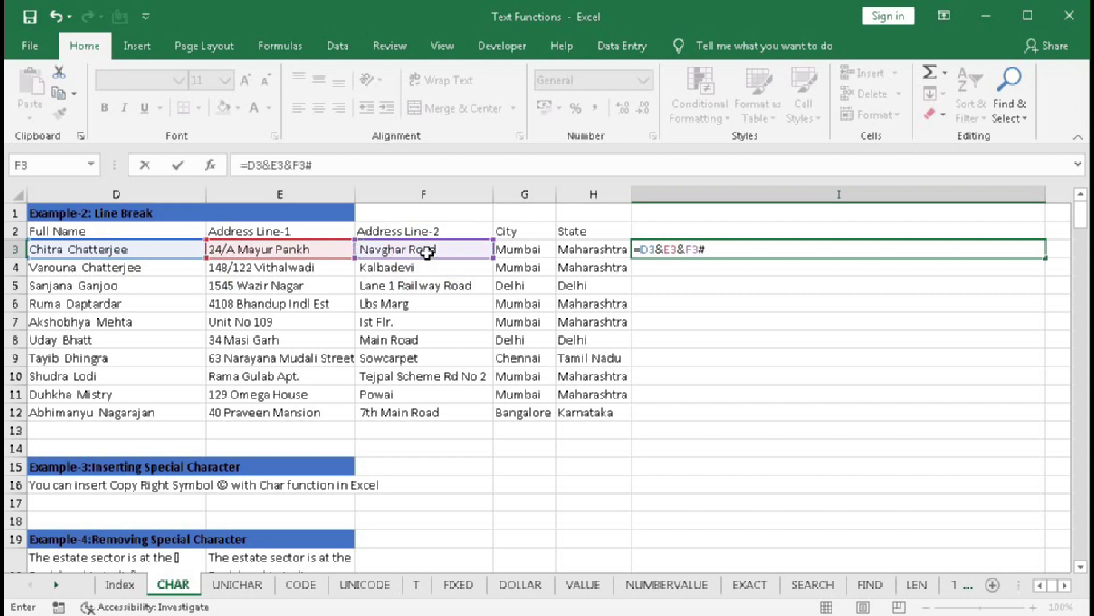
pyautogui.write('&')
pyautogui.click(515, 249)
pyautogui.write('&')
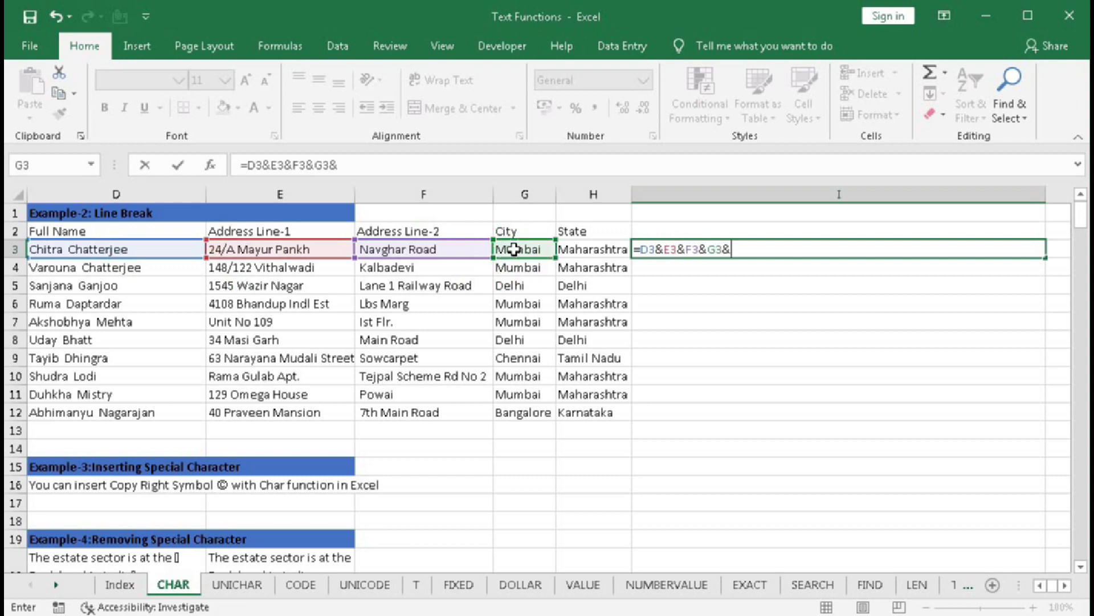
pyautogui.click(580, 251)
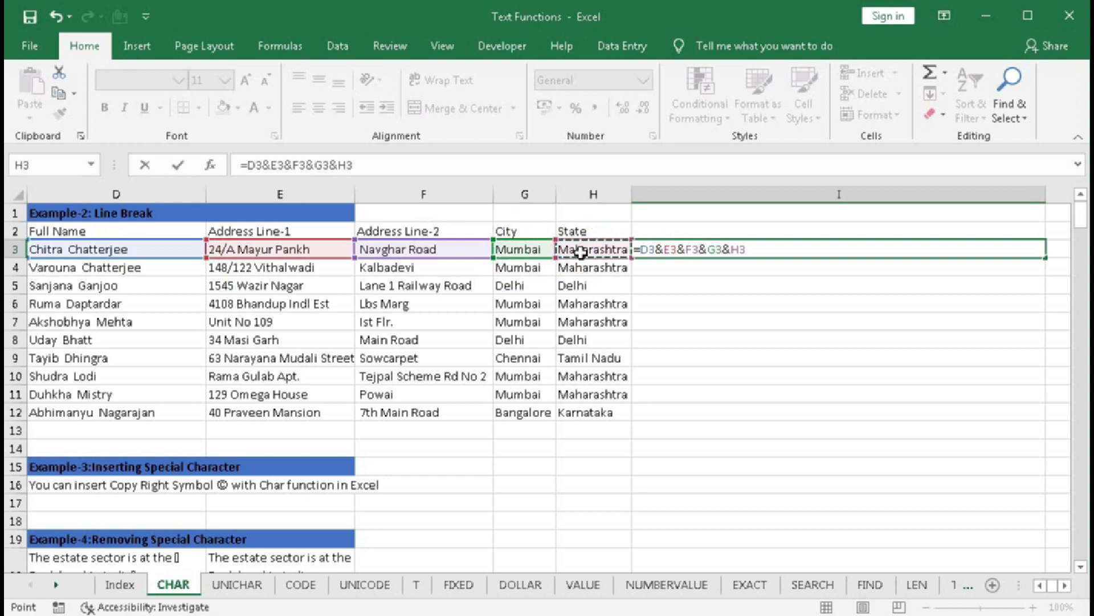
pyautogui.press('Return')
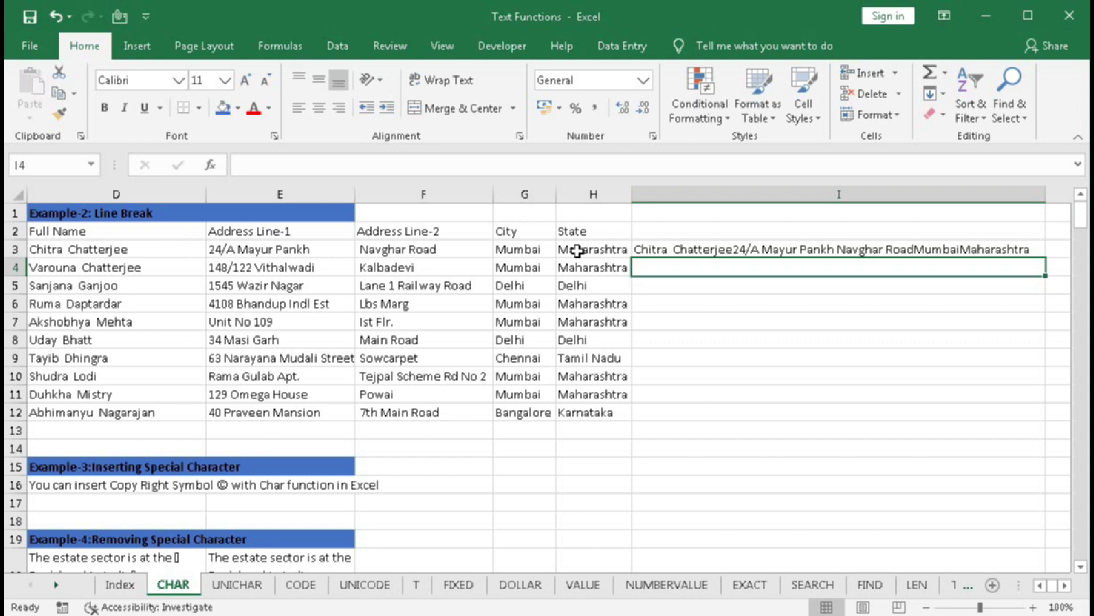
# Examine the formula in I3 and look through the character codes in columns A and B for separator characters.
pyautogui.click(668, 249)
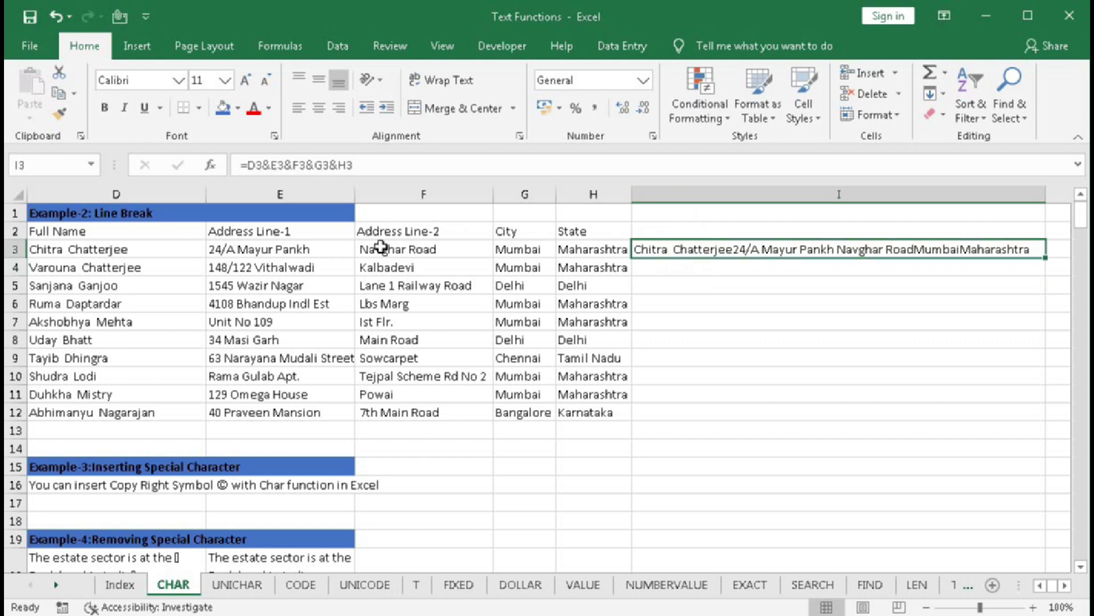
pyautogui.doubleClick(1041, 588)
pyautogui.click(1040, 585)
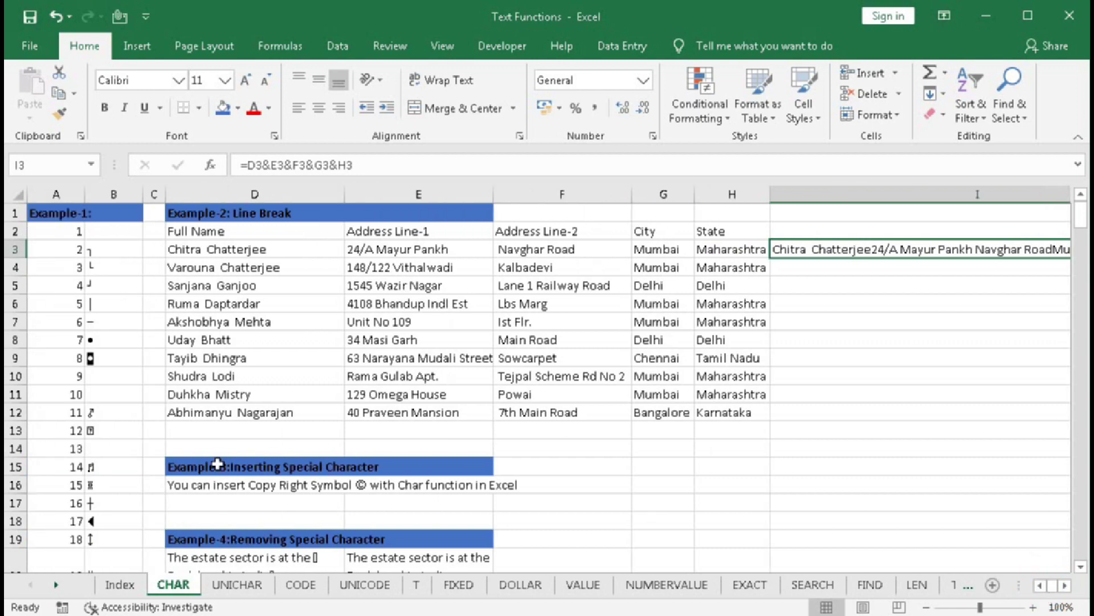
pyautogui.scroll(-4, 217, 461)
pyautogui.scroll(-5, 165, 451)
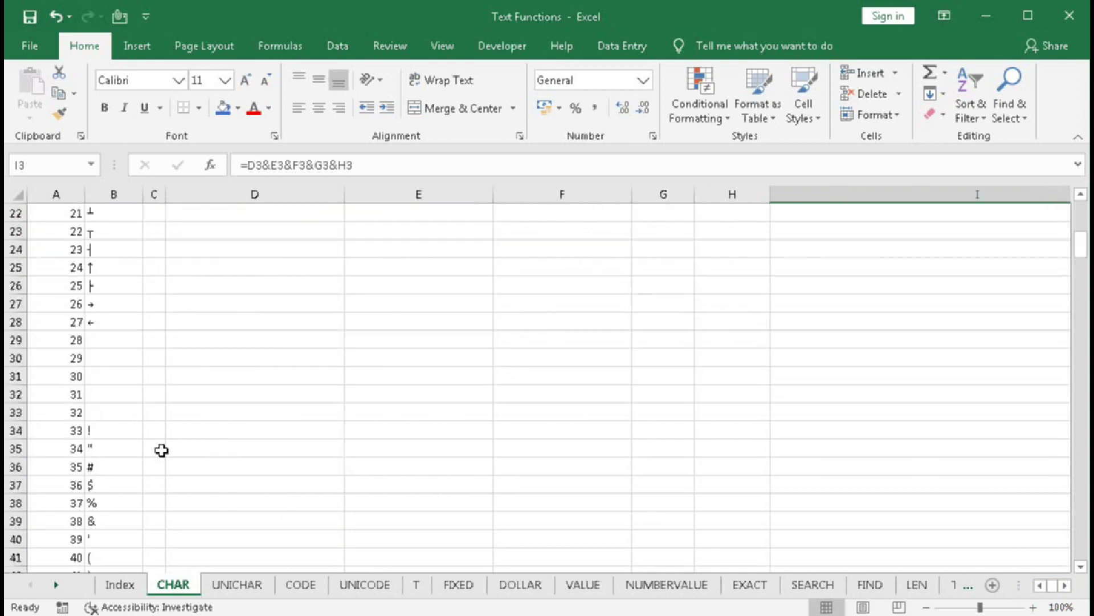
pyautogui.scroll(-1, 162, 450)
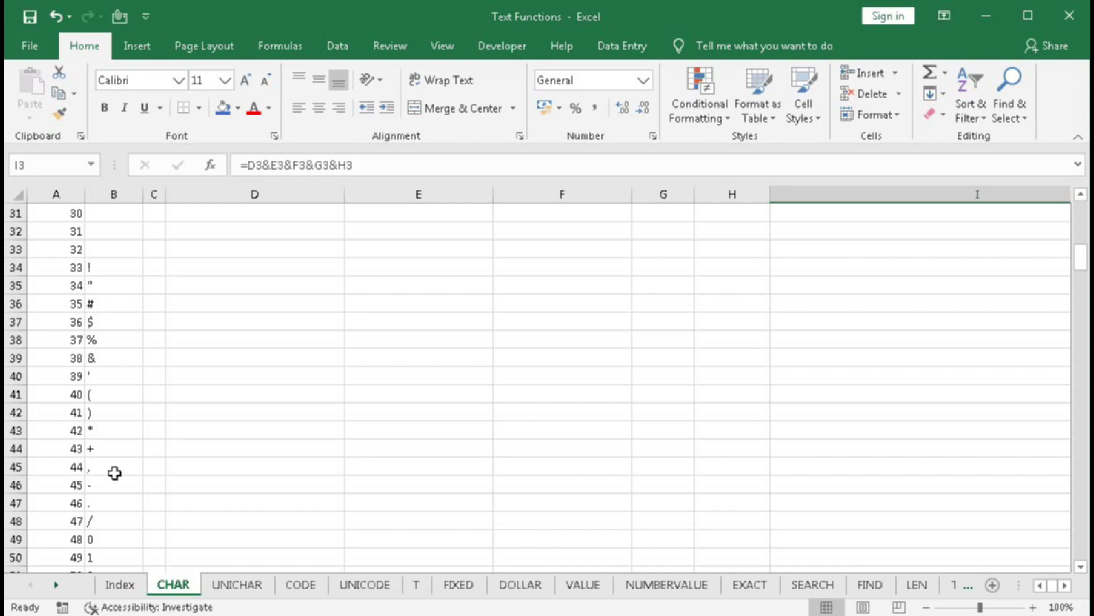
pyautogui.scroll(10, 677, 504)
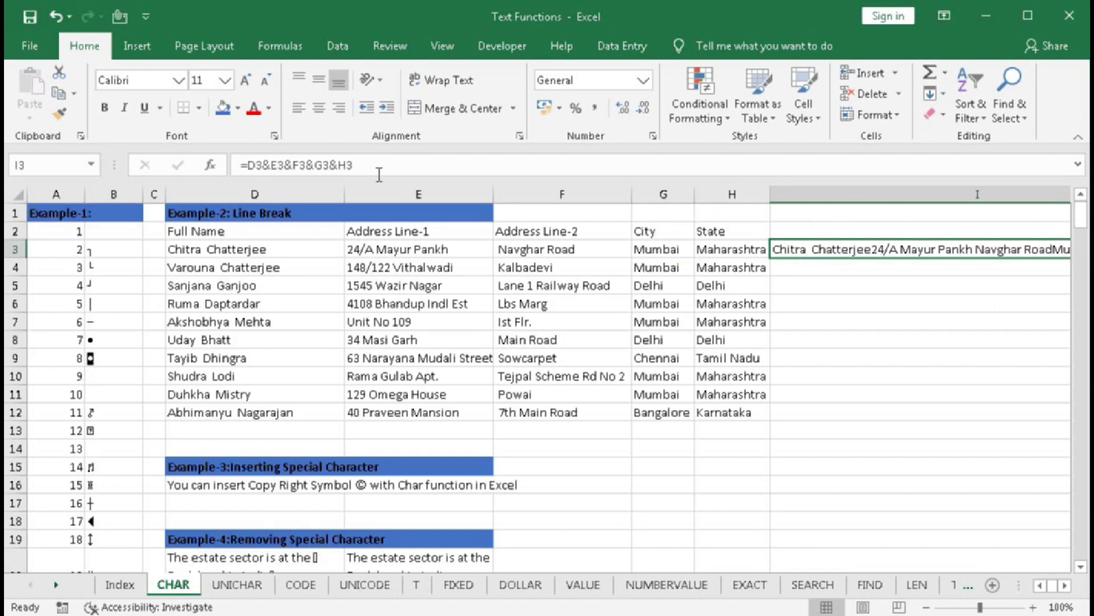
# Insert CHAR(44)& between D3& and E3 in the formula in I3 as a comma separator.
pyautogui.click(259, 165)
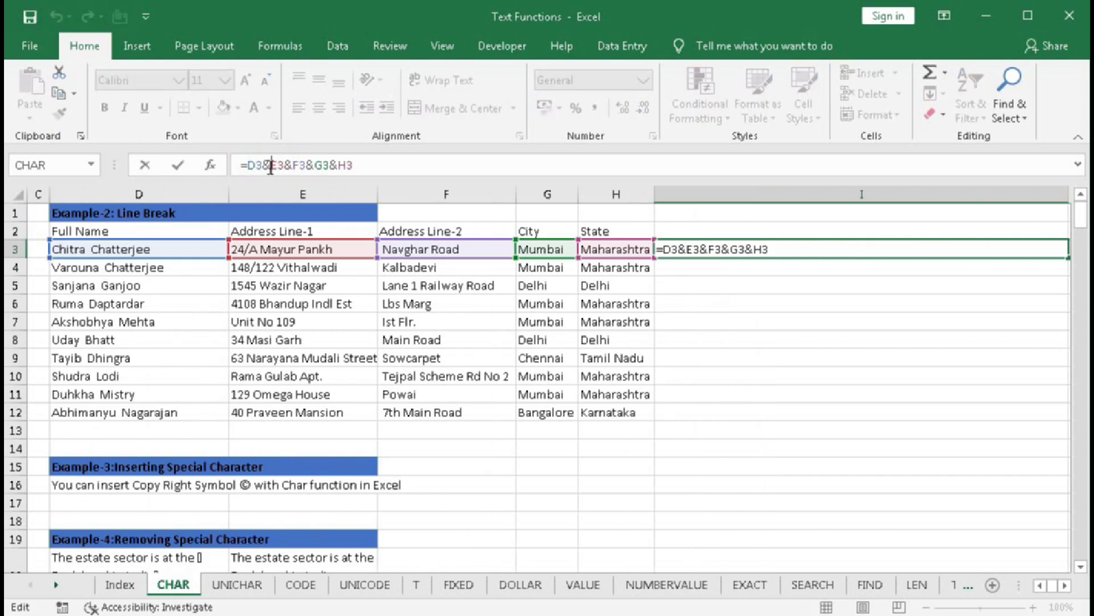
pyautogui.write('char')
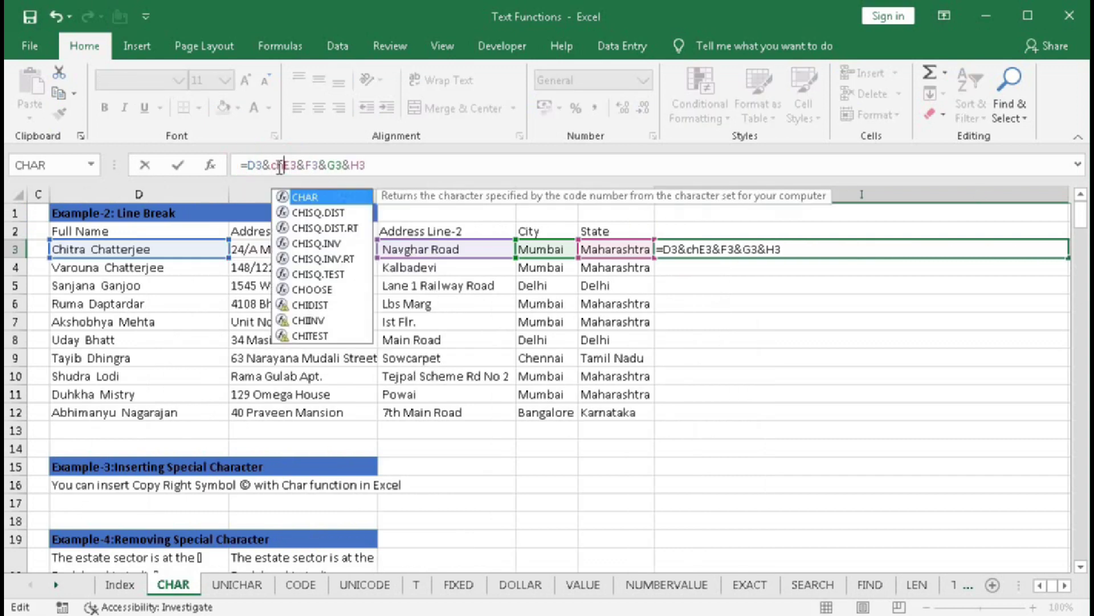
pyautogui.press('Tab')
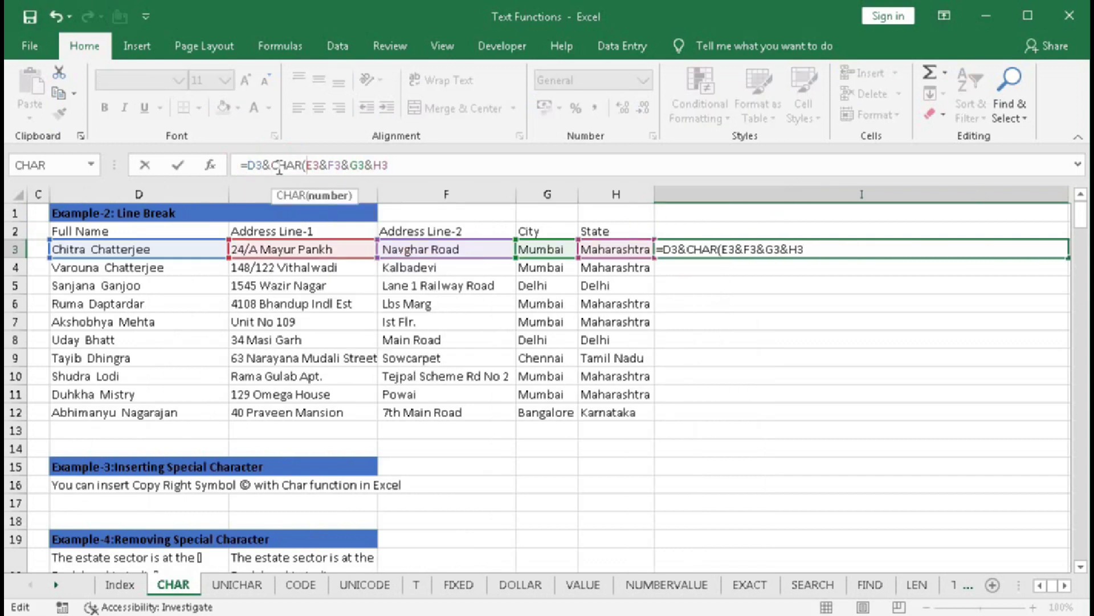
pyautogui.write('44)')
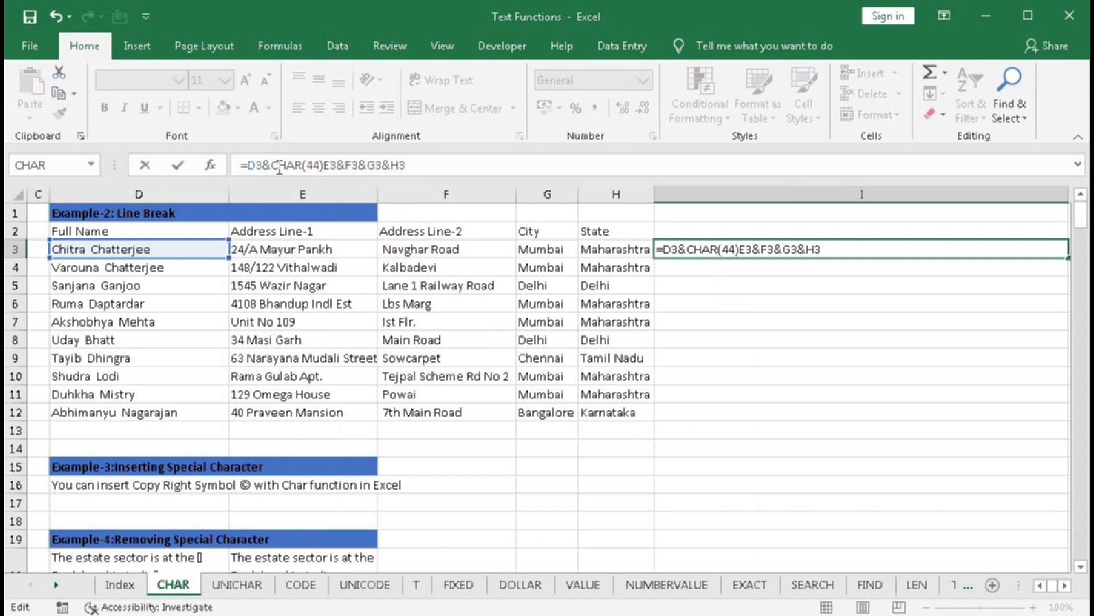
pyautogui.write('&')
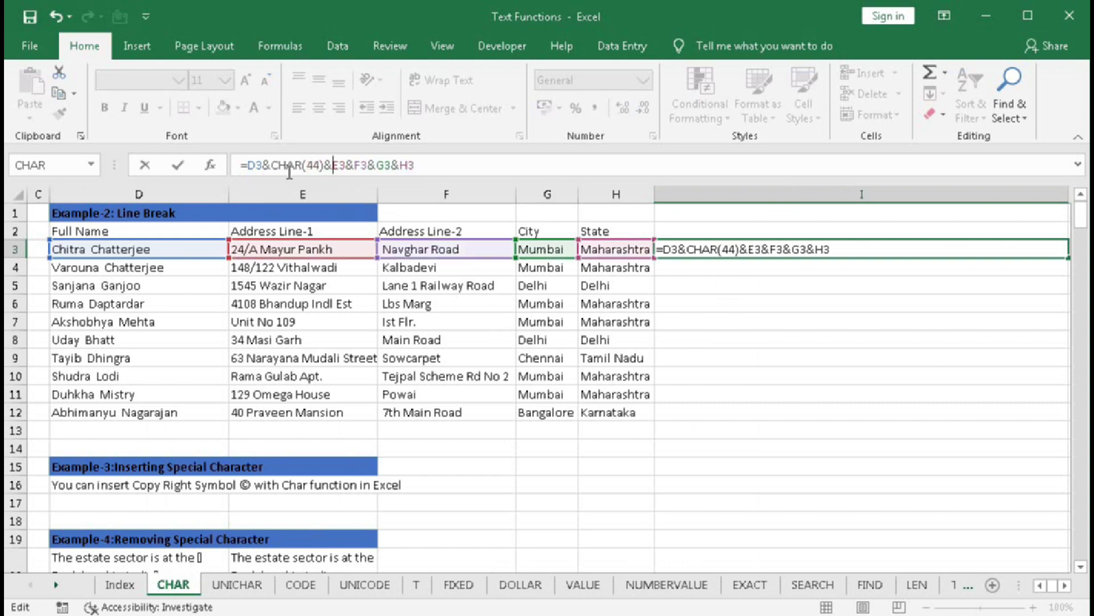
# Copy the CHAR(44)& separator in I3's formula in front of F3, G3 and H3 as well, and enter the formula.
pyautogui.moveTo(274, 165); pyautogui.dragTo(332, 167)
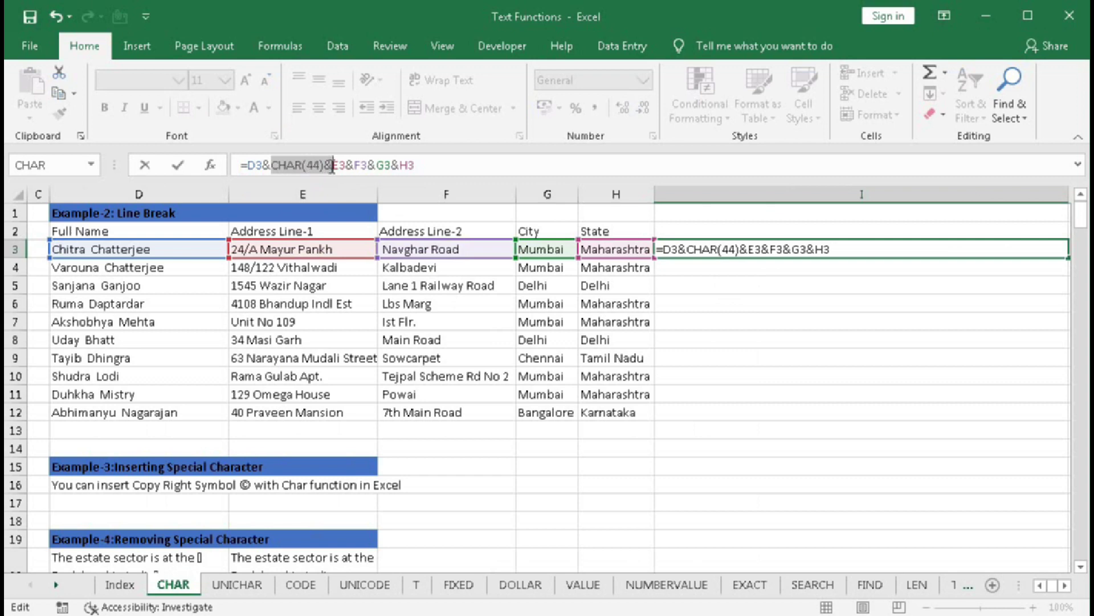
pyautogui.hotkey('ctrl', 'c')
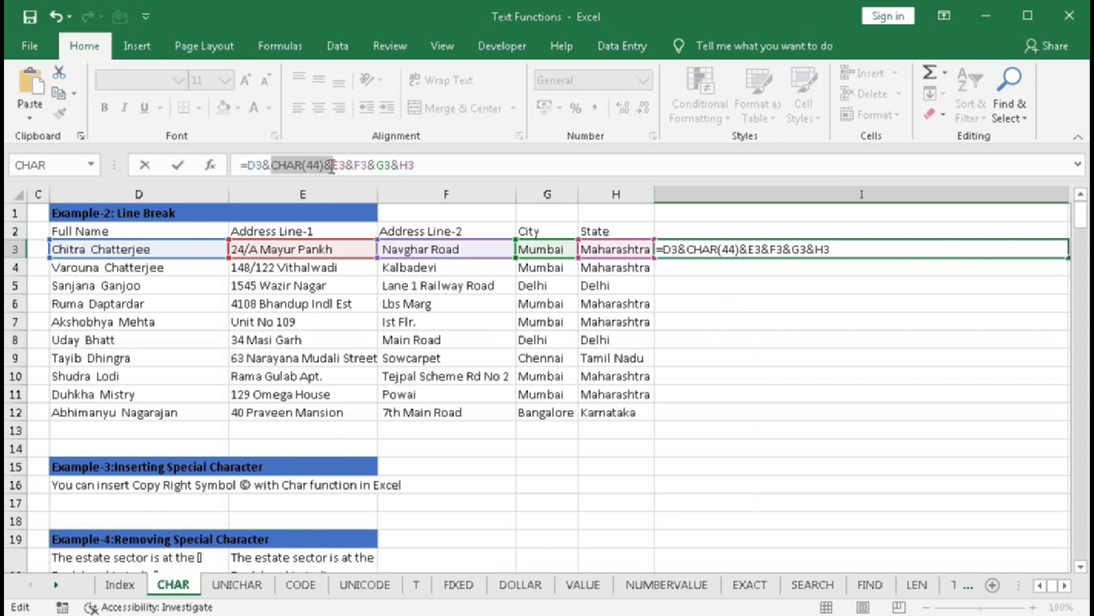
pyautogui.click(285, 165)
pyautogui.moveTo(262, 165); pyautogui.dragTo(326, 165)
pyautogui.click(343, 165)
pyautogui.hotkey('ctrl', 'v')
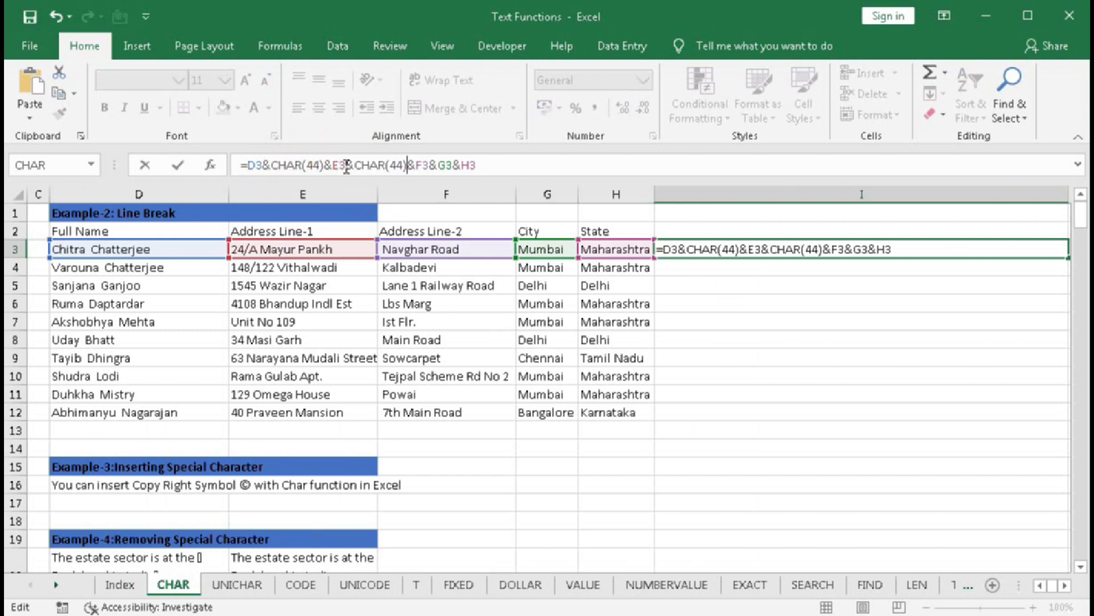
pyautogui.click(433, 165)
pyautogui.hotkey('ctrl', 'v')
pyautogui.click(510, 165)
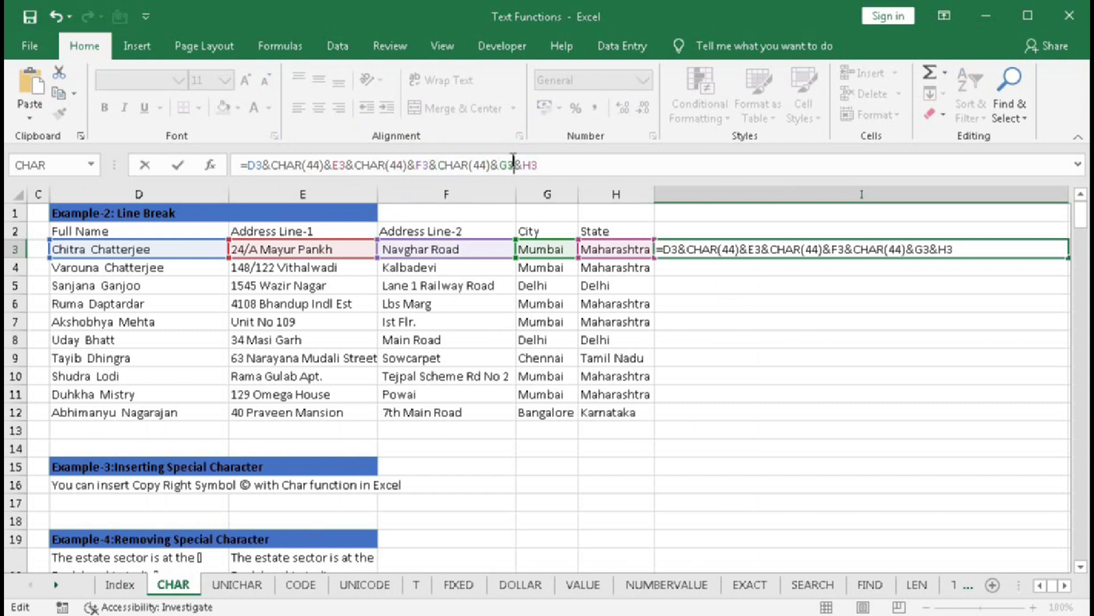
pyautogui.hotkey('ctrl', 'v')
pyautogui.press('Return')
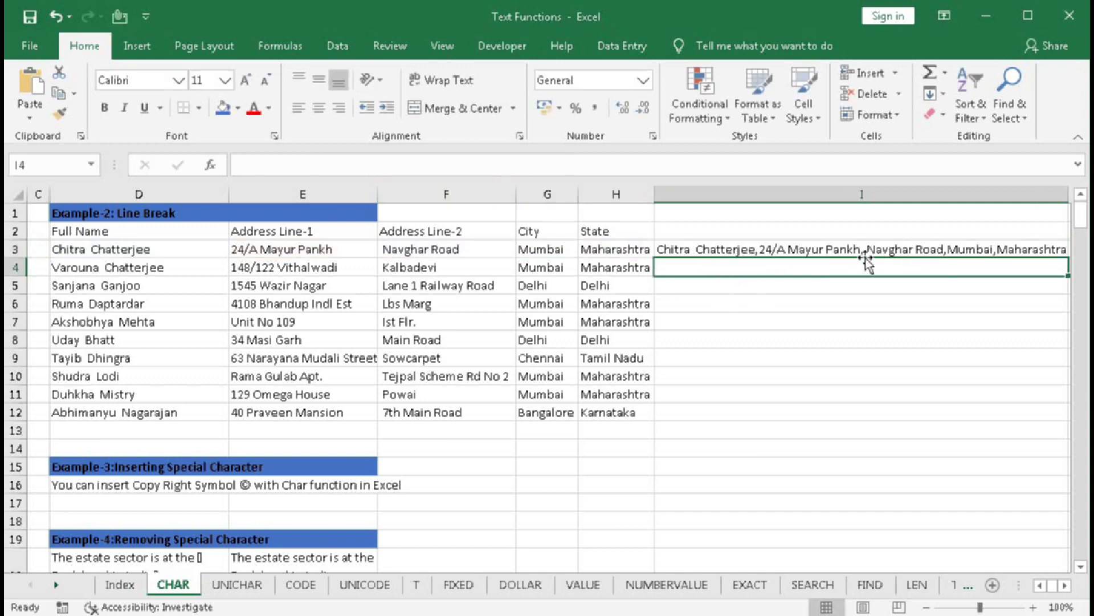
# Undo the comma separators in the I3 formula.
pyautogui.hotkey('ctrl', 'z')
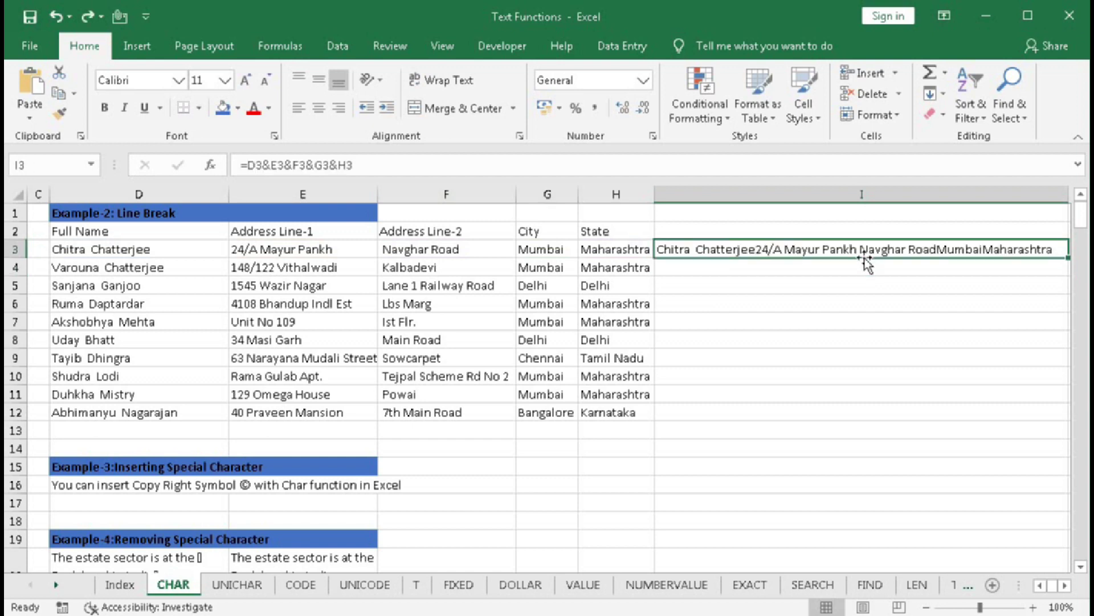
pyautogui.click(732, 264)
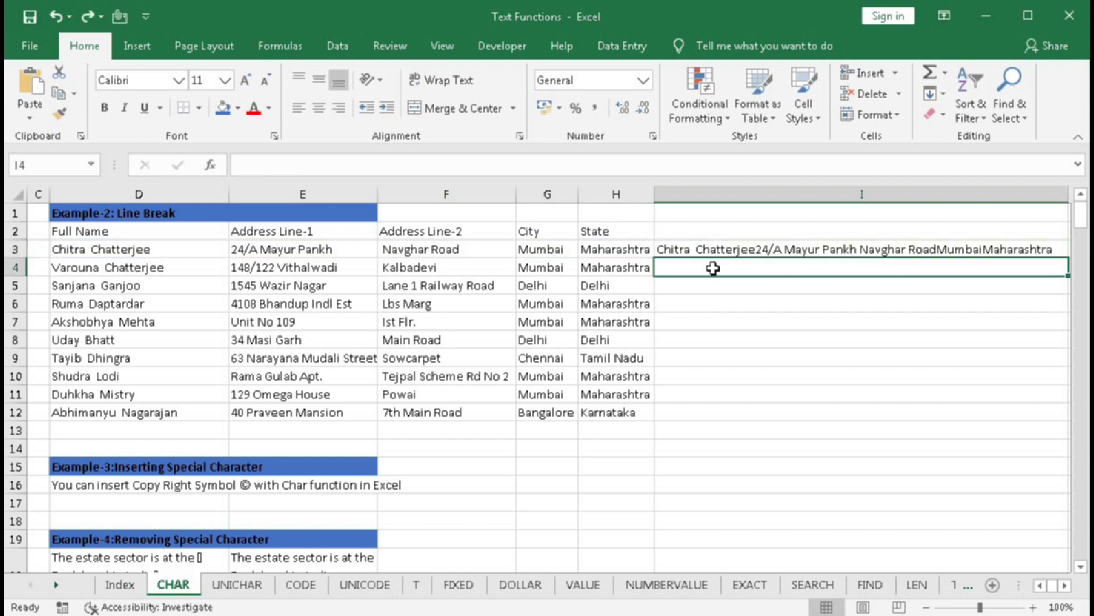
pyautogui.click(702, 249)
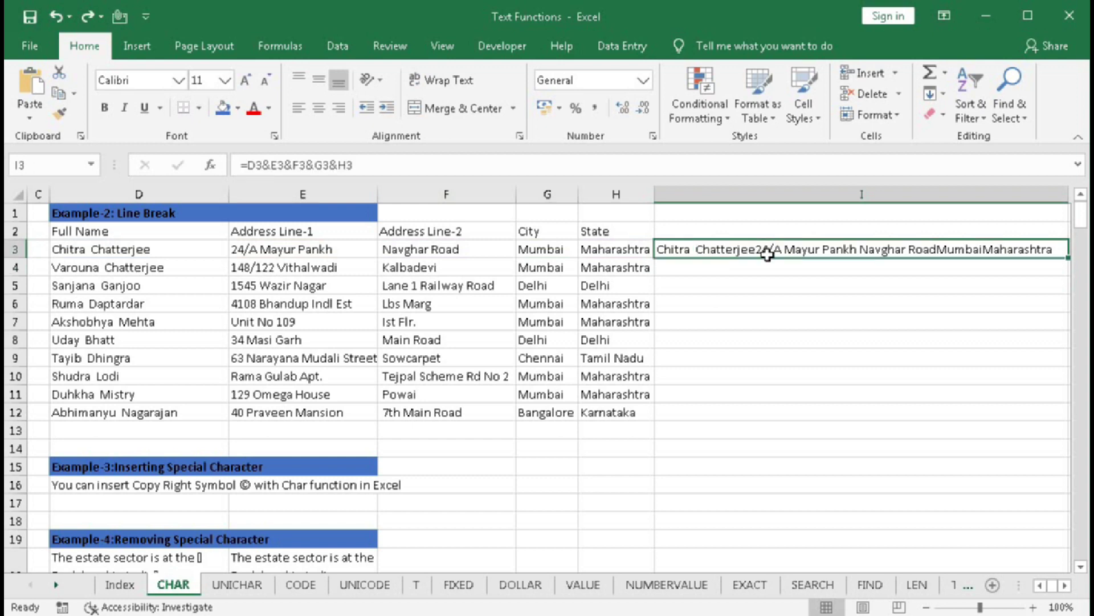
# Begin a formula in I4 that joins the full name with a line-break character: =D4&CHAR(10)&.
pyautogui.click(719, 269)
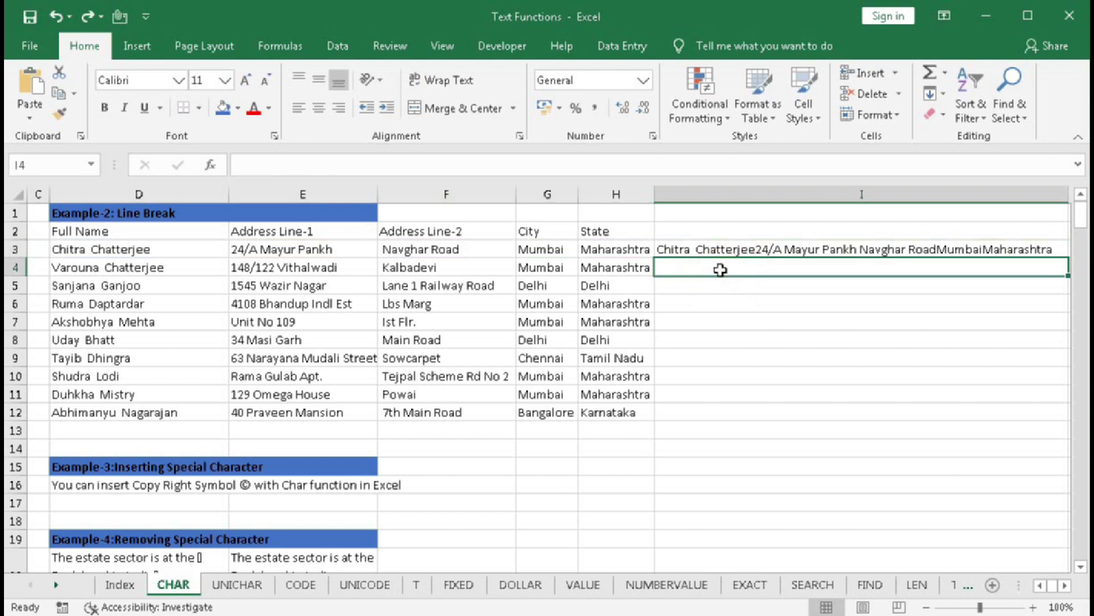
pyautogui.write('=')
pyautogui.click(96, 268)
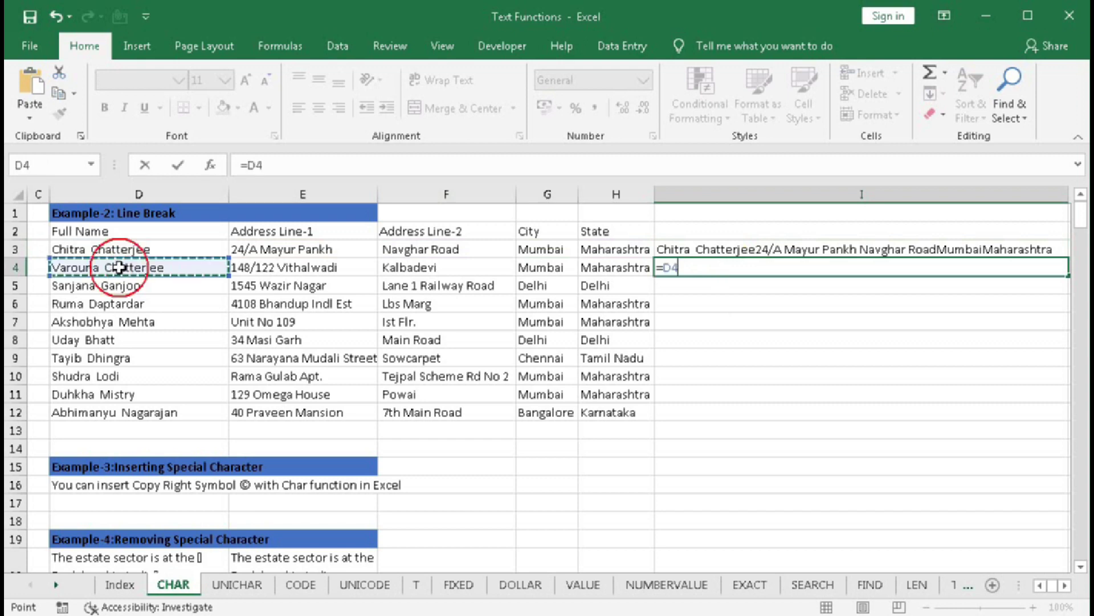
pyautogui.write('&')
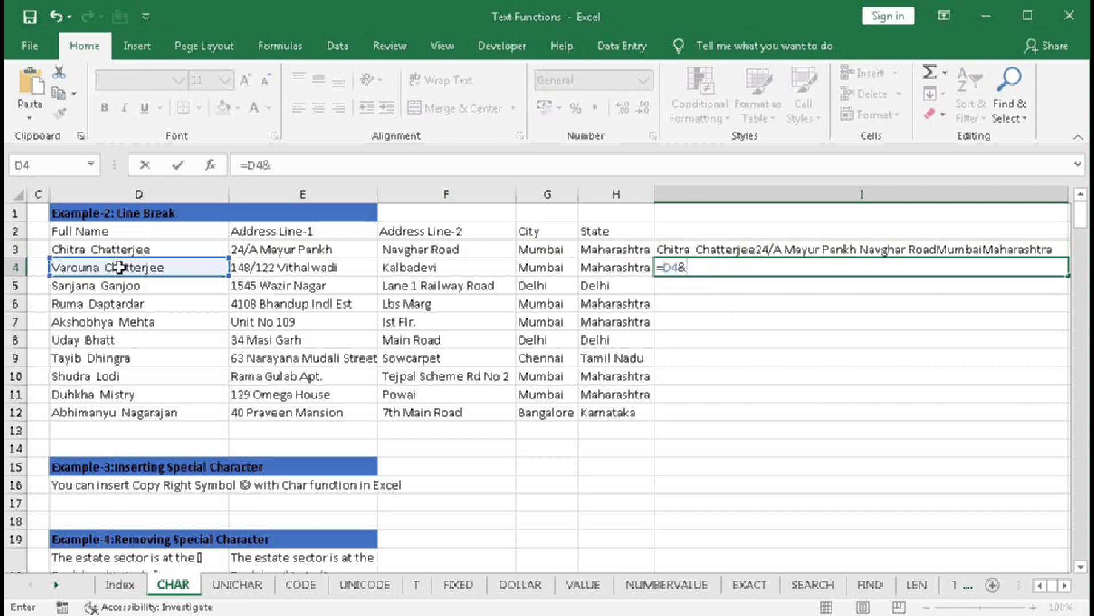
pyautogui.write('char')
pyautogui.press('Tab')
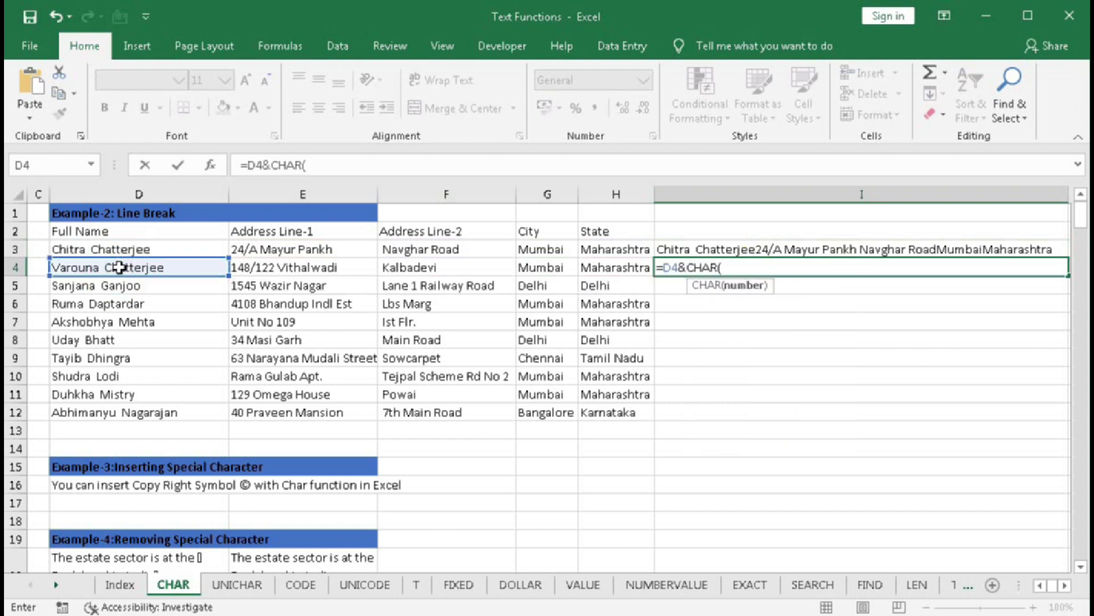
pyautogui.write('10)')
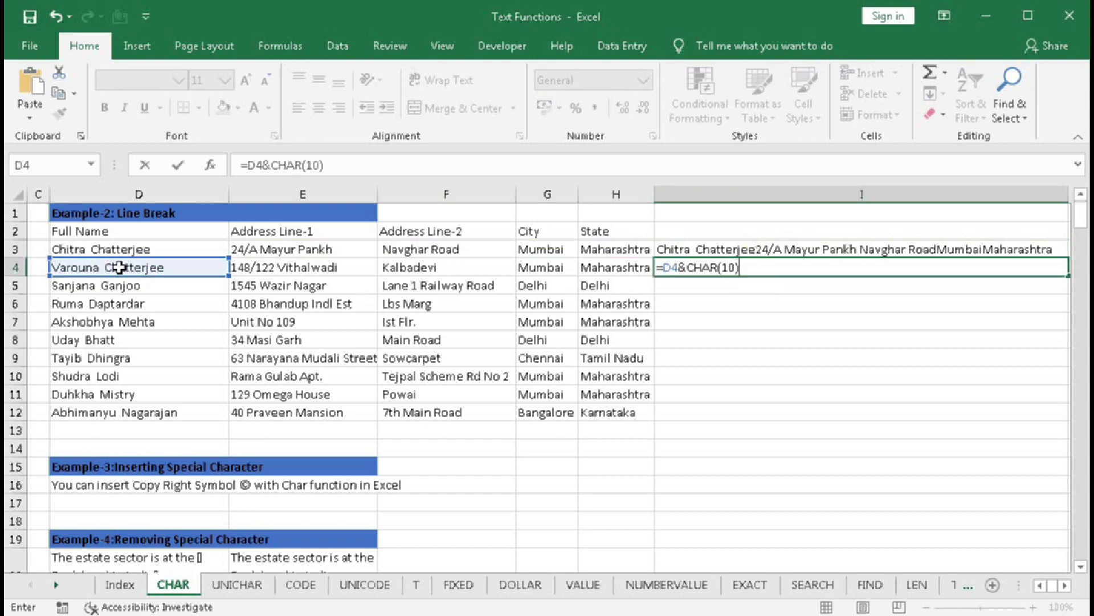
pyautogui.write('&')
# Extend the I4 formula with the first address line E4, followed by a copy of the line-break separator, &CHAR(10)&.
pyautogui.moveTo(688, 267); pyautogui.dragTo(788, 275)
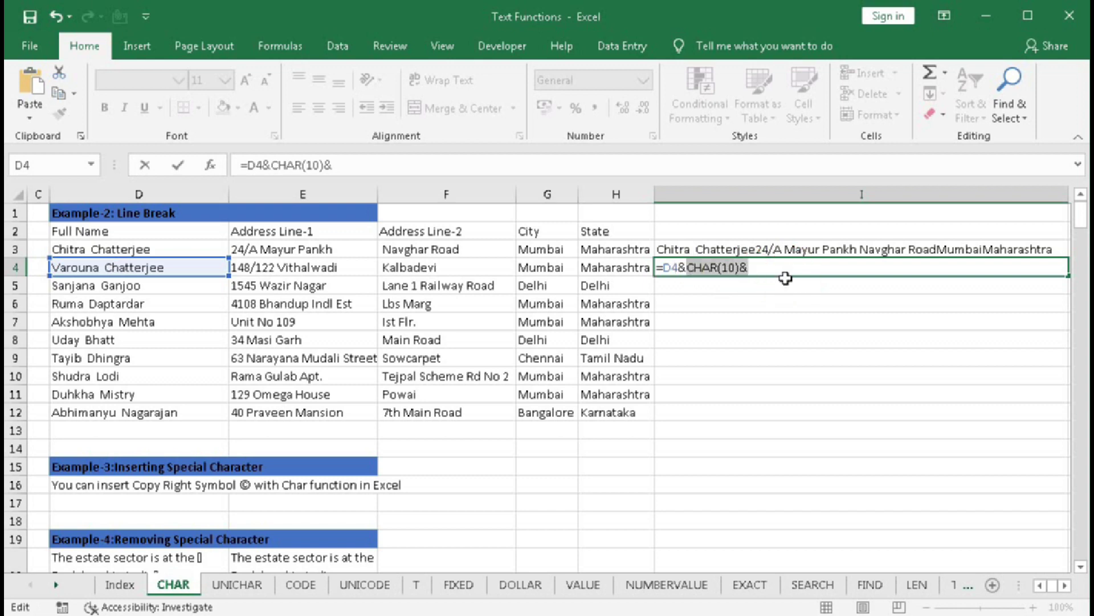
pyautogui.click(770, 268)
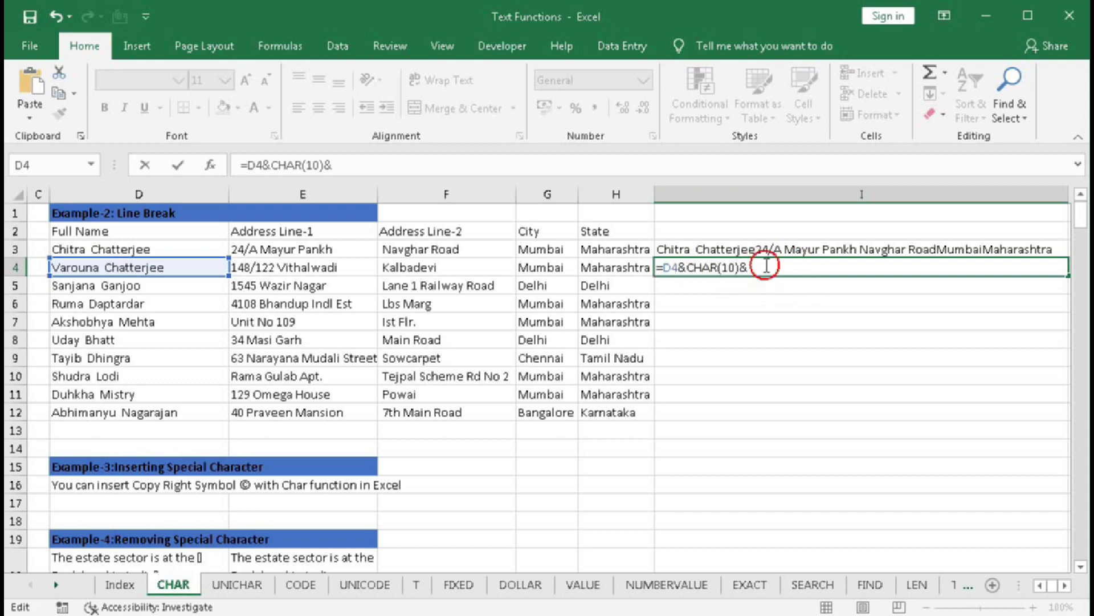
pyautogui.click(344, 268)
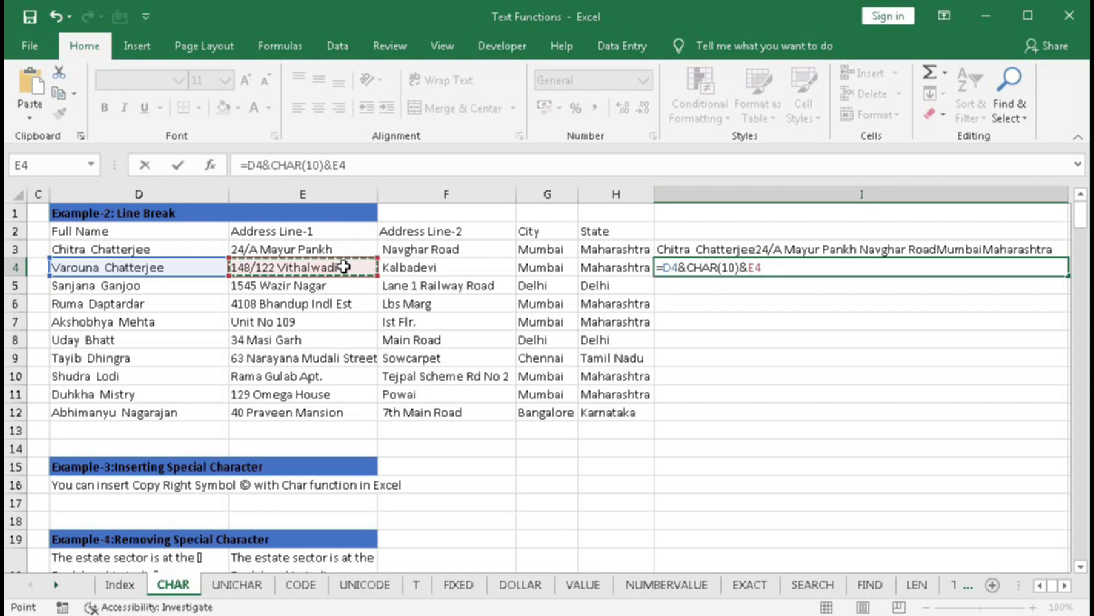
pyautogui.hotkey('ctrl', 'v')
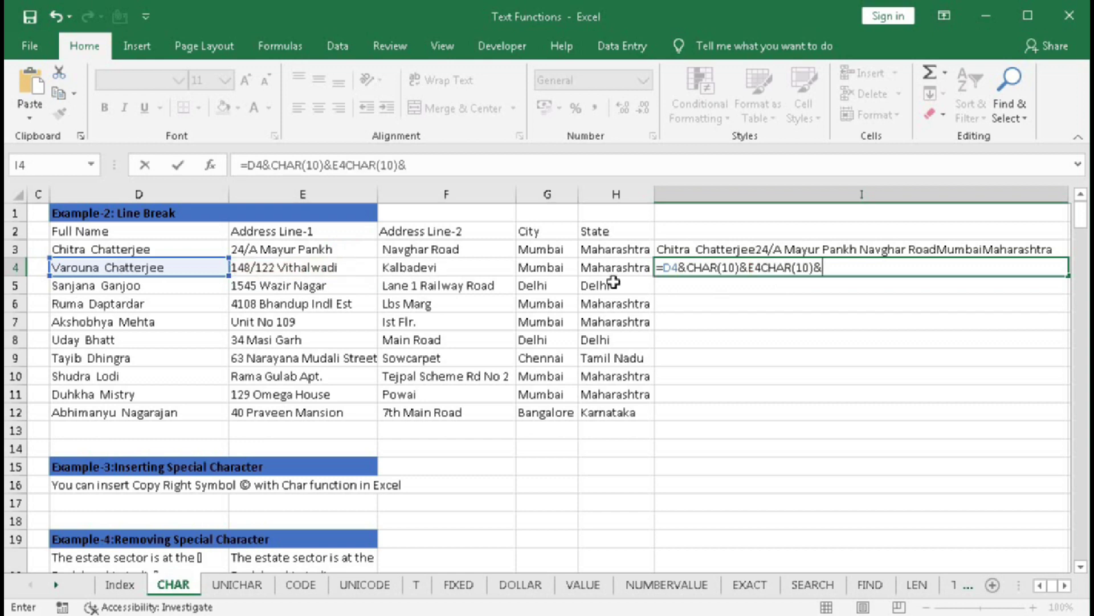
pyautogui.click(761, 267)
pyautogui.write('&')
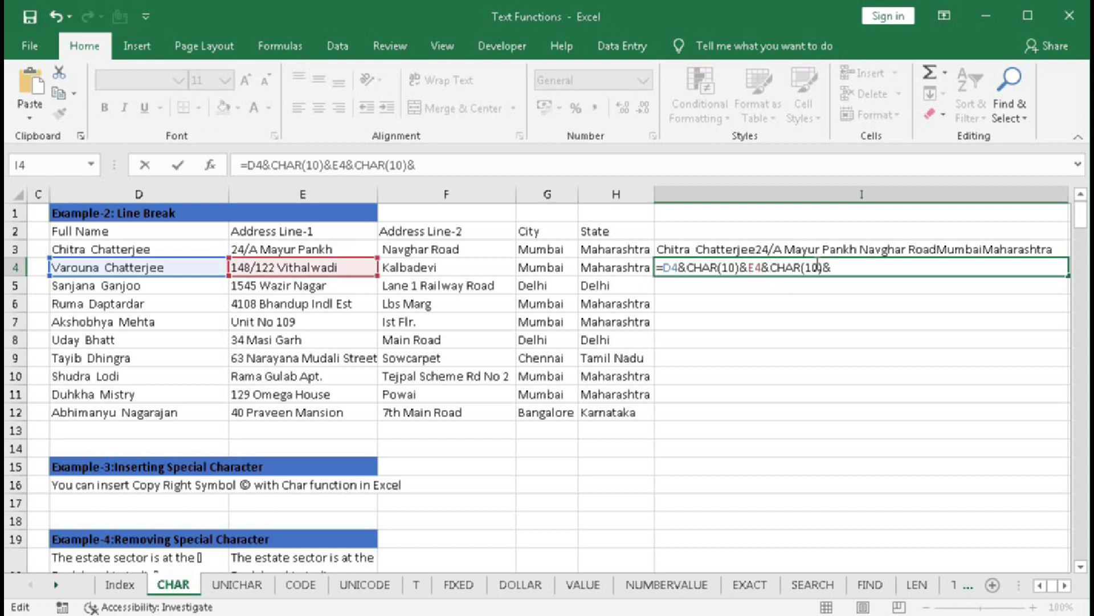
# Append the second address line F4 and another &CHAR(10)& separator to the I4 formula.
pyautogui.click(835, 266)
pyautogui.click(438, 281)
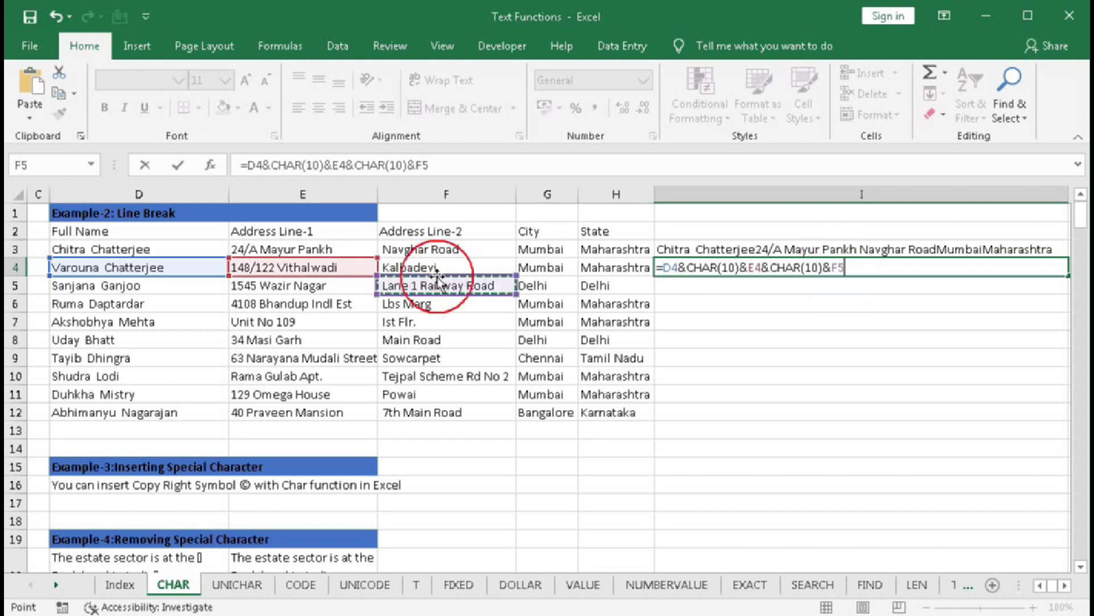
pyautogui.click(435, 270)
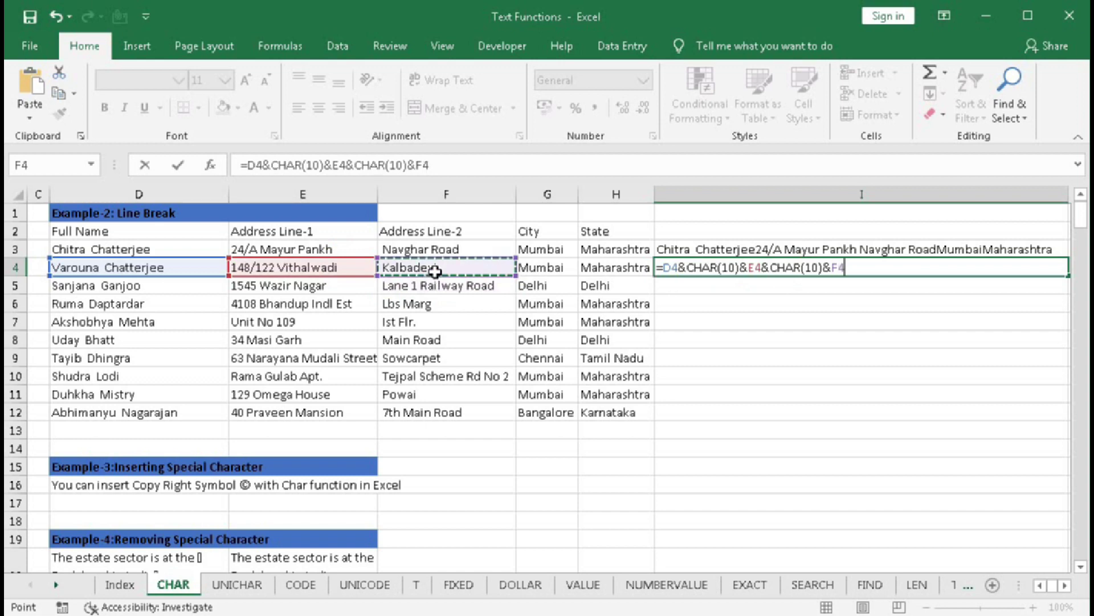
pyautogui.write('&CHAR(10)&')
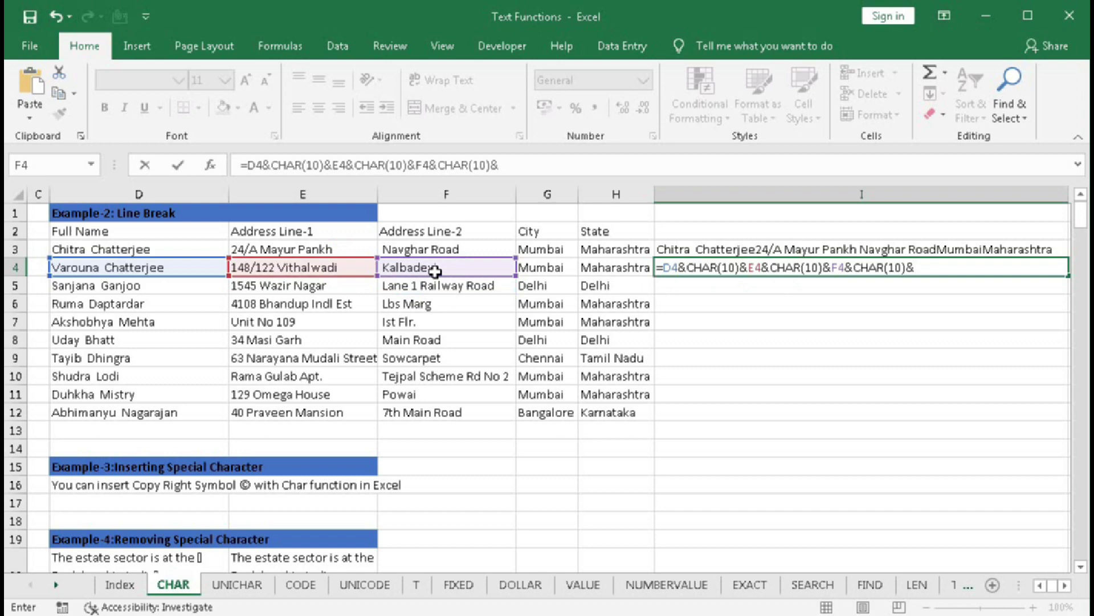
# Complete the I4 formula with the city and state as G4&CHAR(10)&H4 and enter it.
pyautogui.click(549, 266)
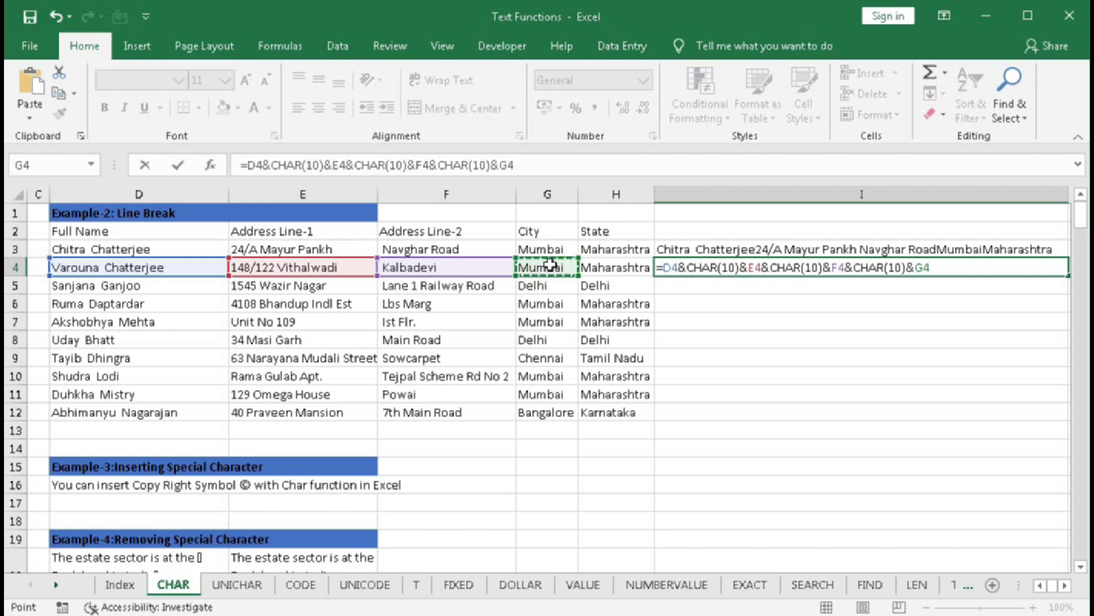
pyautogui.write('&')
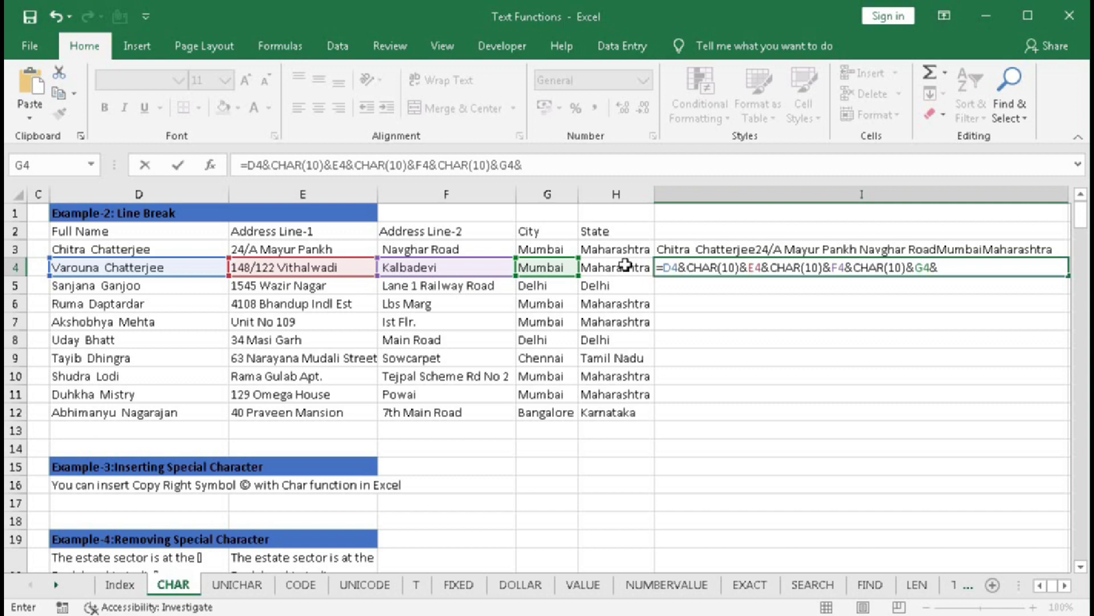
pyautogui.write('CHAR(10)&')
pyautogui.click(626, 266)
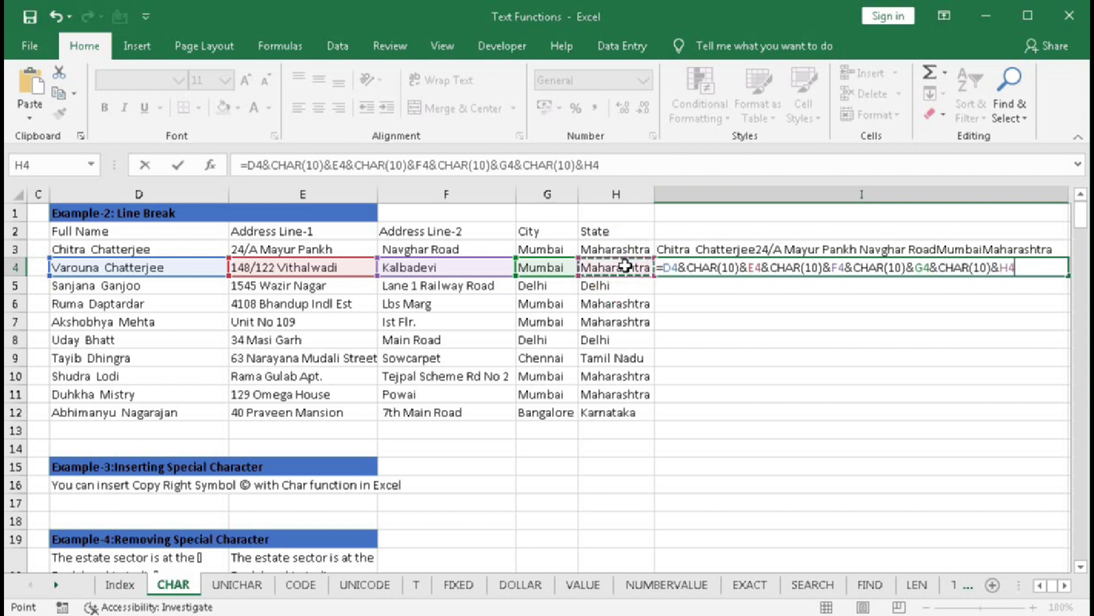
pyautogui.doubleClick(673, 266)
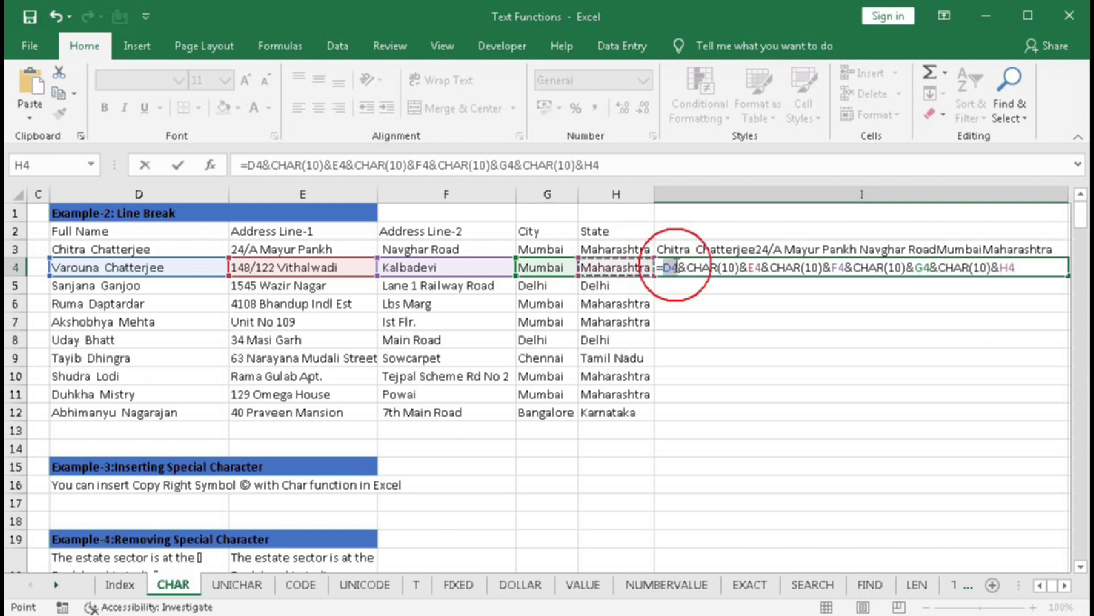
pyautogui.moveTo(687, 267); pyautogui.dragTo(801, 267)
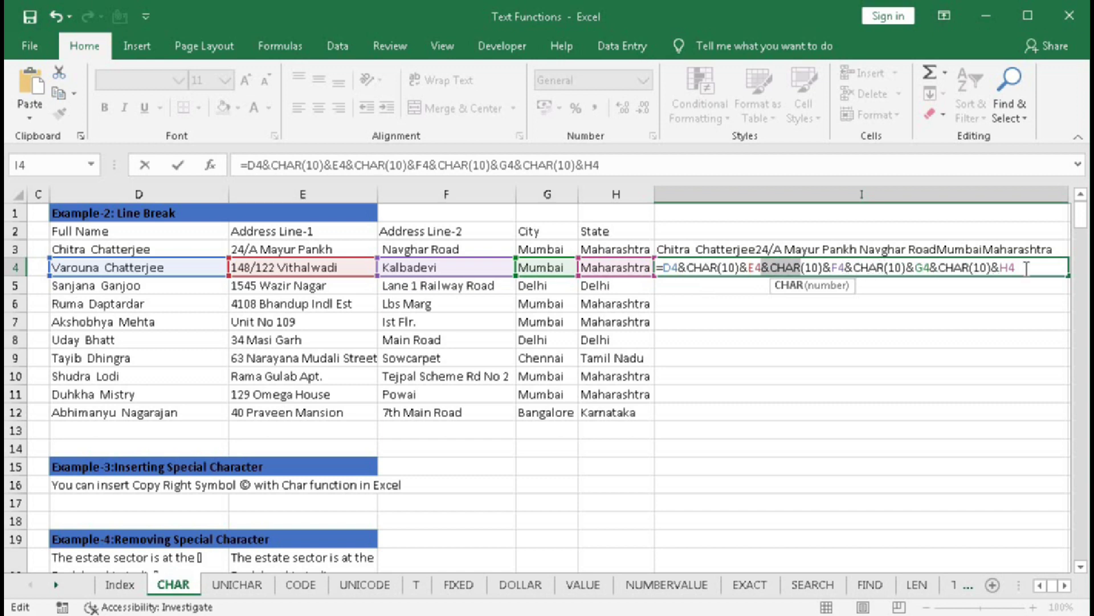
pyautogui.press('Return')
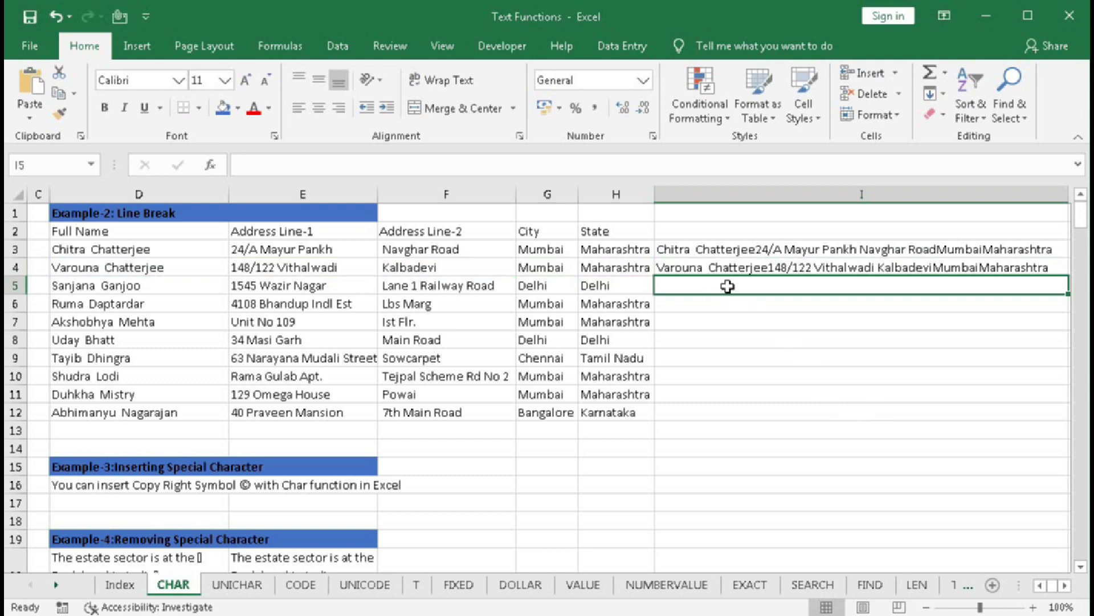
# Turn on Wrap Text for I3:I4 and compare the two joined addresses.
pyautogui.moveTo(723, 250); pyautogui.dragTo(720, 264)
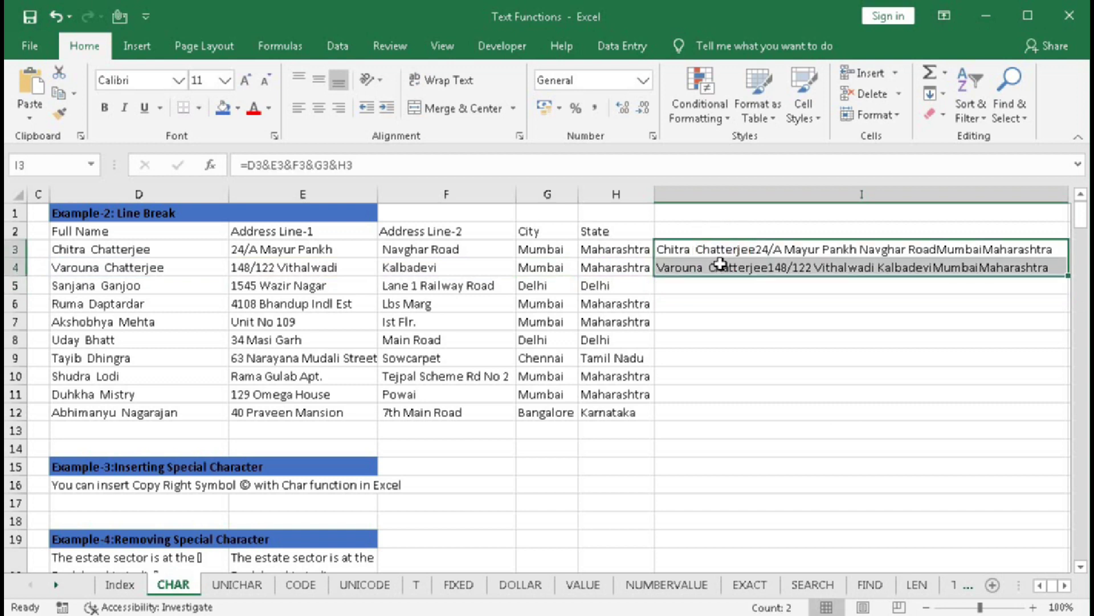
pyautogui.click(456, 83)
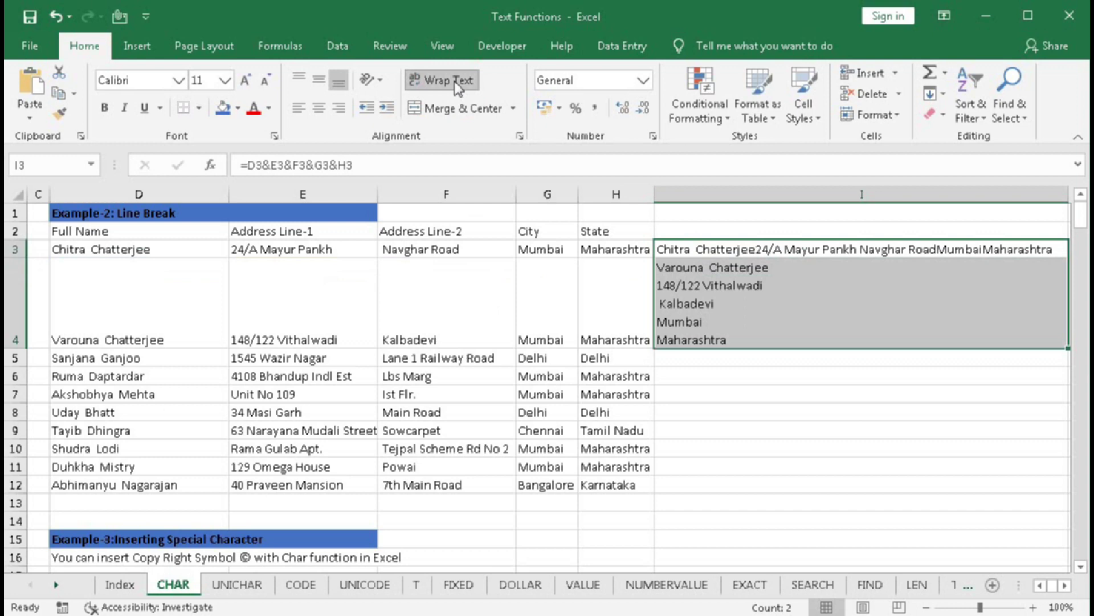
pyautogui.click(702, 251)
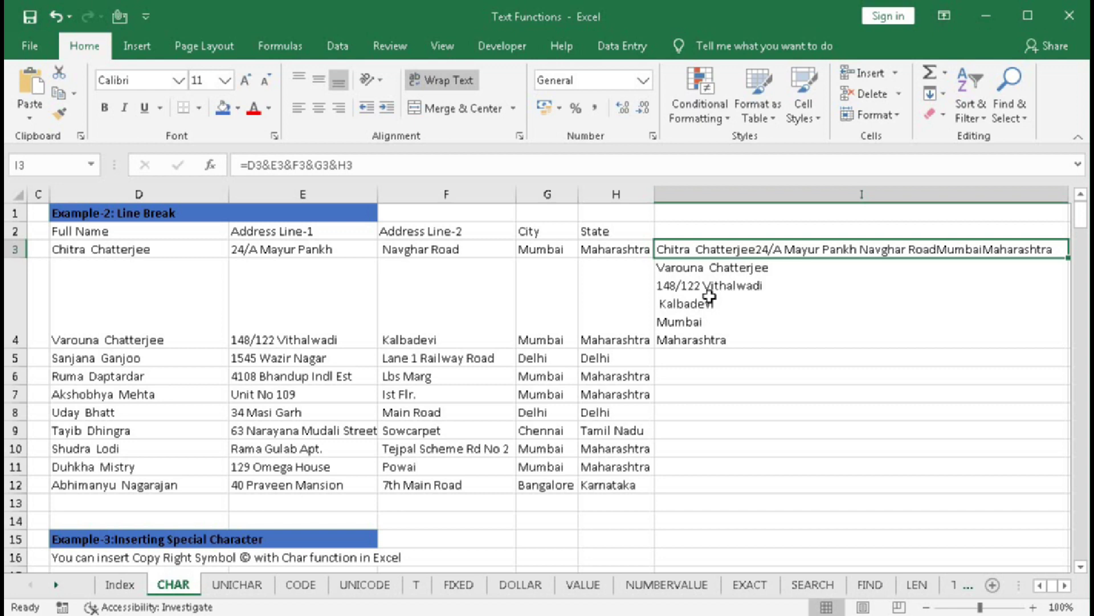
# Fill the I4 formula down through I12 to build line-separated addresses for the remaining people.
pyautogui.click(710, 298)
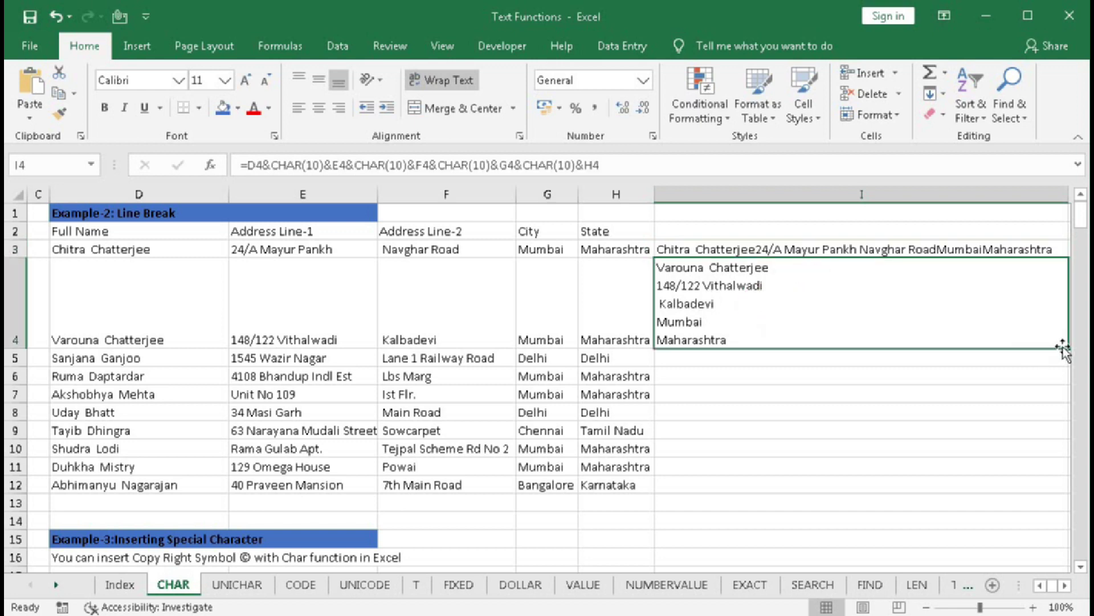
pyautogui.moveTo(1063, 349); pyautogui.dragTo(1050, 491)
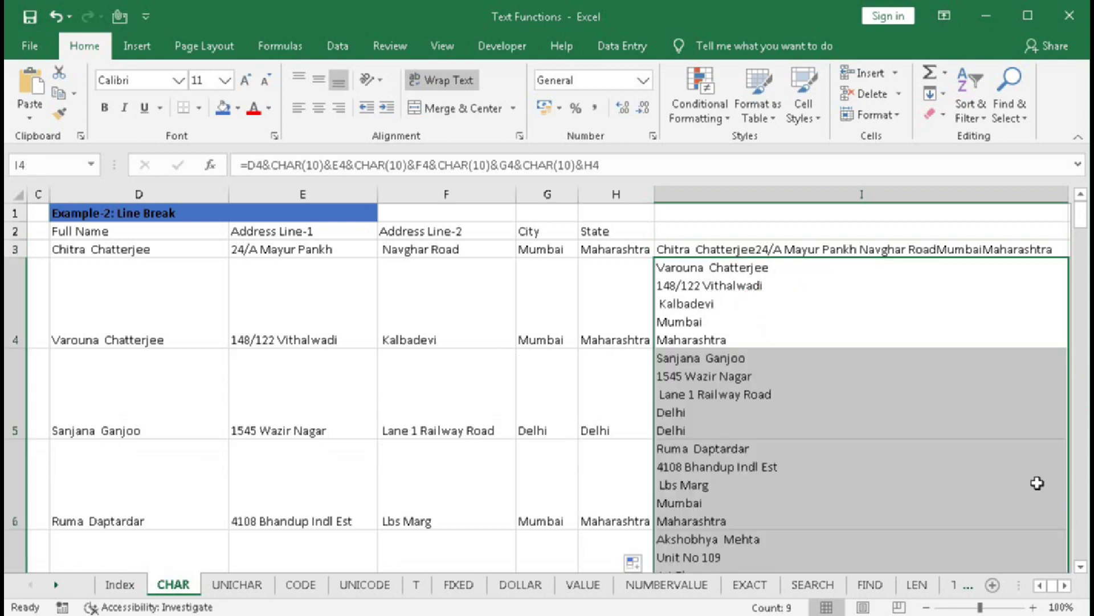
pyautogui.scroll(-3, 882, 462)
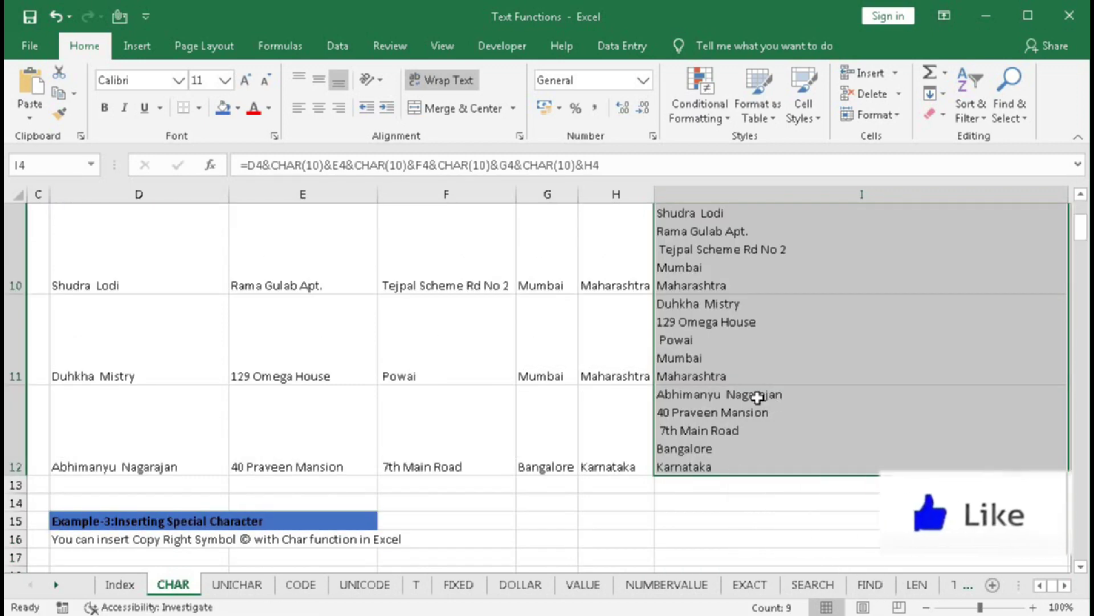
pyautogui.scroll(-1, 757, 397)
pyautogui.scroll(1, 757, 397)
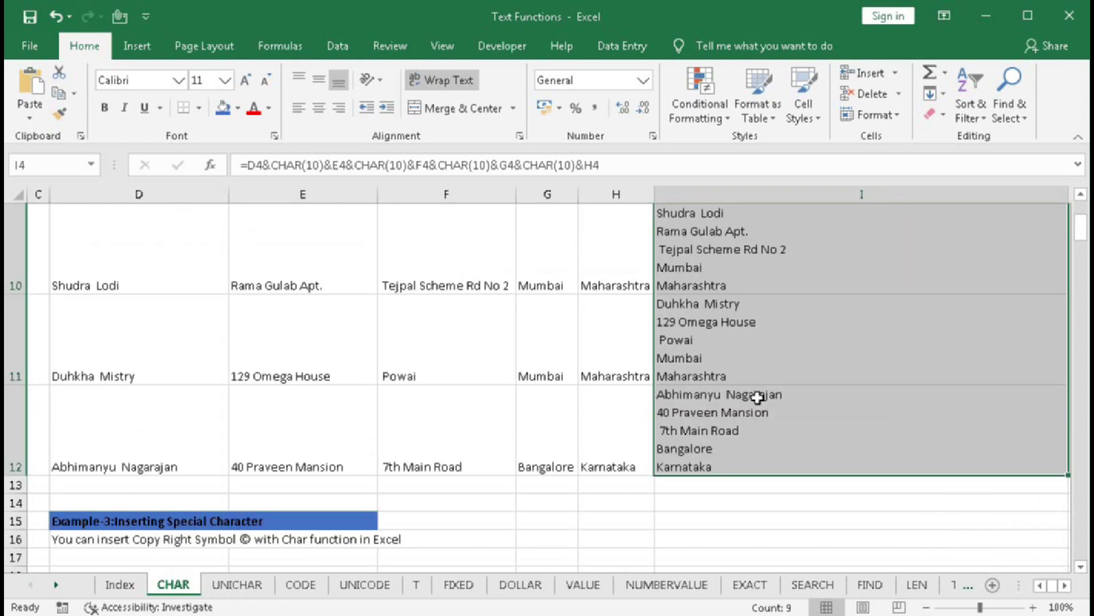
# Look through the character list in columns A and B for the codes of the special symbols needed in Example-3.
pyautogui.click(1080, 567)
pyautogui.scroll(-1, 1082, 579)
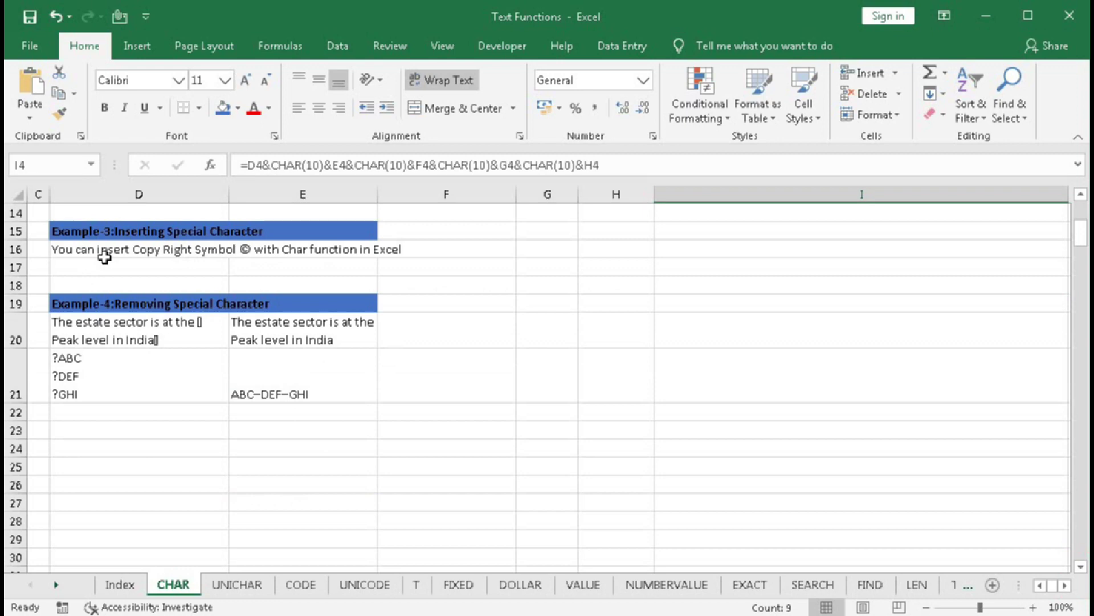
pyautogui.click(1040, 585)
pyautogui.click(1040, 584)
pyautogui.scroll(-3, 114, 347)
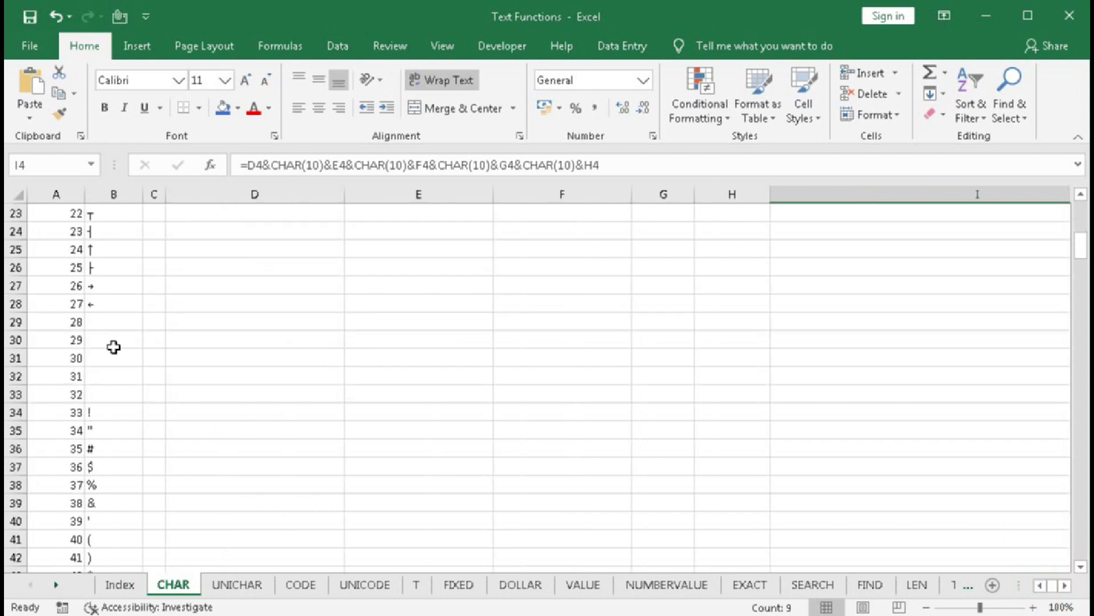
pyautogui.scroll(-11, 114, 347)
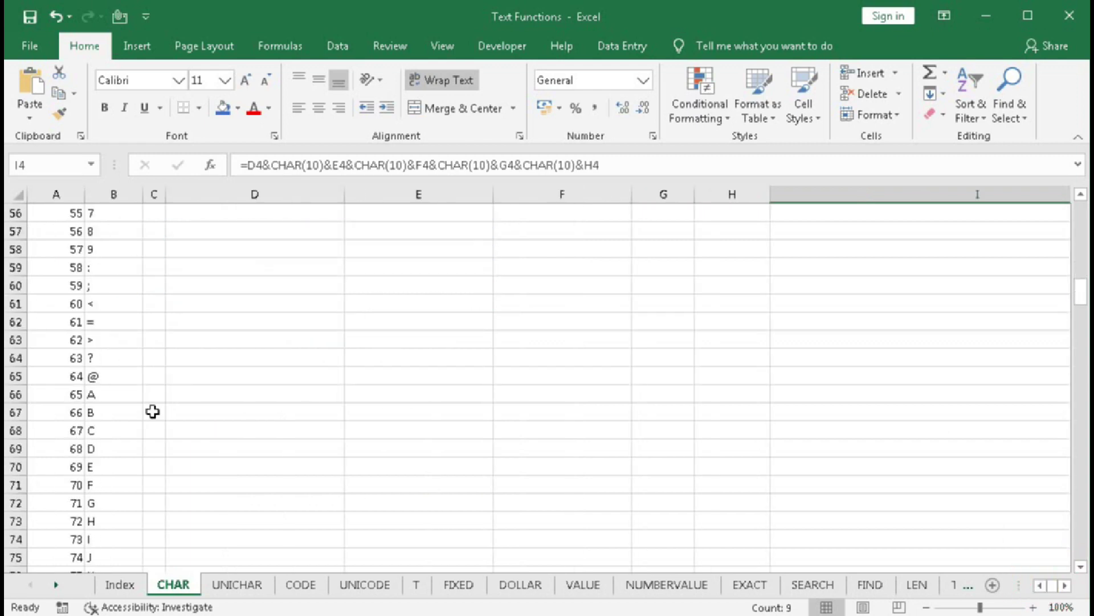
pyautogui.scroll(-18, 152, 411)
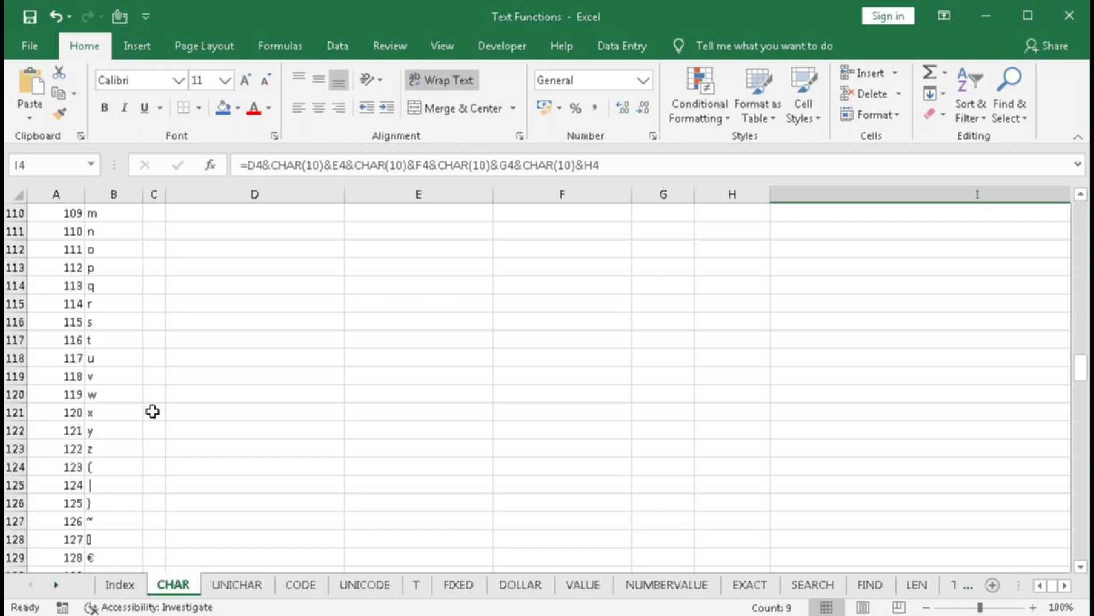
pyautogui.scroll(-10, 153, 411)
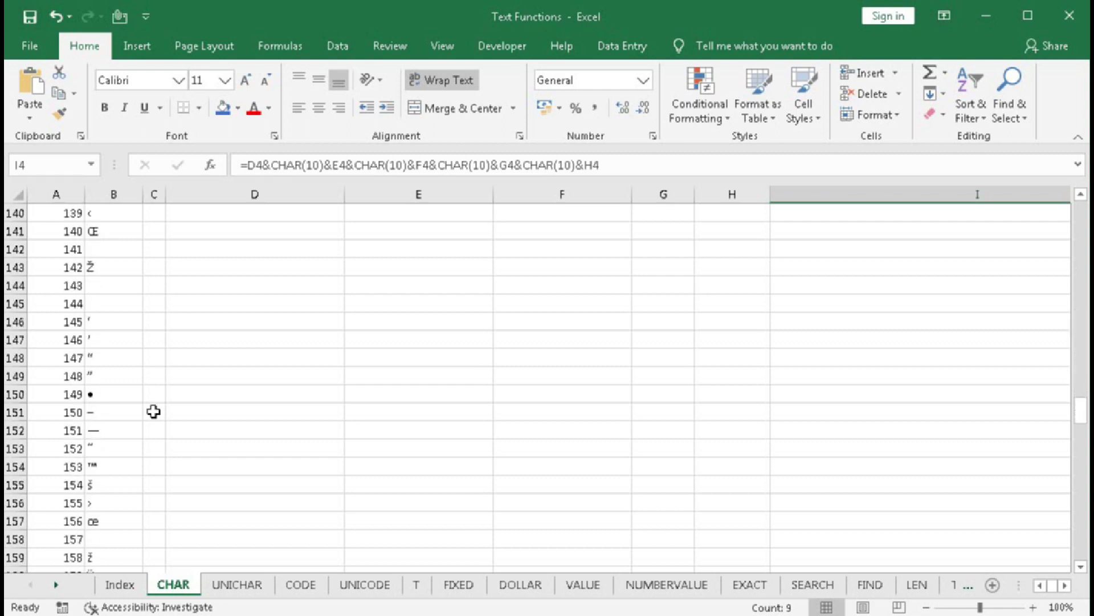
pyautogui.scroll(-3, 154, 412)
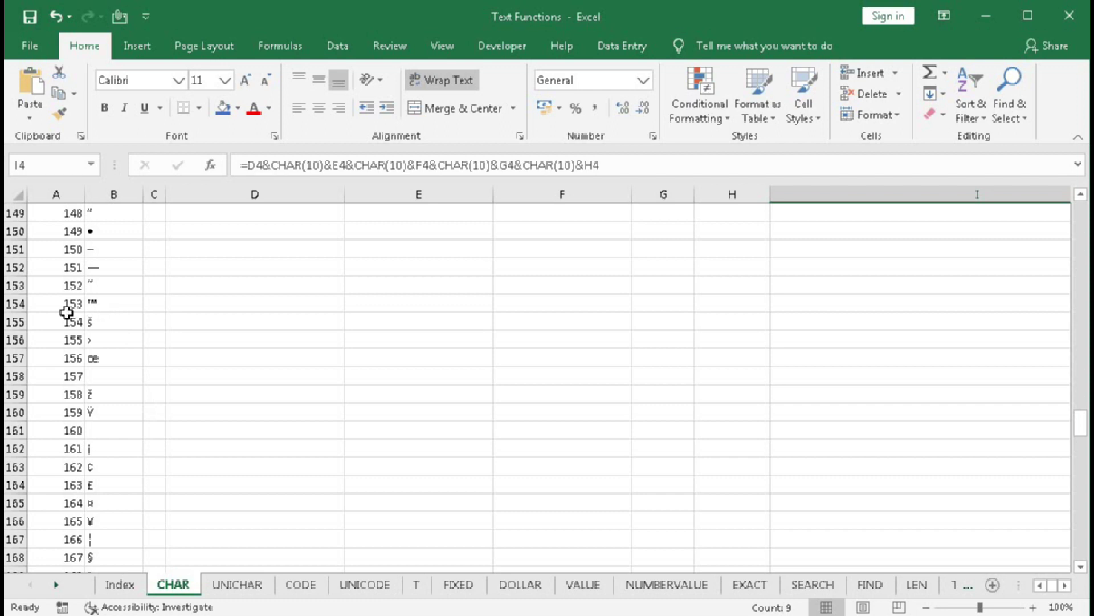
pyautogui.scroll(-2, 162, 378)
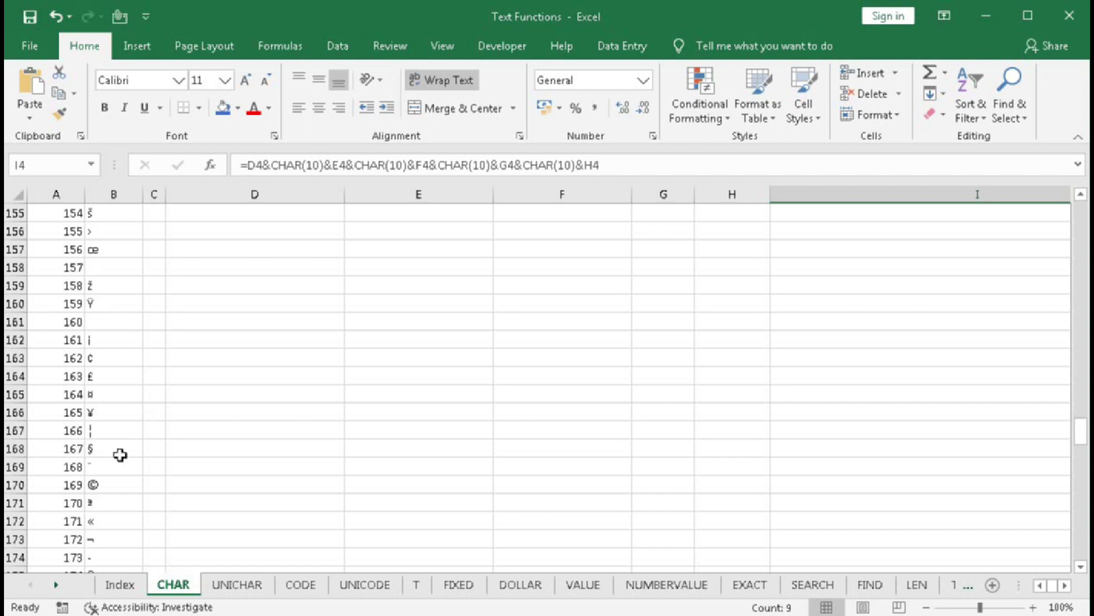
pyautogui.scroll(-10, 120, 490)
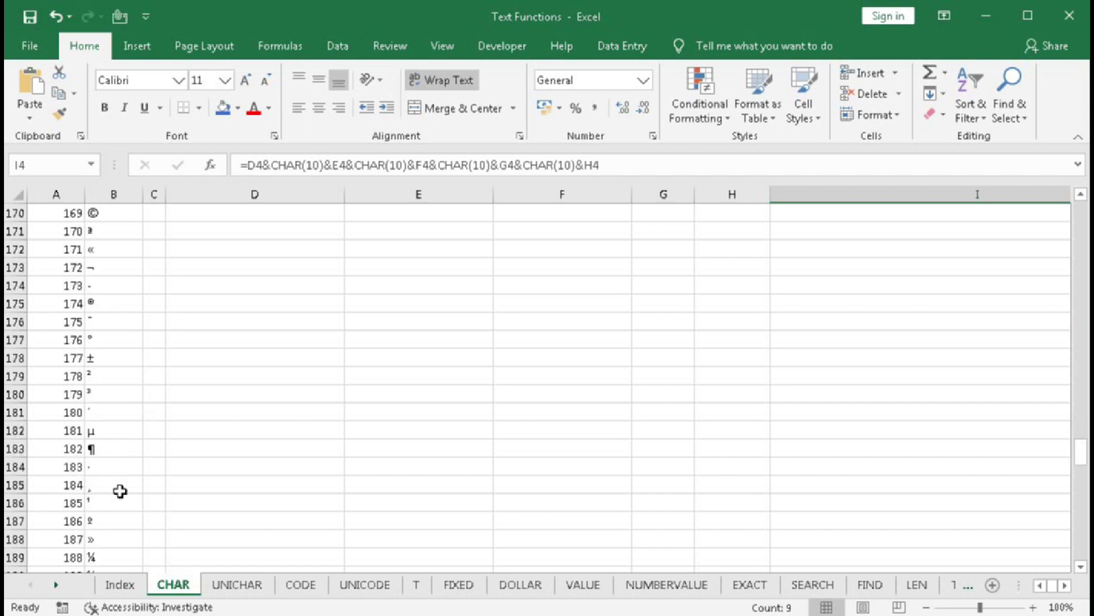
pyautogui.scroll(15, 120, 491)
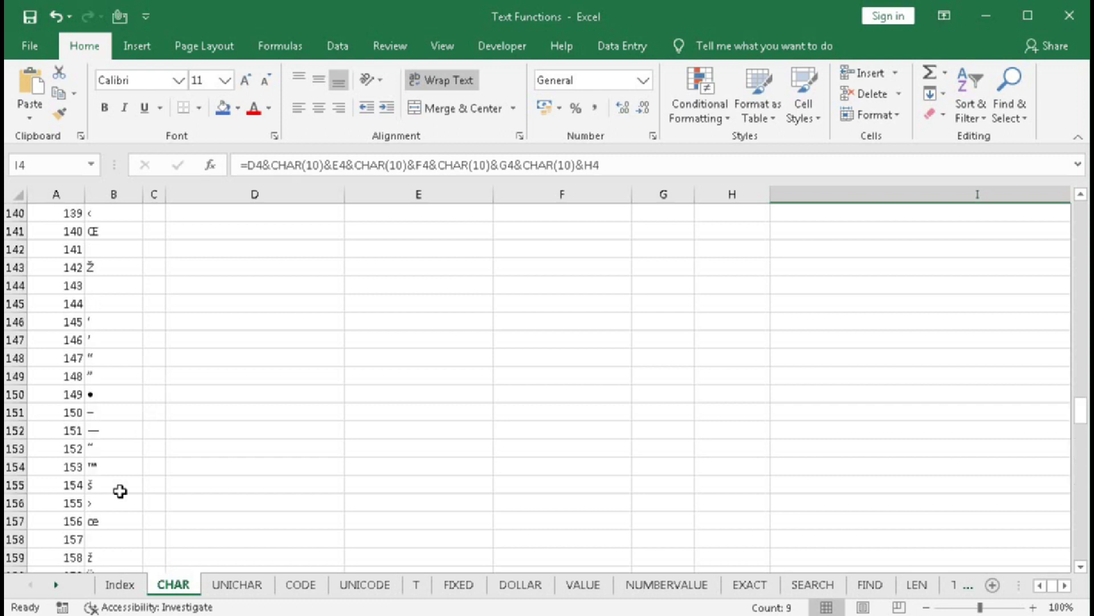
pyautogui.scroll(2, 119, 491)
pyautogui.scroll(-3, 120, 491)
pyautogui.scroll(5, 745, 491)
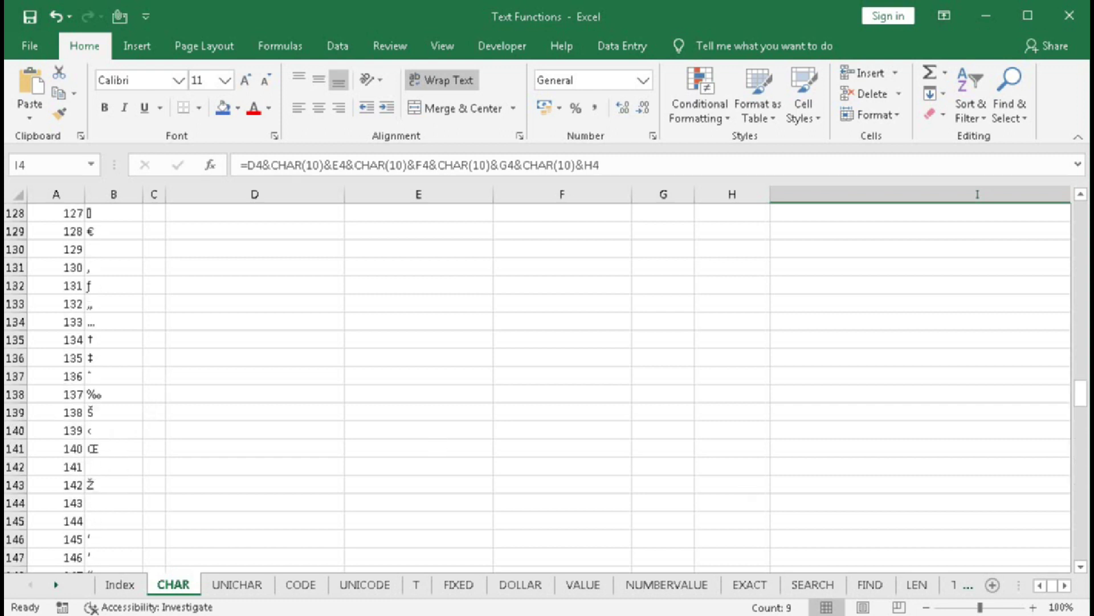
pyautogui.moveTo(1080, 394); pyautogui.dragTo(1079, 225)
pyautogui.scroll(-2, 897, 328)
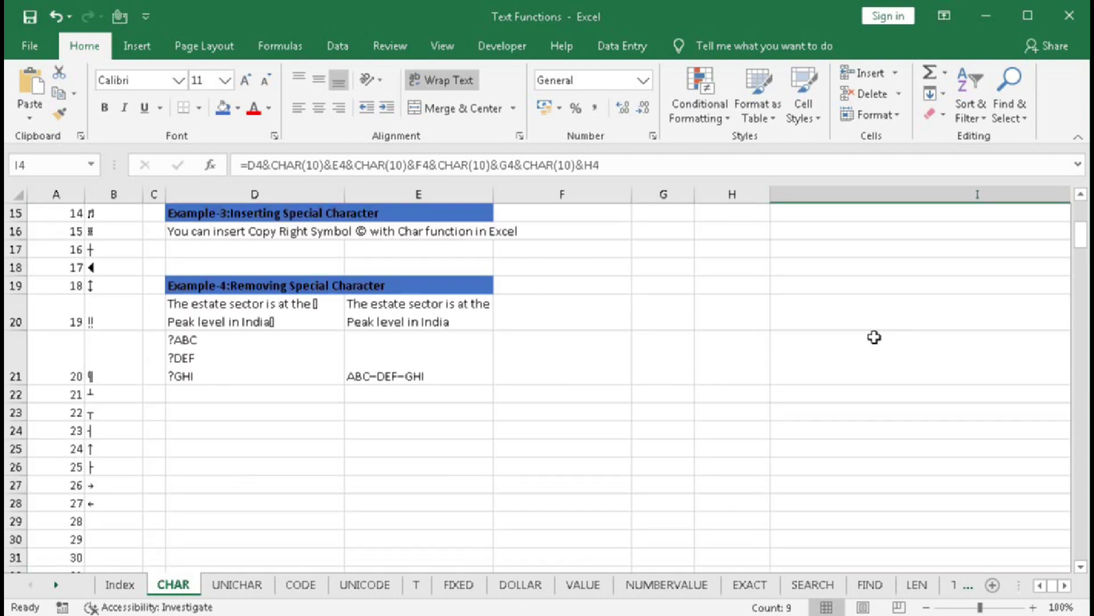
pyautogui.click(197, 250)
pyautogui.write('You')
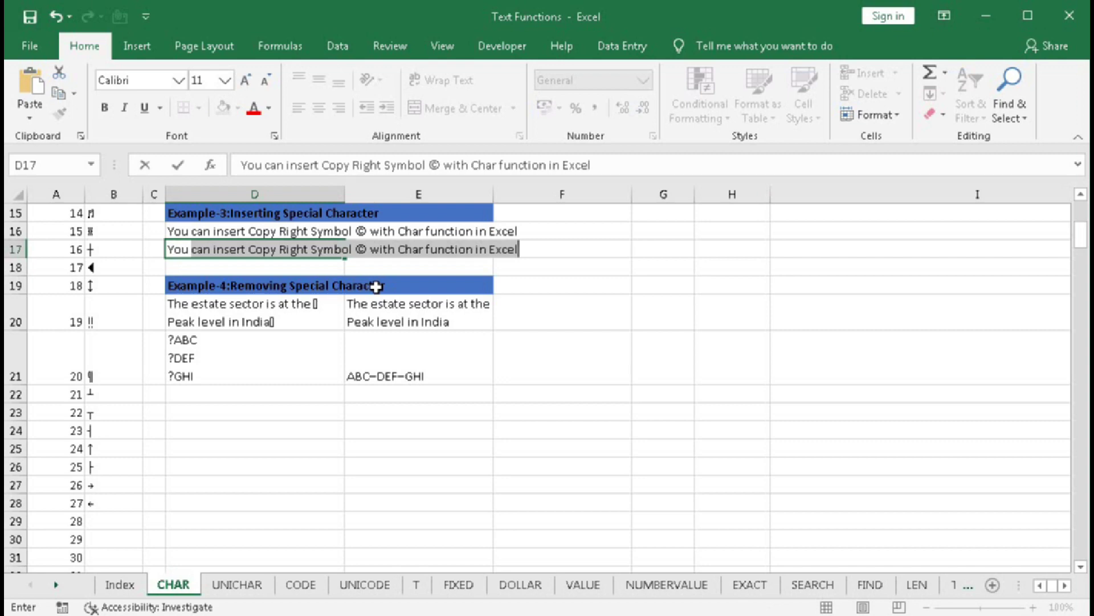
pyautogui.press('BackSpace')
pyautogui.press('BackSpace')
pyautogui.press('BackSpace')
pyautogui.press('BackSpace')
pyautogui.press('BackSpace')
# Start the D17 formula with the text "You can use Trade Mark Symbol " joined to the trademark character, &CHAR(153).
pyautogui.write('=')
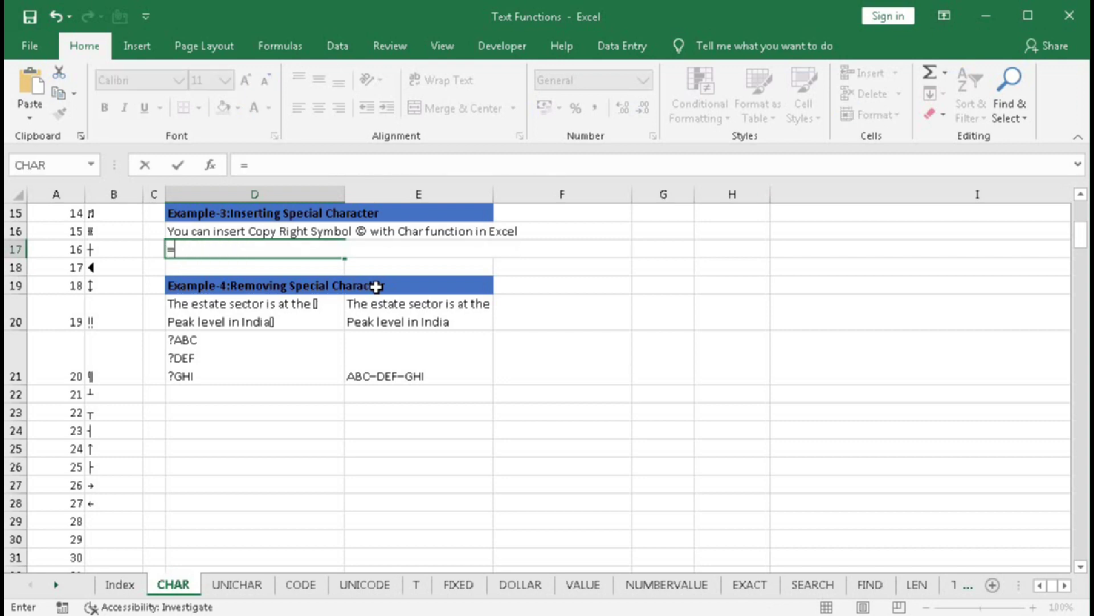
pyautogui.write('"You can')
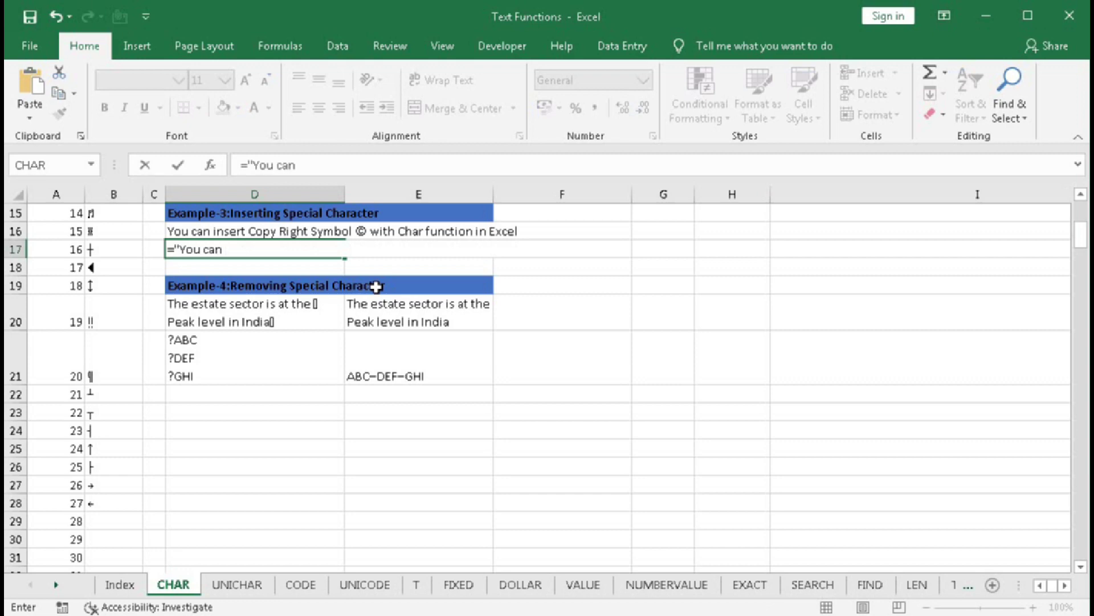
pyautogui.write(' use Trade Mark')
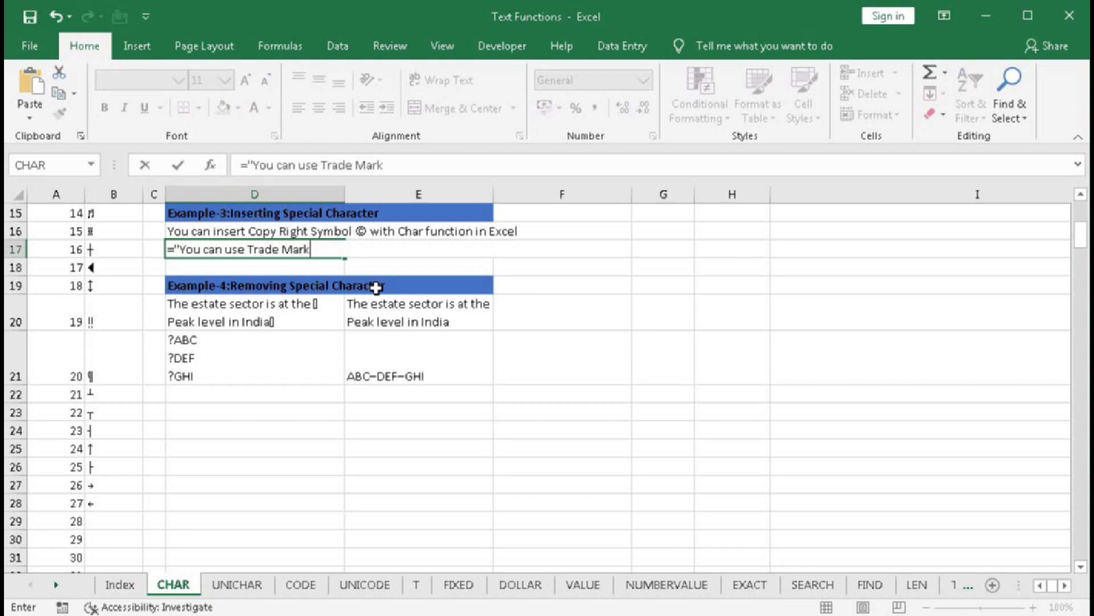
pyautogui.write(' Symbol')
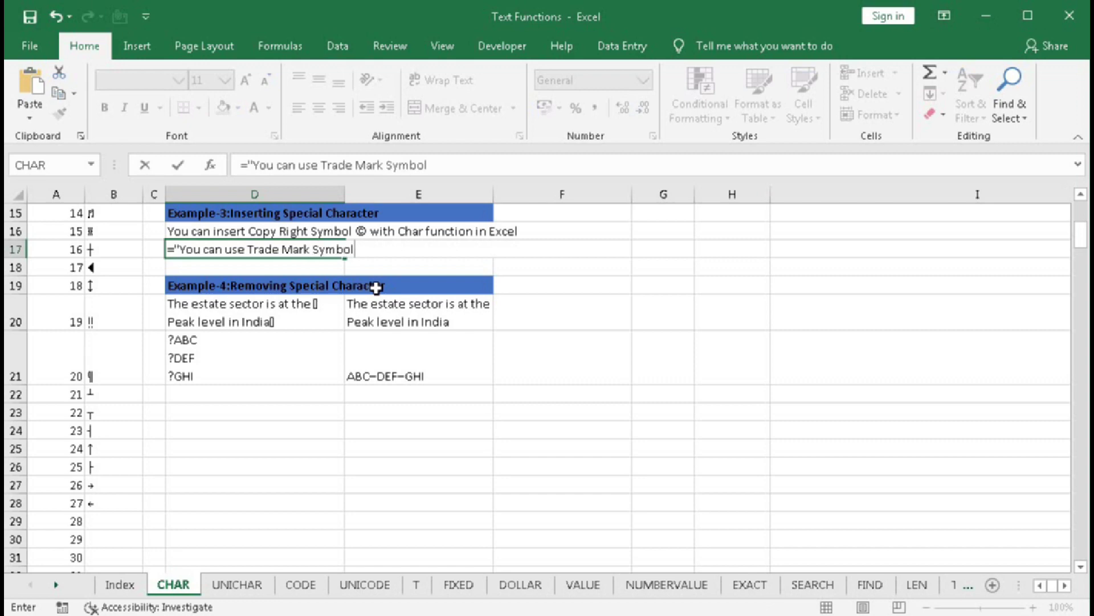
pyautogui.write(' "&Char')
pyautogui.press('Tab')
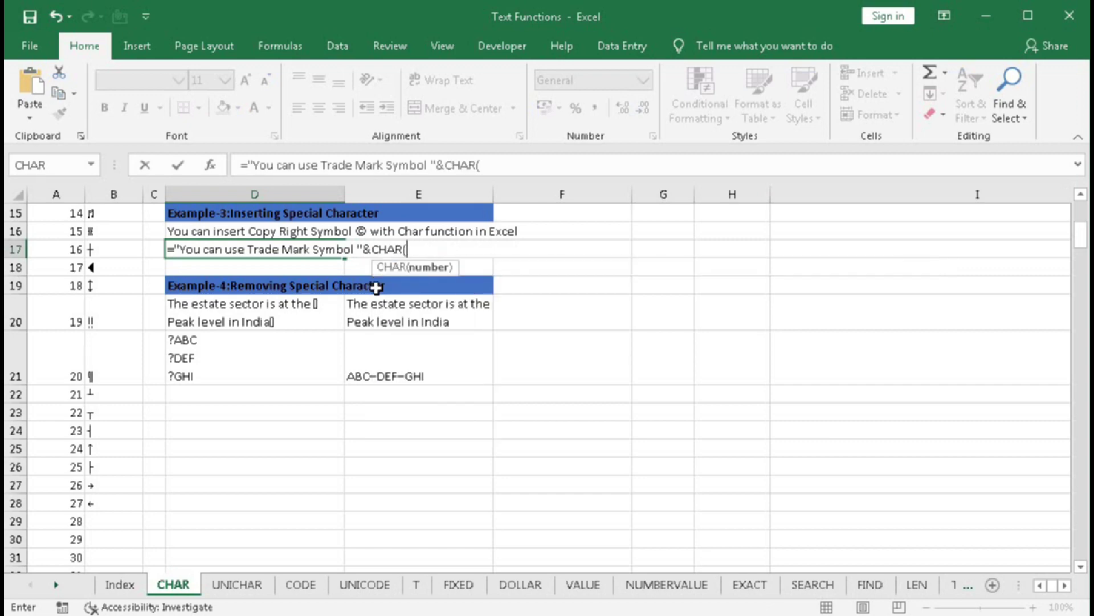
pyautogui.write('153)')
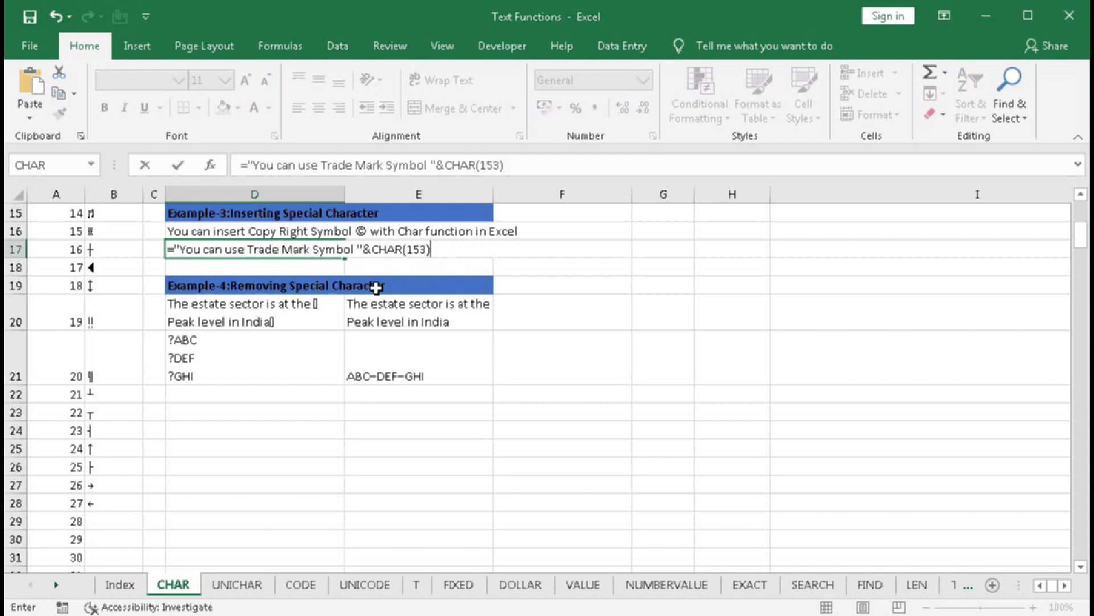
# Append &" with function in Excel." to the D17 formula and enter it.
pyautogui.write('&"with')
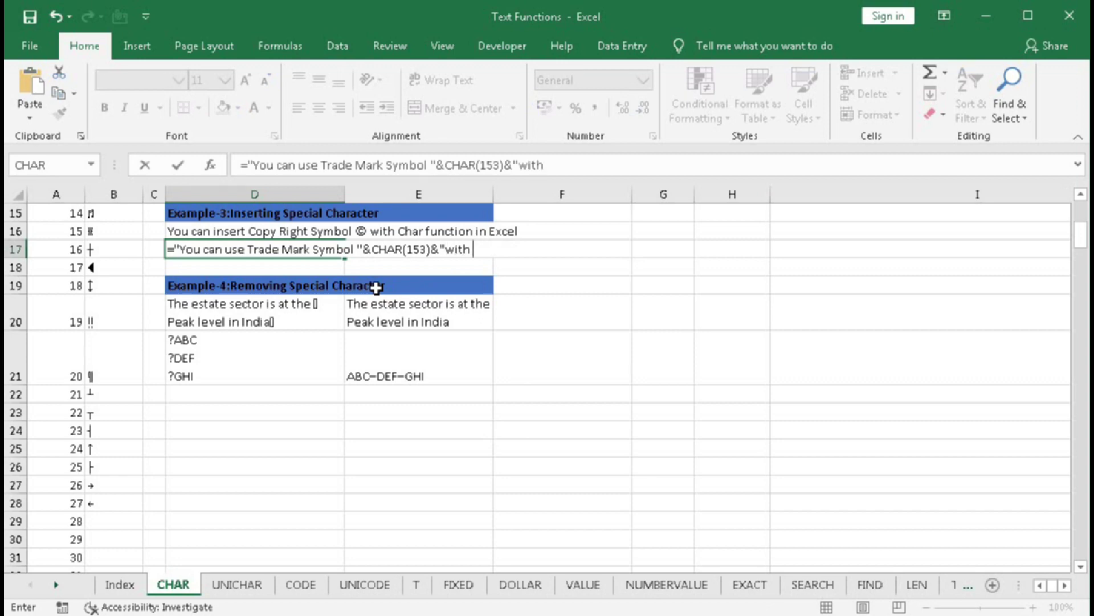
pyautogui.click(447, 249)
pyautogui.click(504, 251)
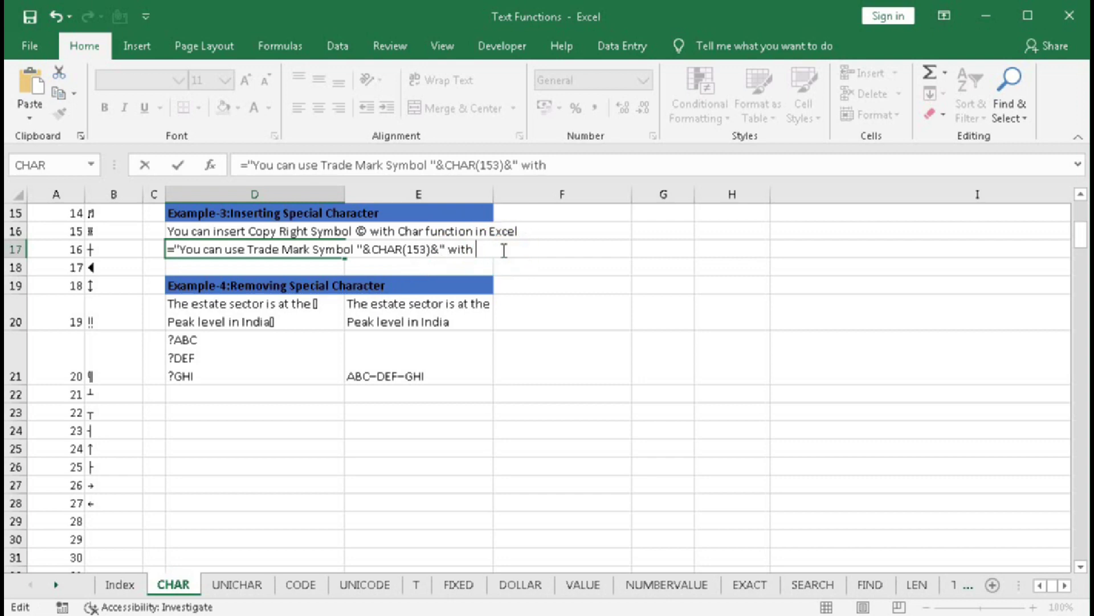
pyautogui.write('function in Excel')
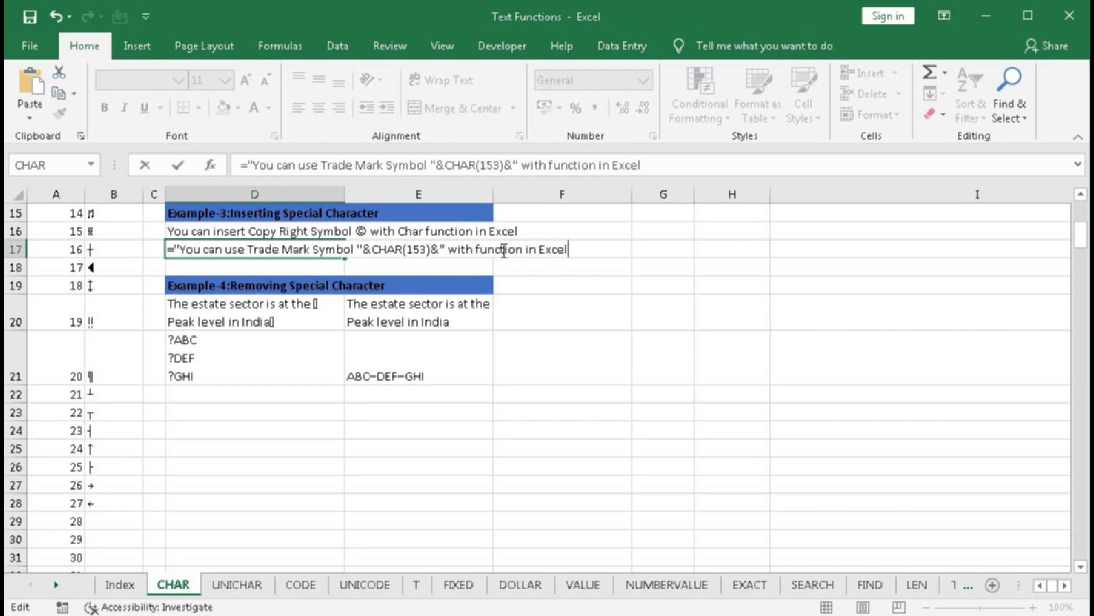
pyautogui.write('."')
pyautogui.press('Return')
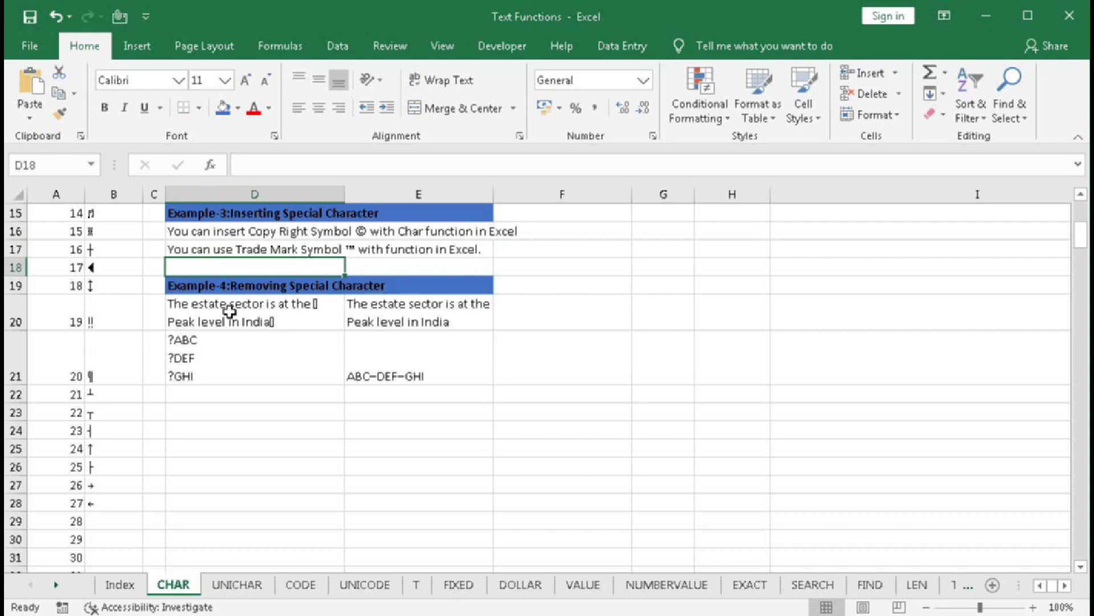
# Examine the Example-4 texts in D20:D21 for special characters that need removing.
pyautogui.moveTo(227, 307); pyautogui.dragTo(228, 354)
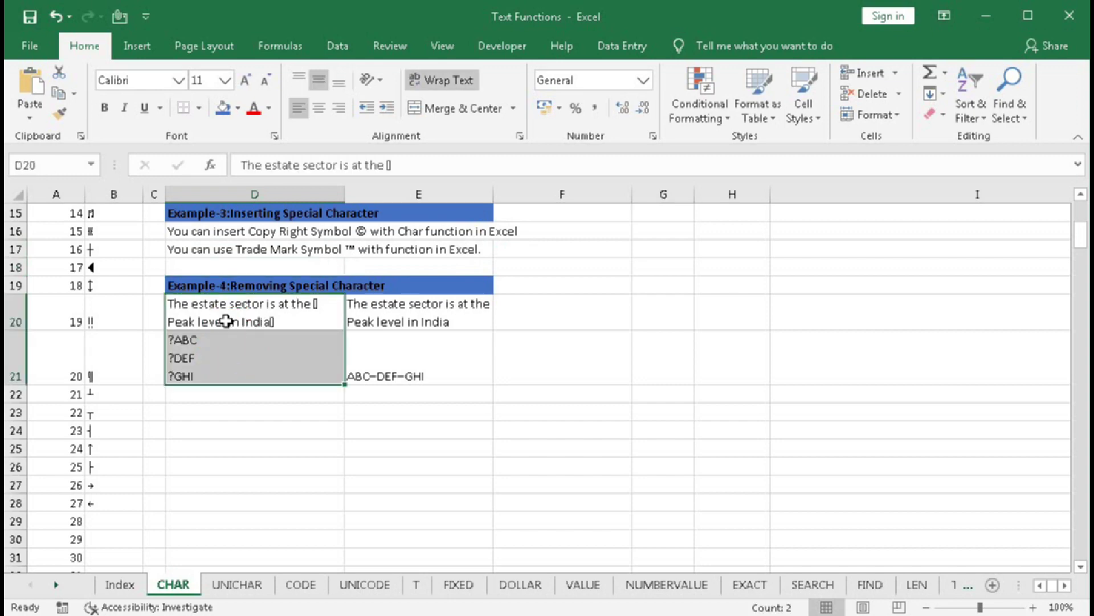
pyautogui.click(291, 317)
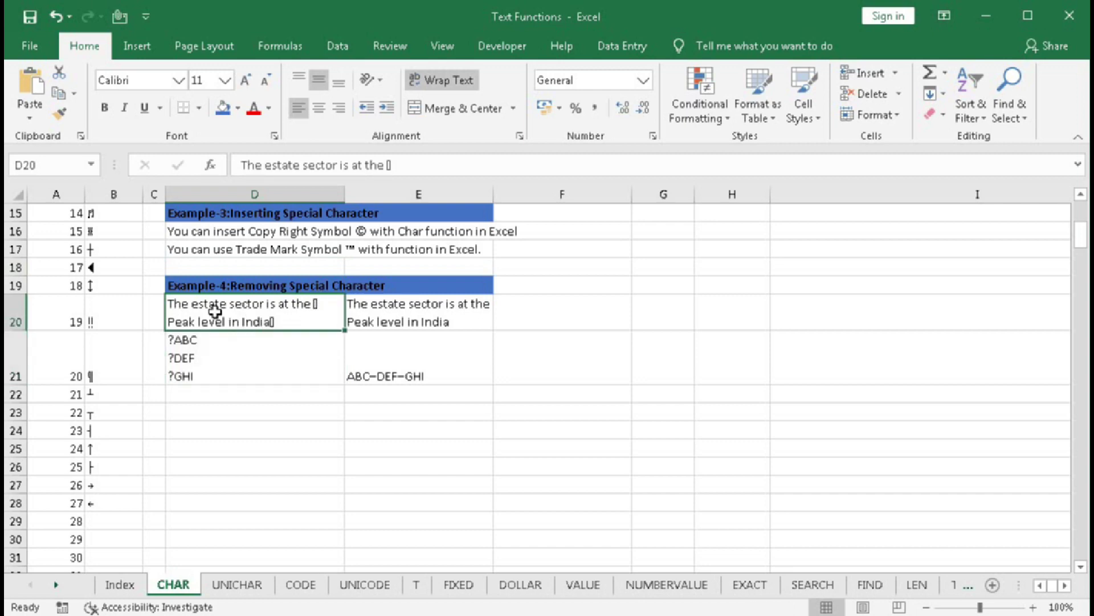
pyautogui.press('Right')
pyautogui.press('Right')
pyautogui.press('Up')
pyautogui.press('Up')
pyautogui.press('Up')
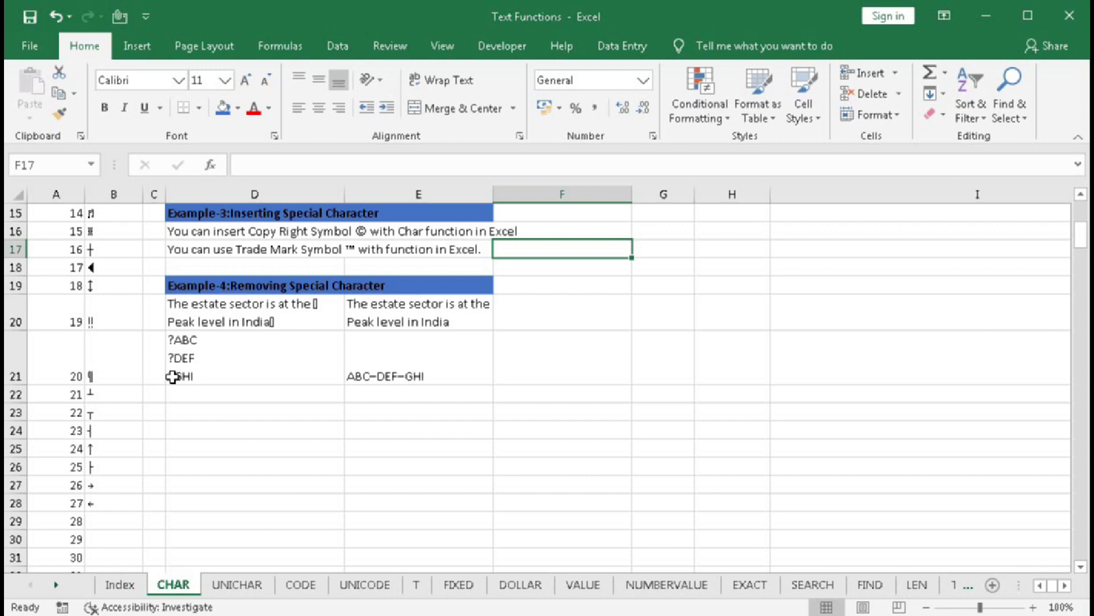
# Start a SUBSTITUTE formula in F20 with the estate sector sentence in D20 as its text argument.
pyautogui.click(596, 328)
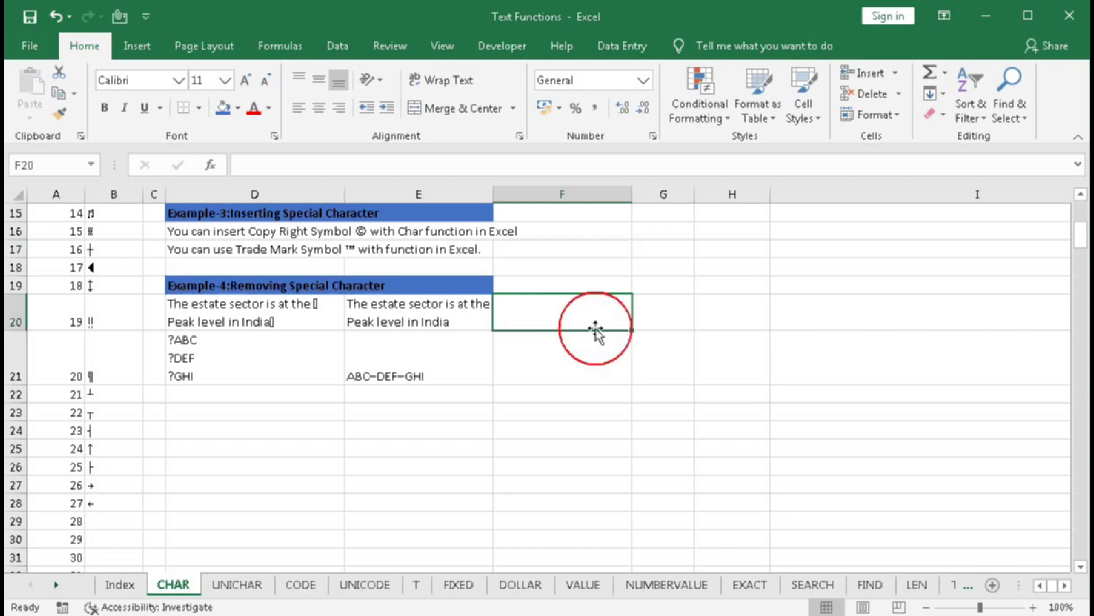
pyautogui.write('=')
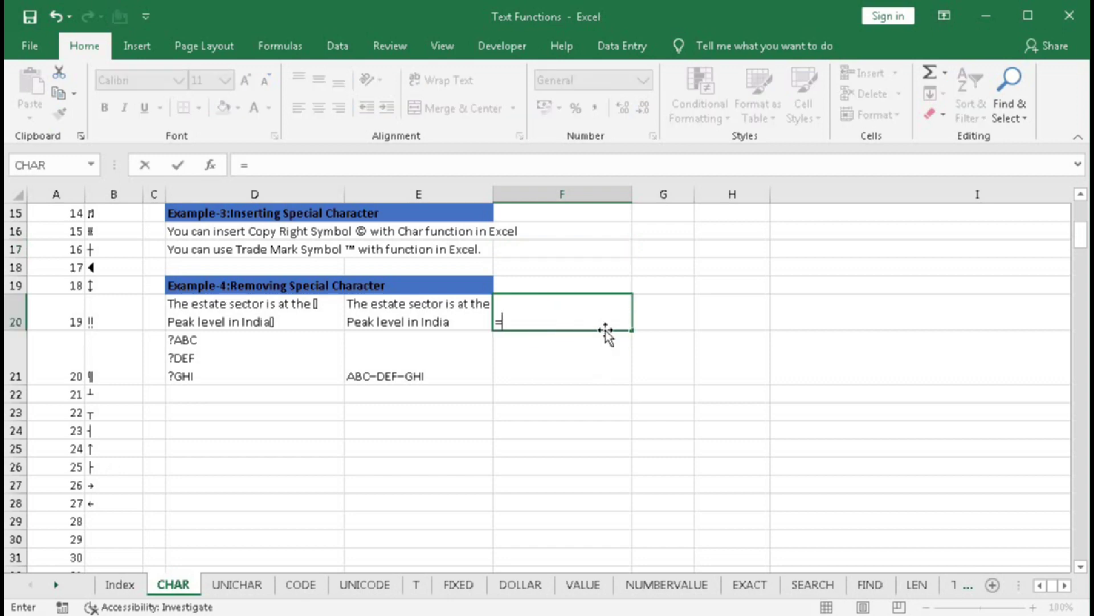
pyautogui.write('sub')
pyautogui.press('Tab')
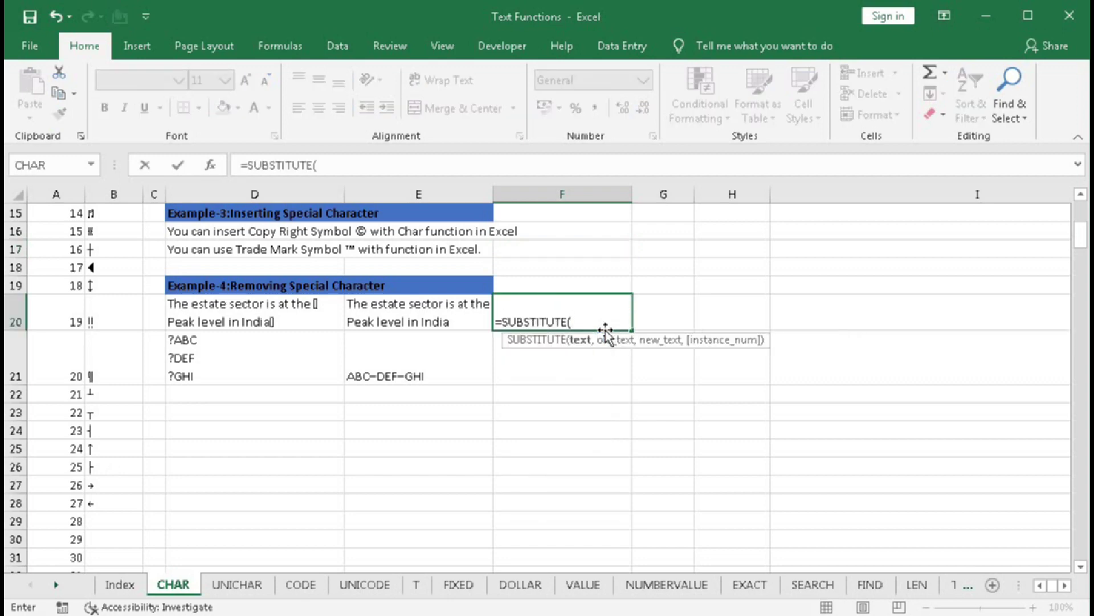
pyautogui.click(283, 321)
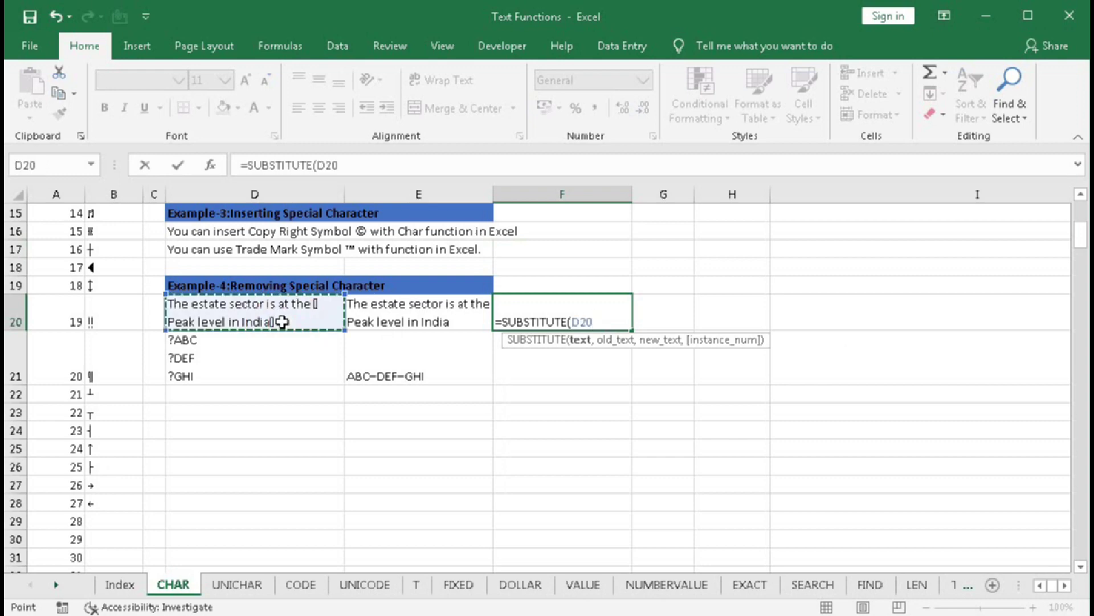
pyautogui.write(',')
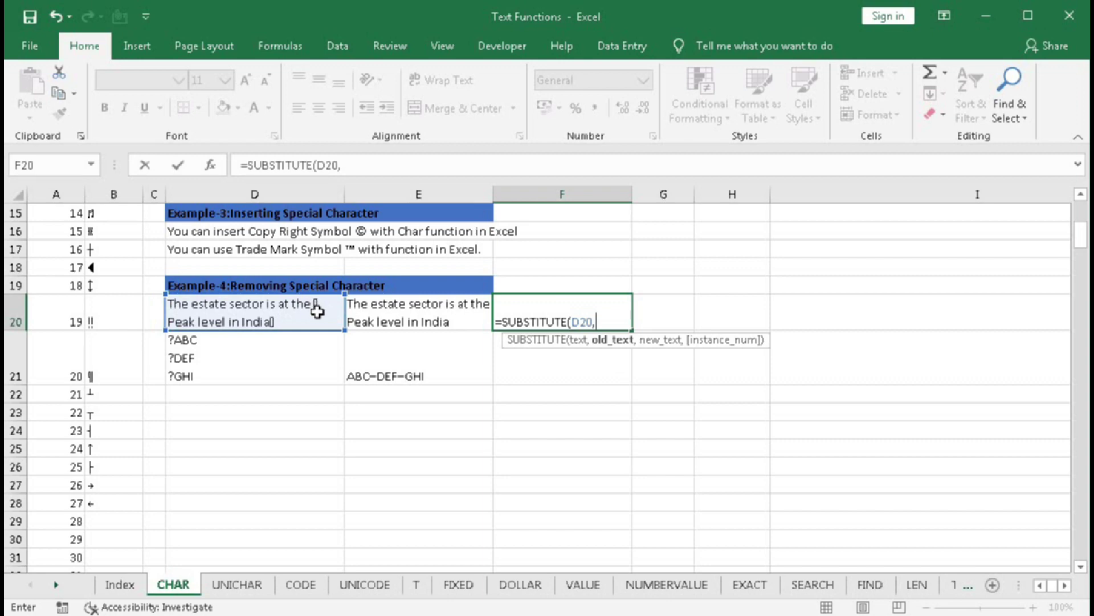
# Look up the box character's code in the character list and enter CHAR(127) as the F20 formula's old text.
pyautogui.scroll(-5, 129, 458)
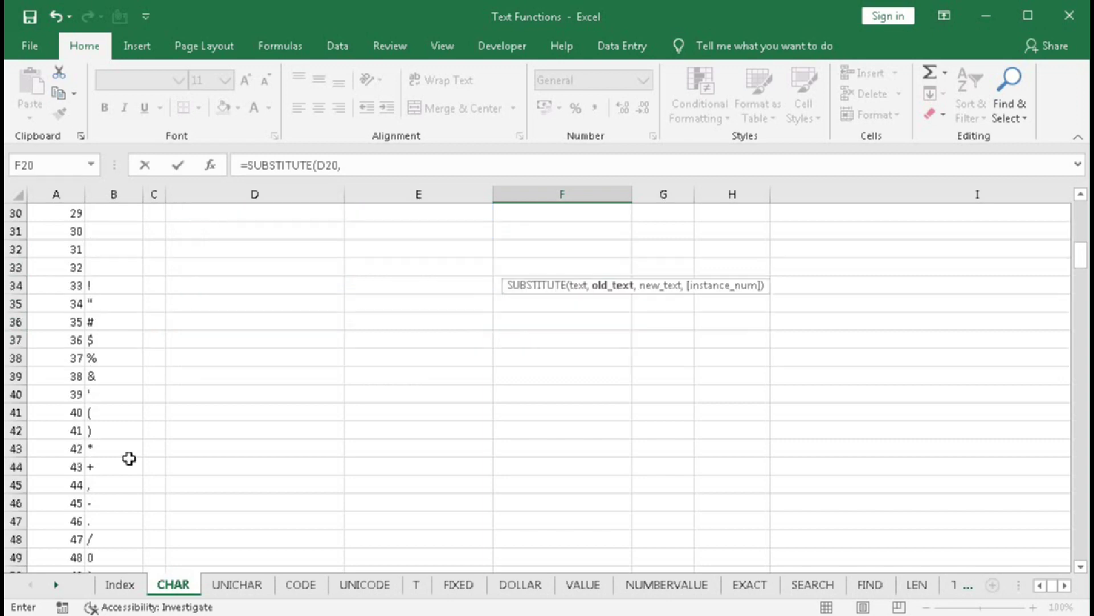
pyautogui.scroll(-15, 129, 458)
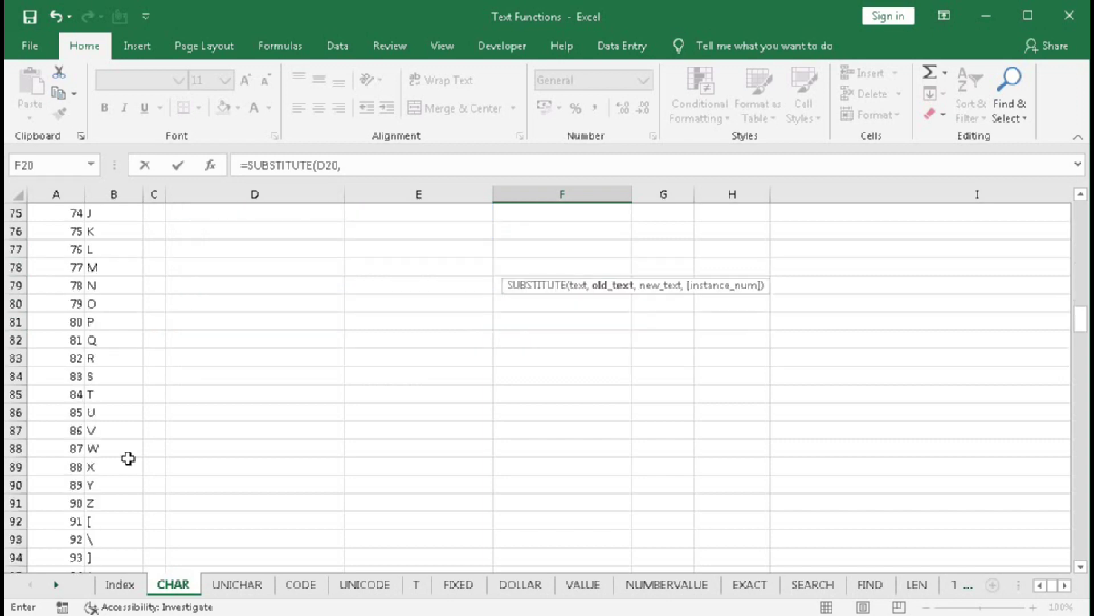
pyautogui.scroll(-7, 128, 459)
pyautogui.scroll(-6, 129, 459)
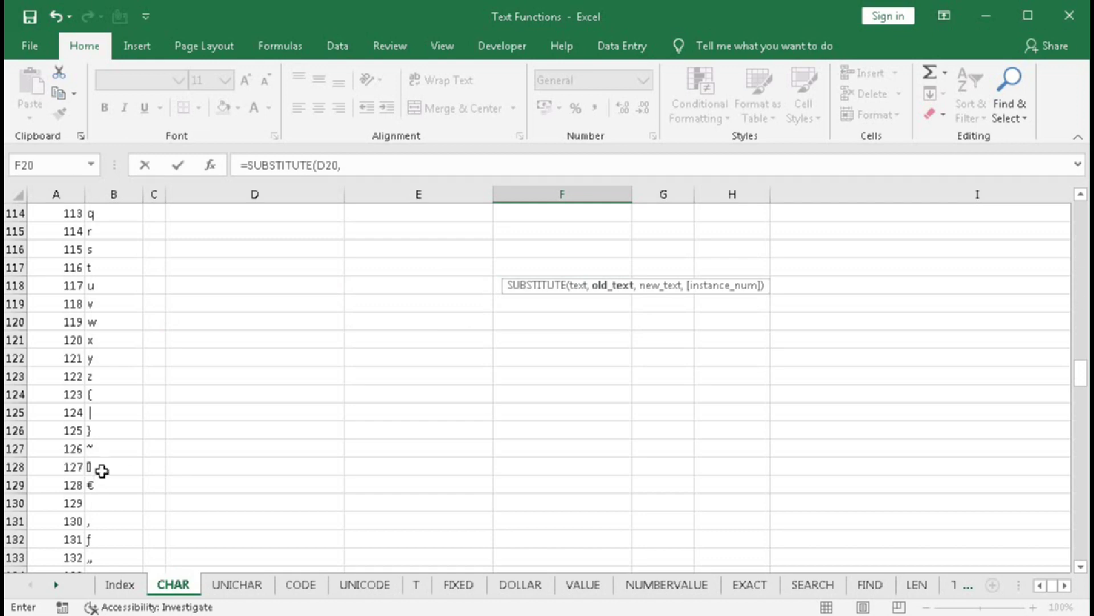
pyautogui.scroll(20, 501, 503)
pyautogui.scroll(-3, 500, 503)
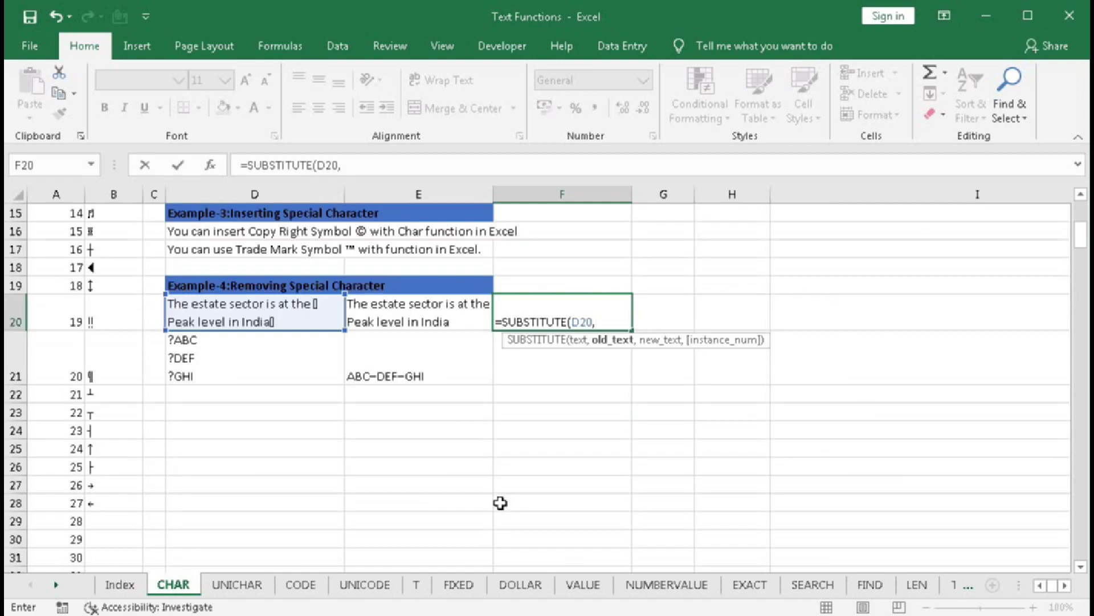
pyautogui.write('cha')
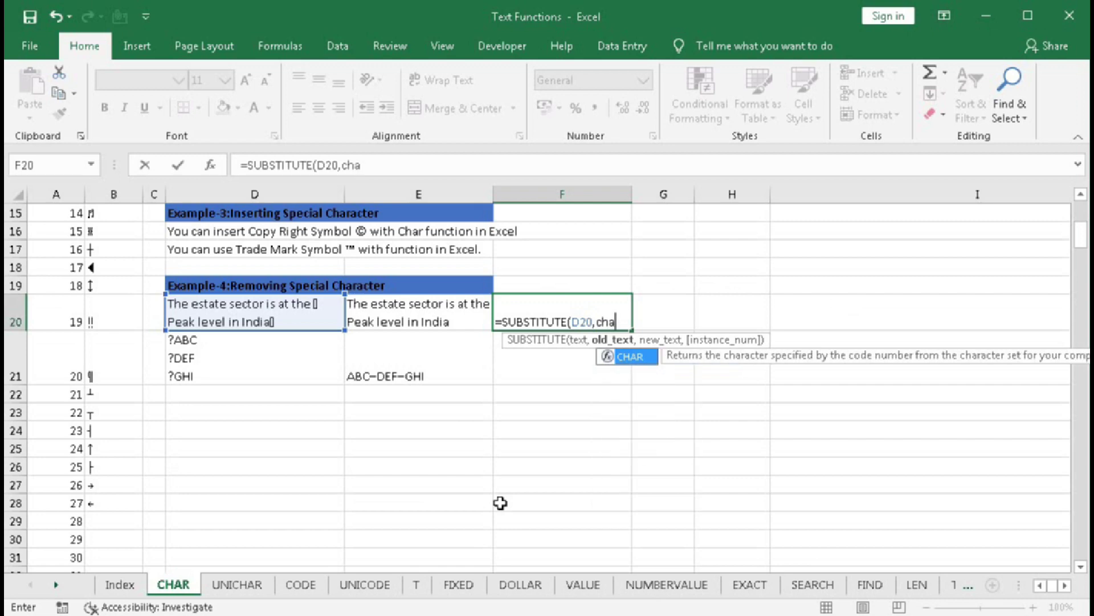
pyautogui.press('Tab')
pyautogui.write('127')
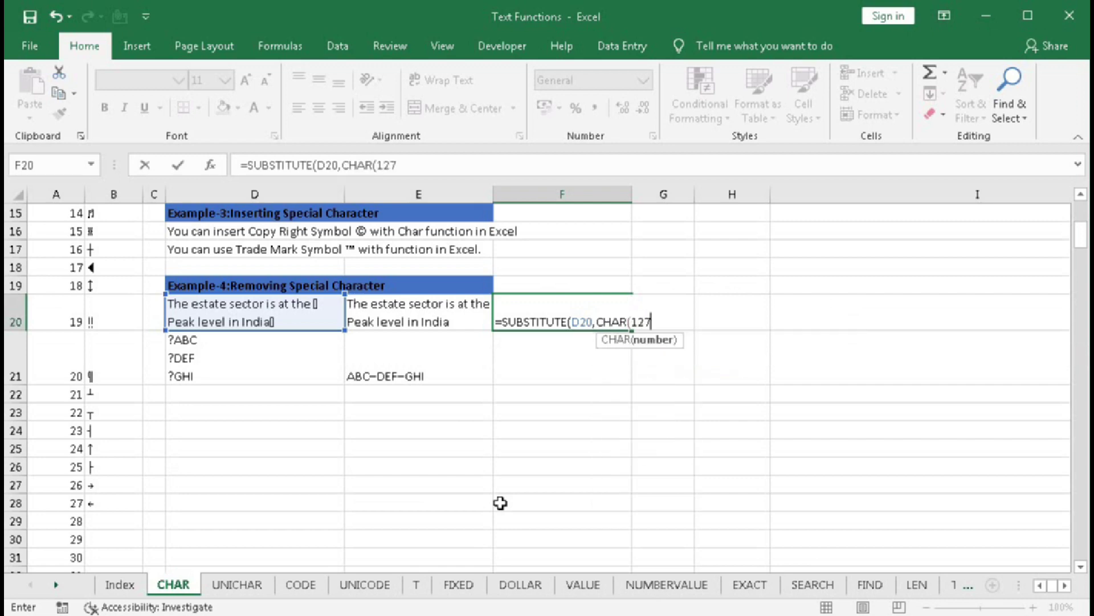
pyautogui.write(')')
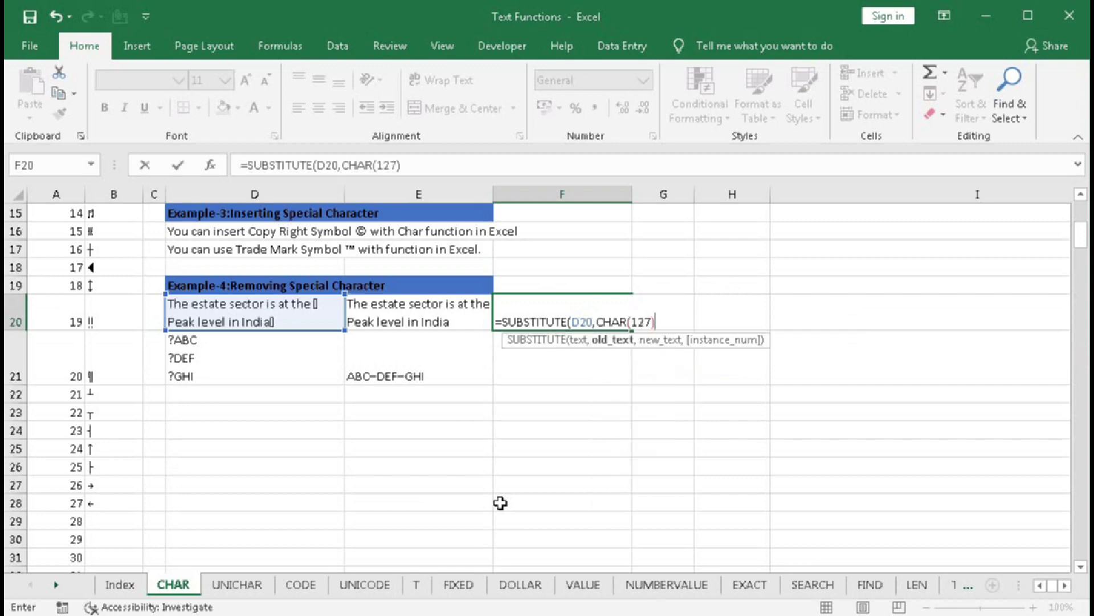
# Give the F20 formula empty text "" as the new text and enter it.
pyautogui.write(',')
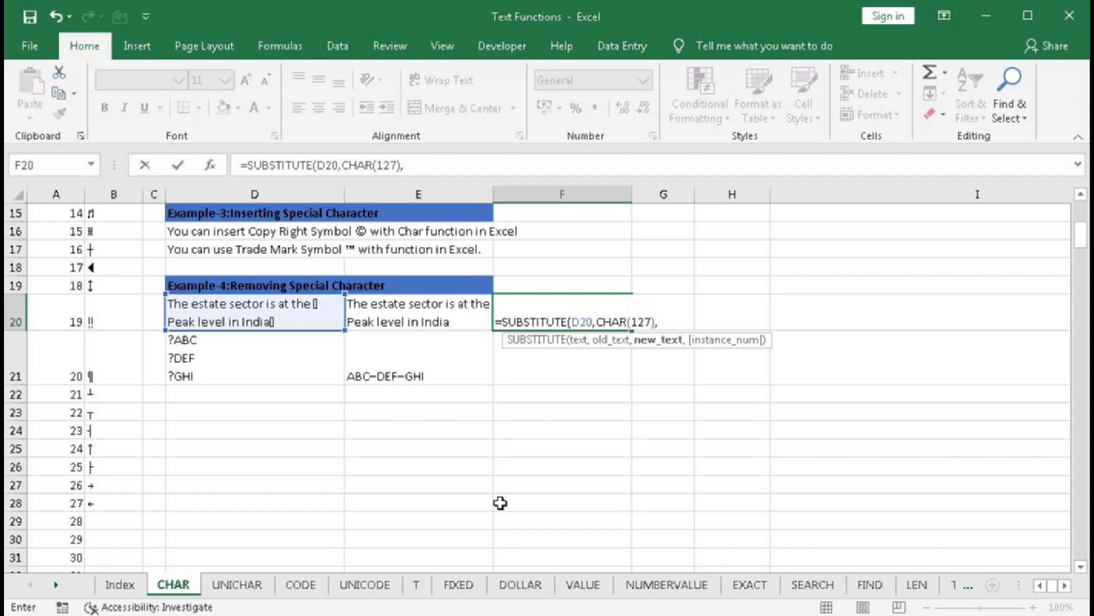
pyautogui.write('"")')
pyautogui.press('Return')
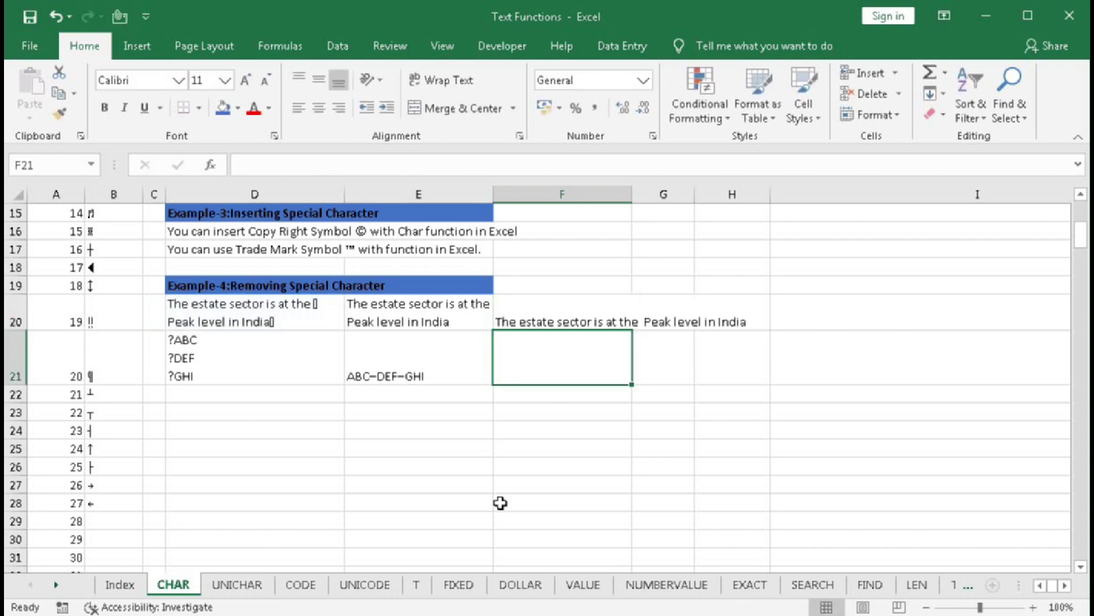
# Wrap the SUBSTITUTE formula in F20 in TRIM to remove the extra space from the cleaned sentence.
pyautogui.click(587, 322)
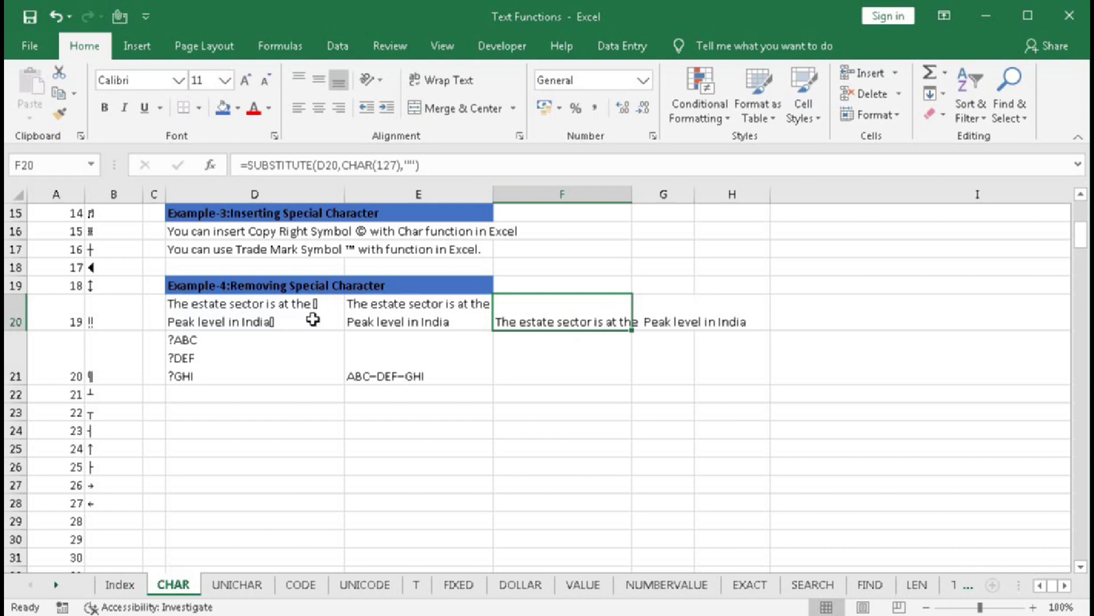
pyautogui.click(673, 410)
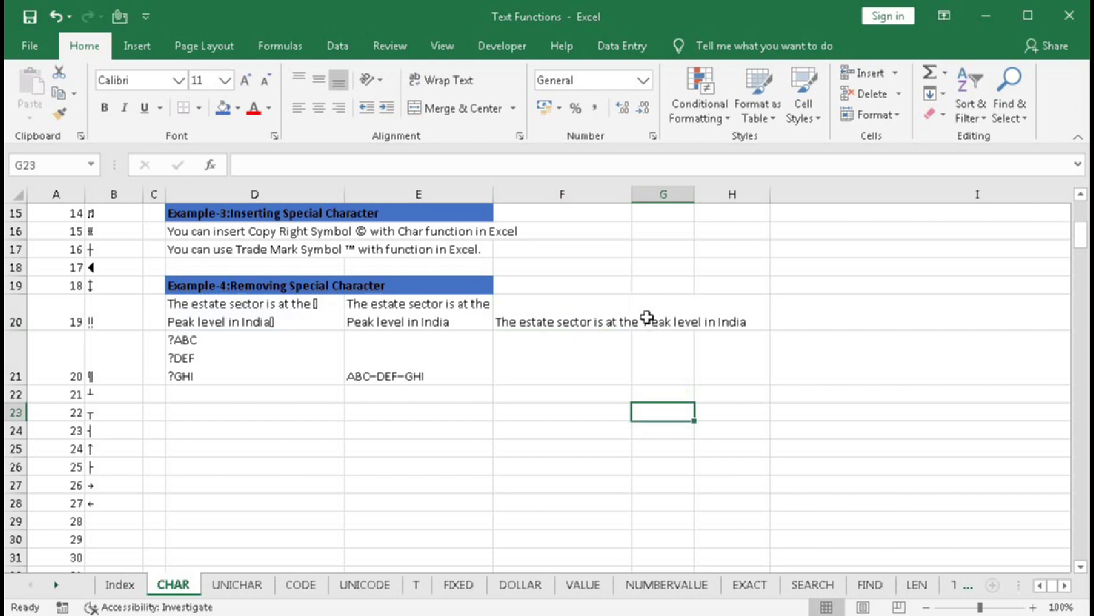
pyautogui.click(562, 312)
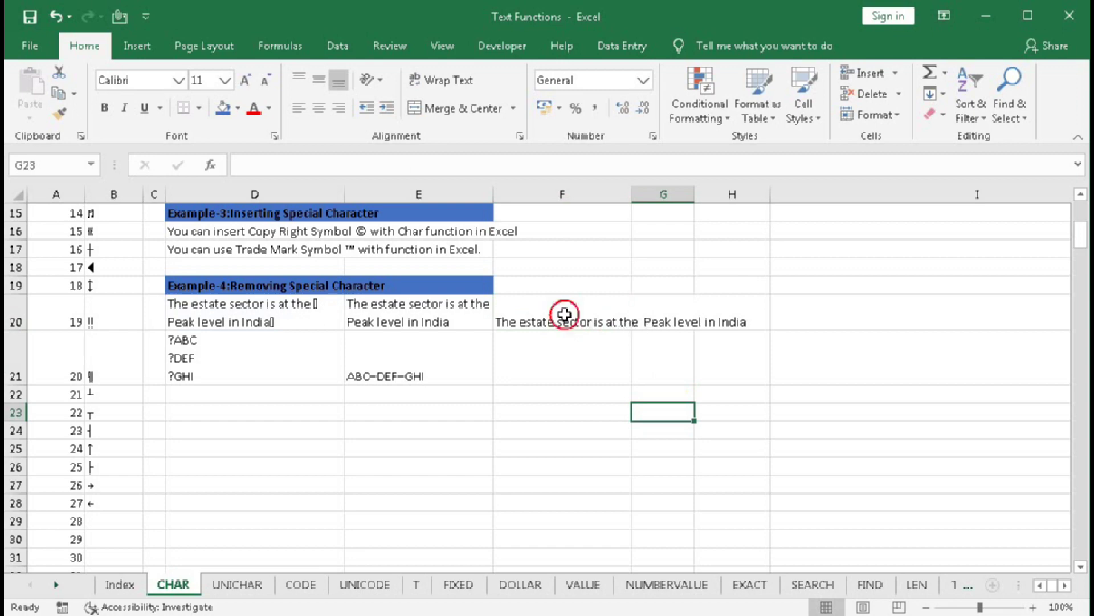
pyautogui.doubleClick(534, 318)
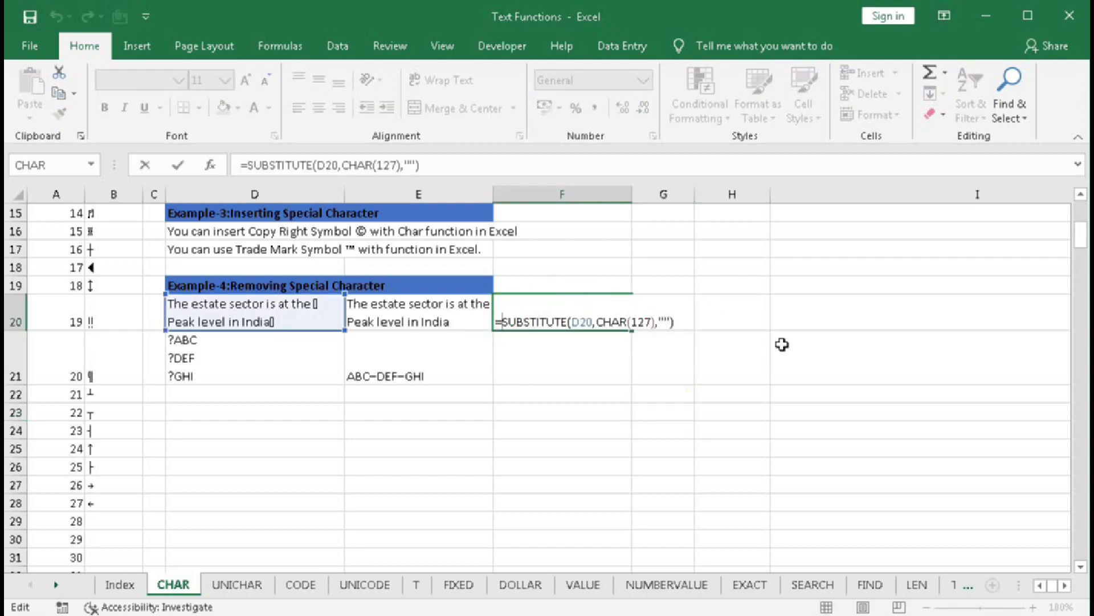
pyautogui.write('TRIM(')
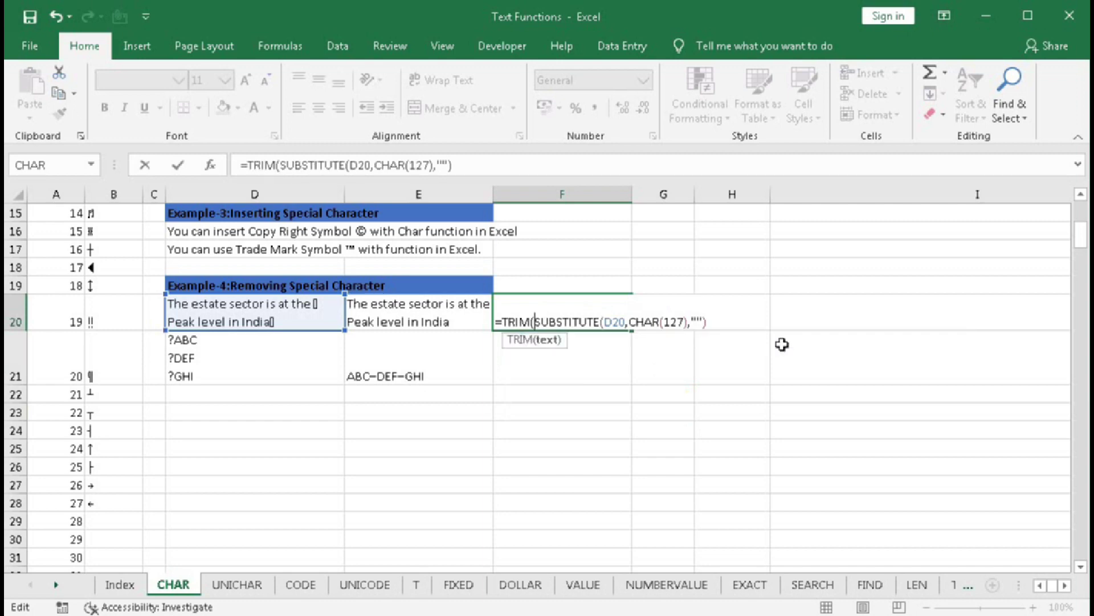
pyautogui.write(')')
pyautogui.press('Return')
pyautogui.click(715, 447)
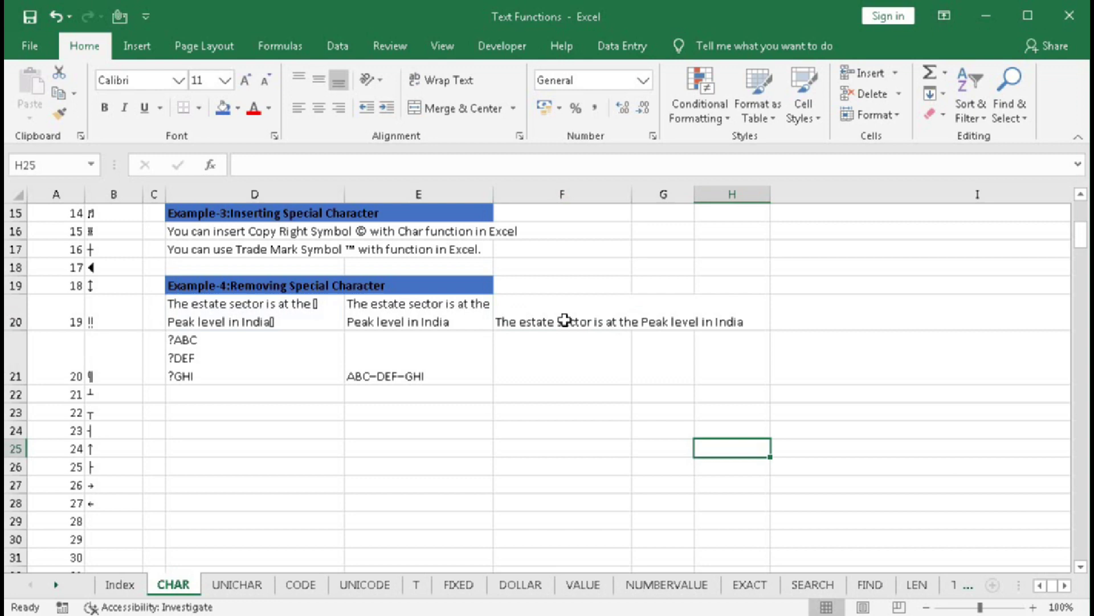
# Look through the character list in columns A and B for the codes of the question mark and dash involved in D21's cleanup.
pyautogui.click(206, 361)
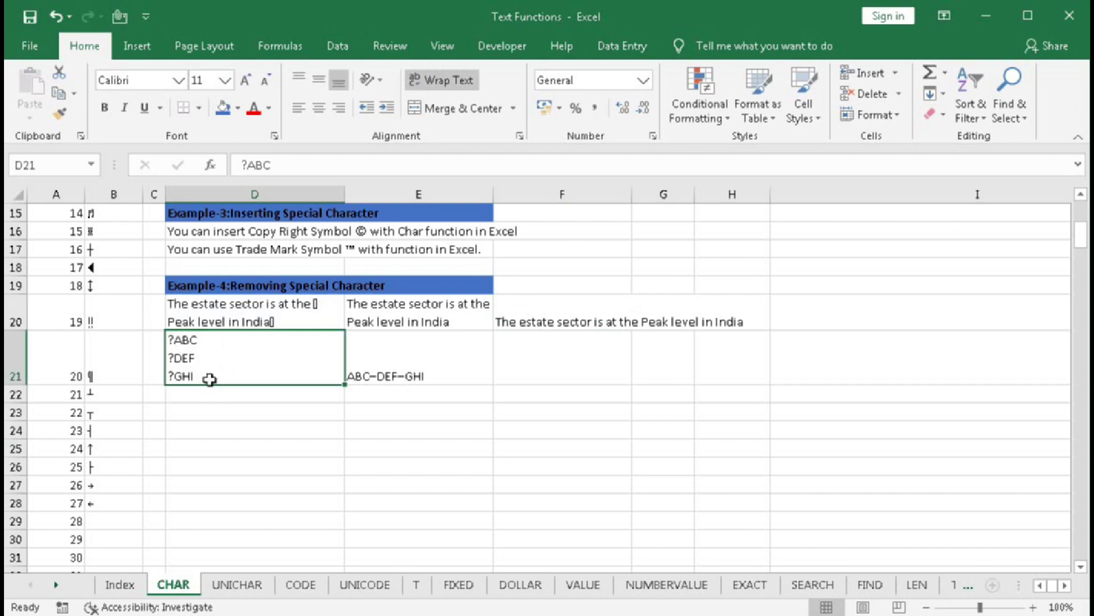
pyautogui.scroll(5, 183, 398)
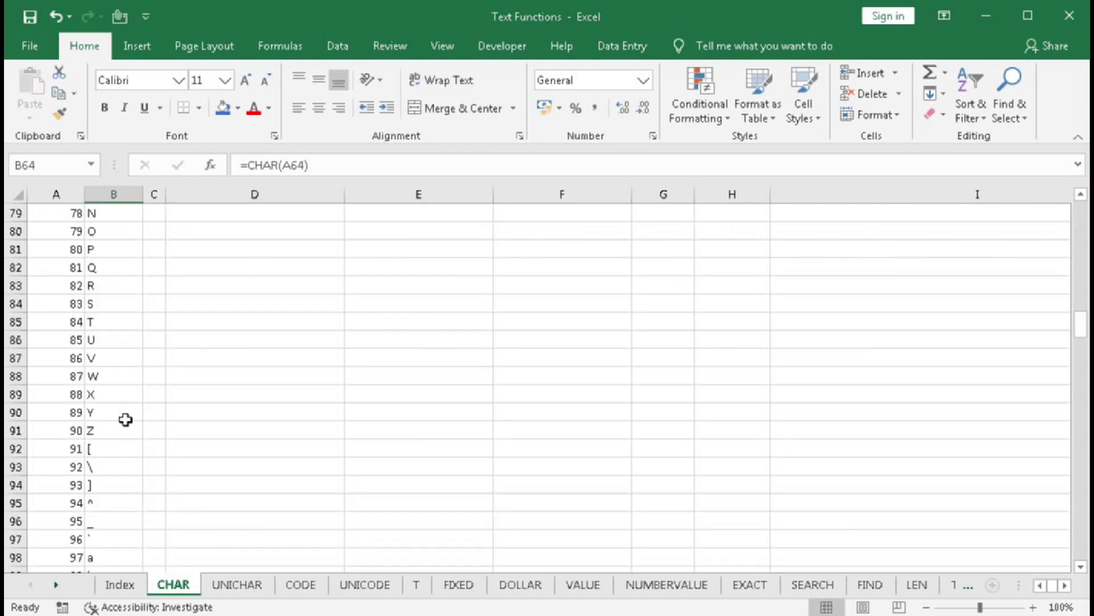
pyautogui.scroll(7, 125, 421)
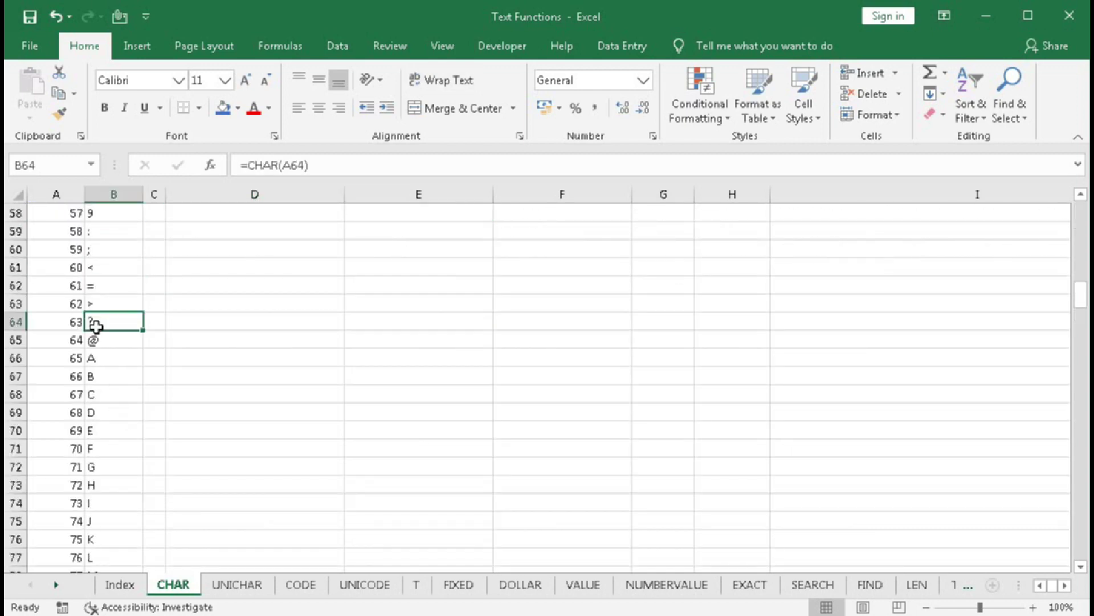
pyautogui.scroll(-18, 132, 406)
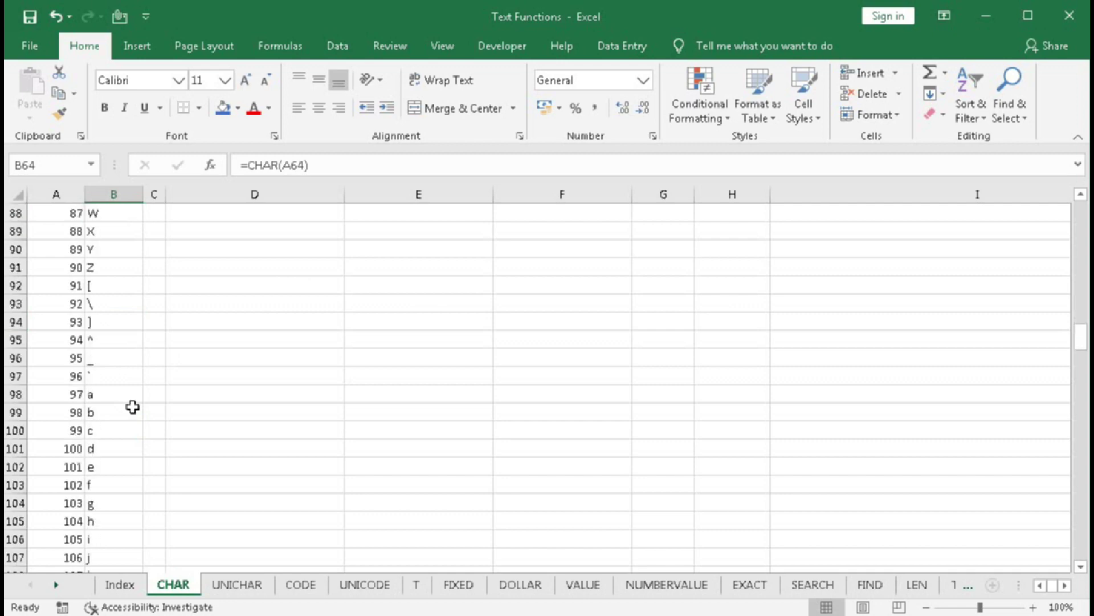
pyautogui.scroll(-9, 132, 407)
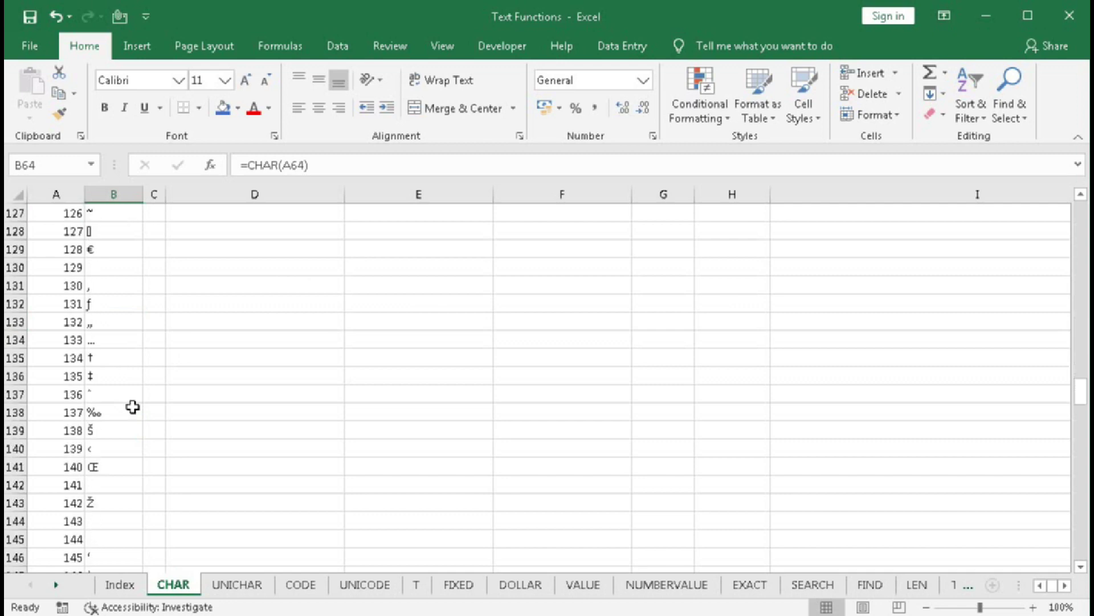
pyautogui.click(122, 426)
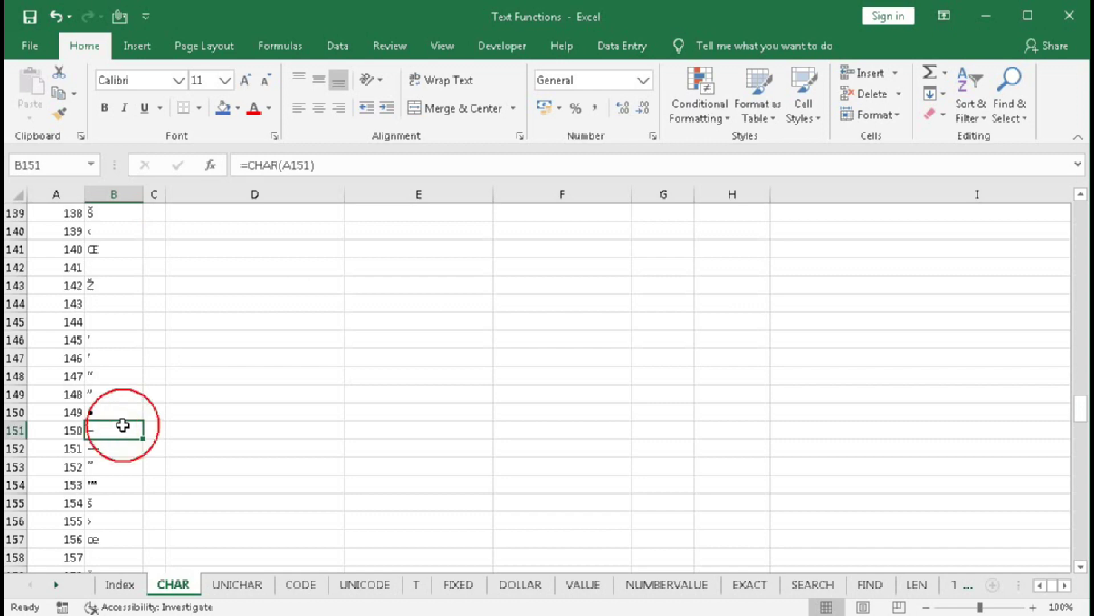
pyautogui.scroll(20, 603, 455)
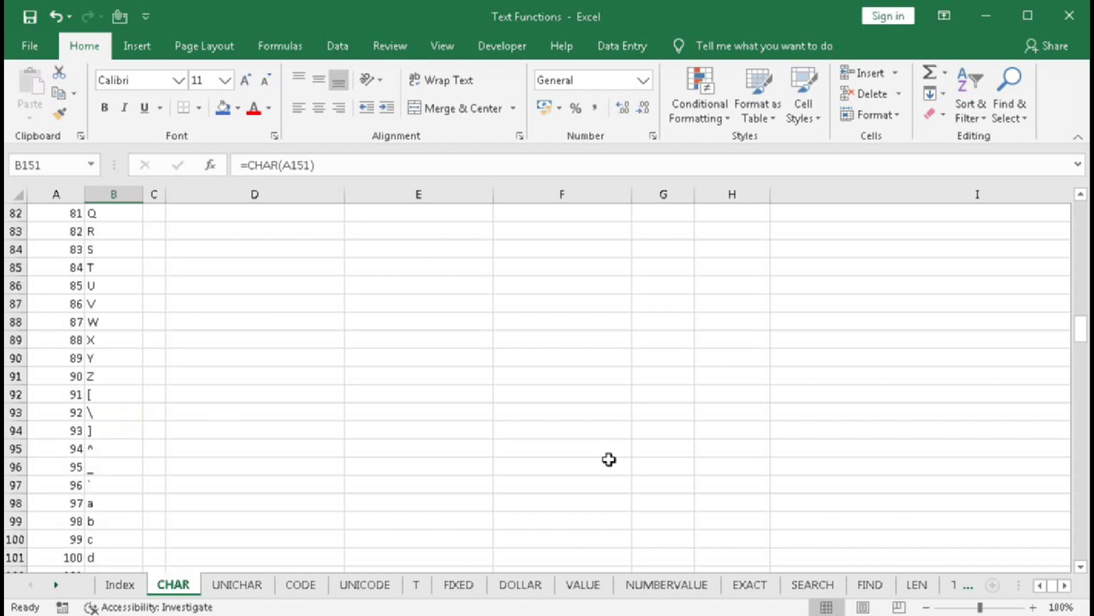
pyautogui.scroll(7, 609, 460)
pyautogui.scroll(-3, 609, 459)
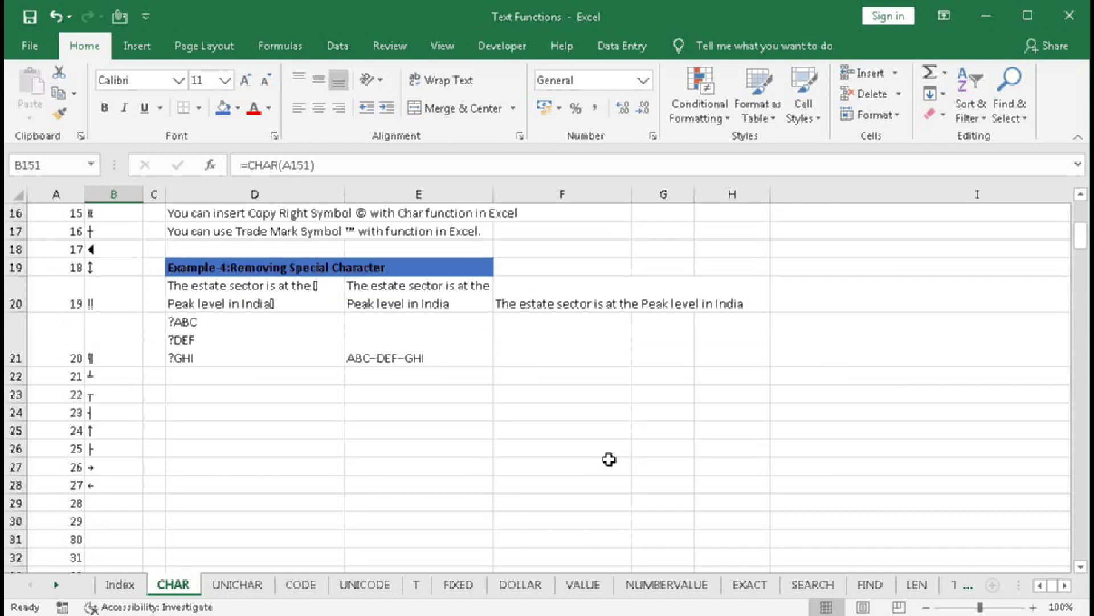
# Start a SUBSTITUTE formula in F21 with D21 as the text and CHAR(63) as the old text.
pyautogui.click(579, 365)
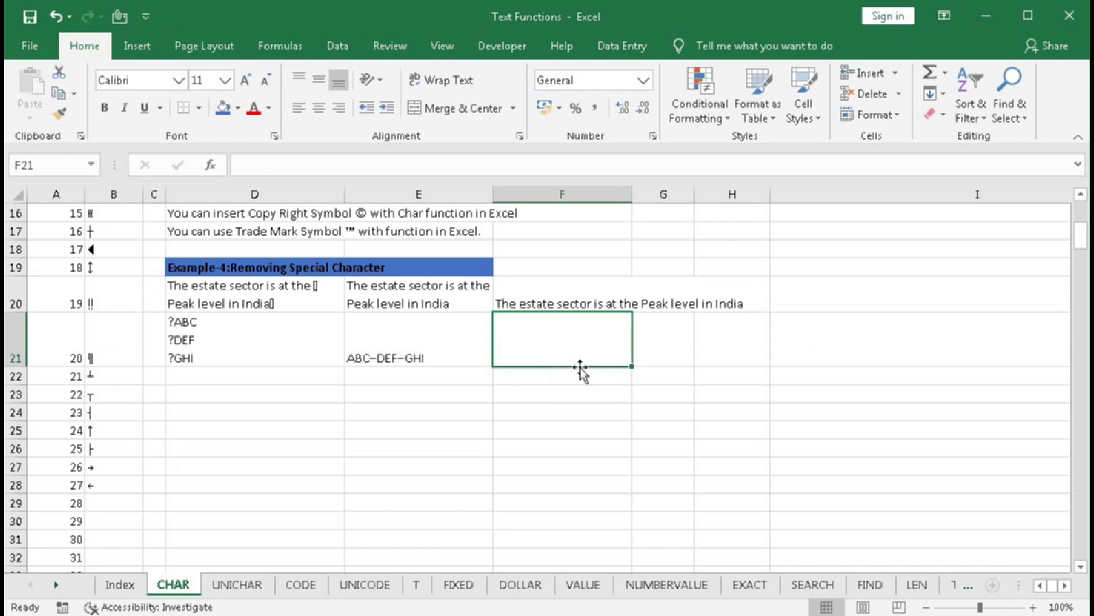
pyautogui.write('=sub')
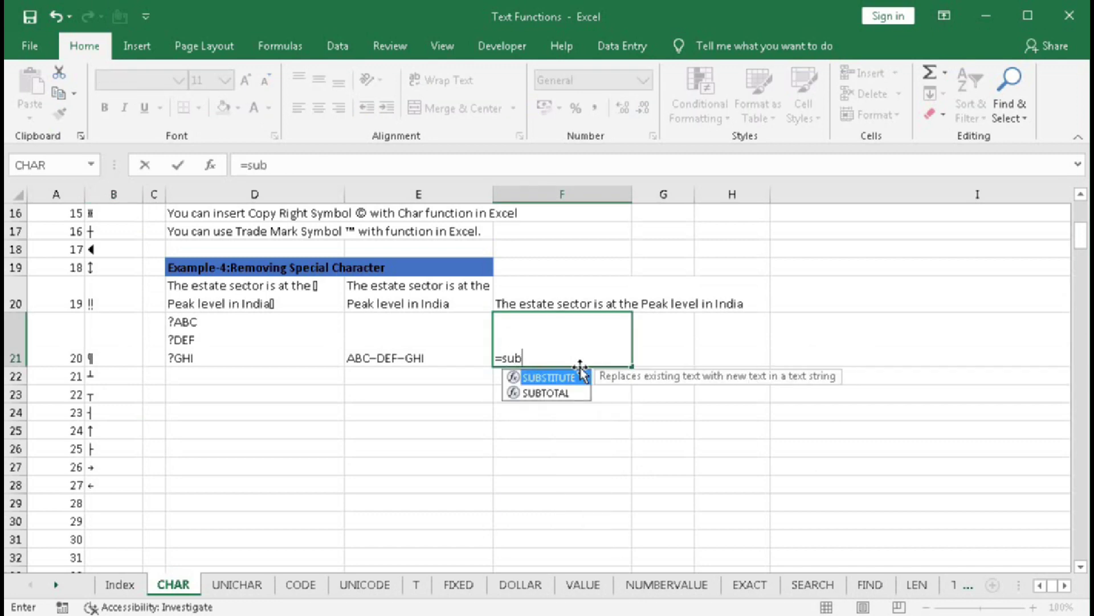
pyautogui.press('Tab')
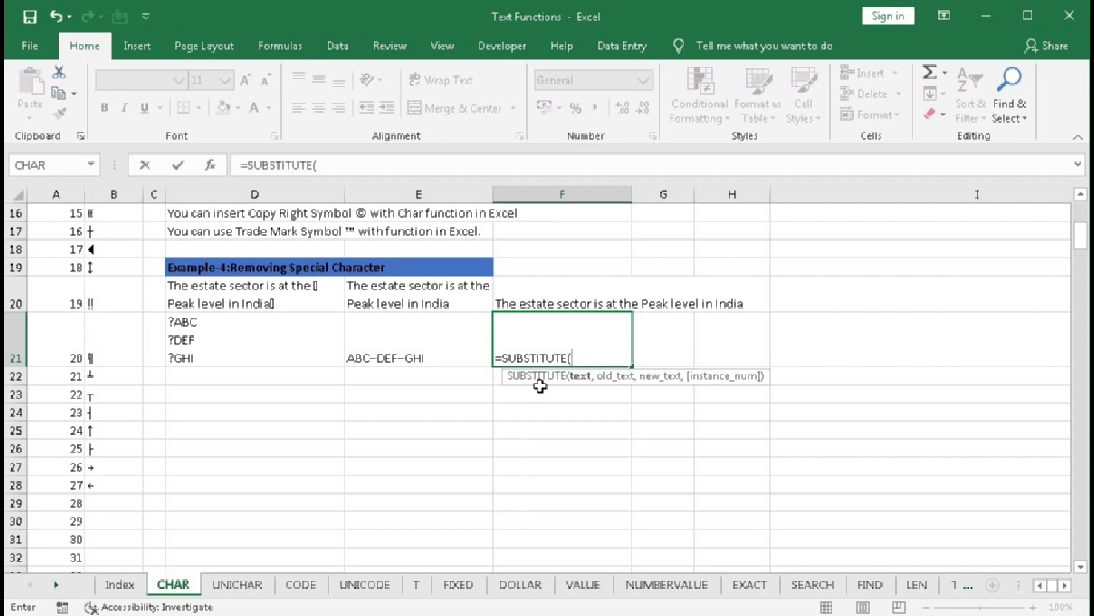
pyautogui.click(242, 343)
pyautogui.write(',')
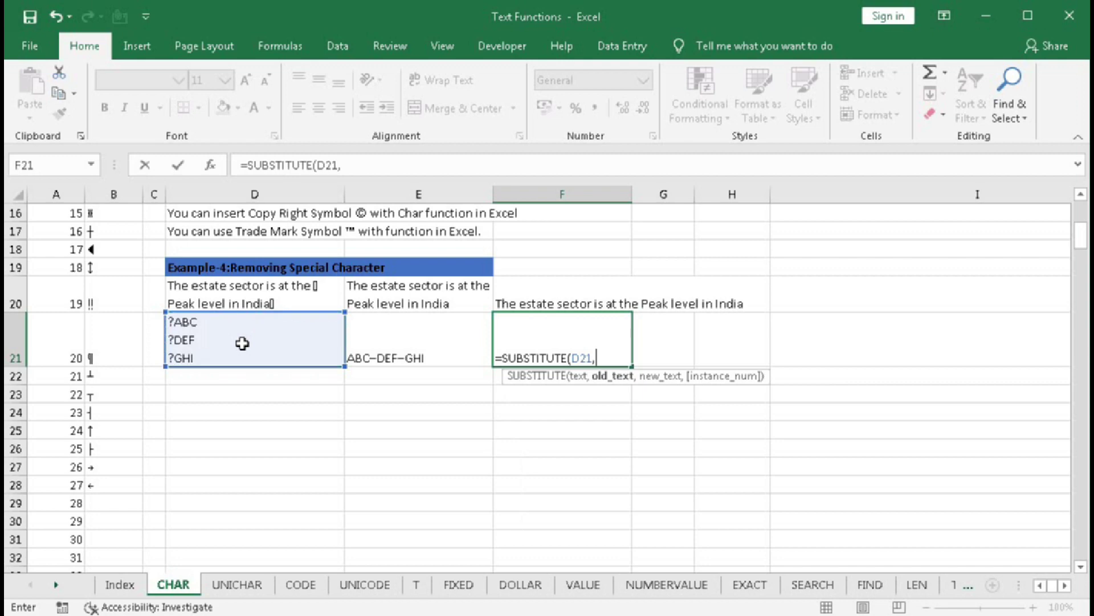
pyautogui.press('BackSpace')
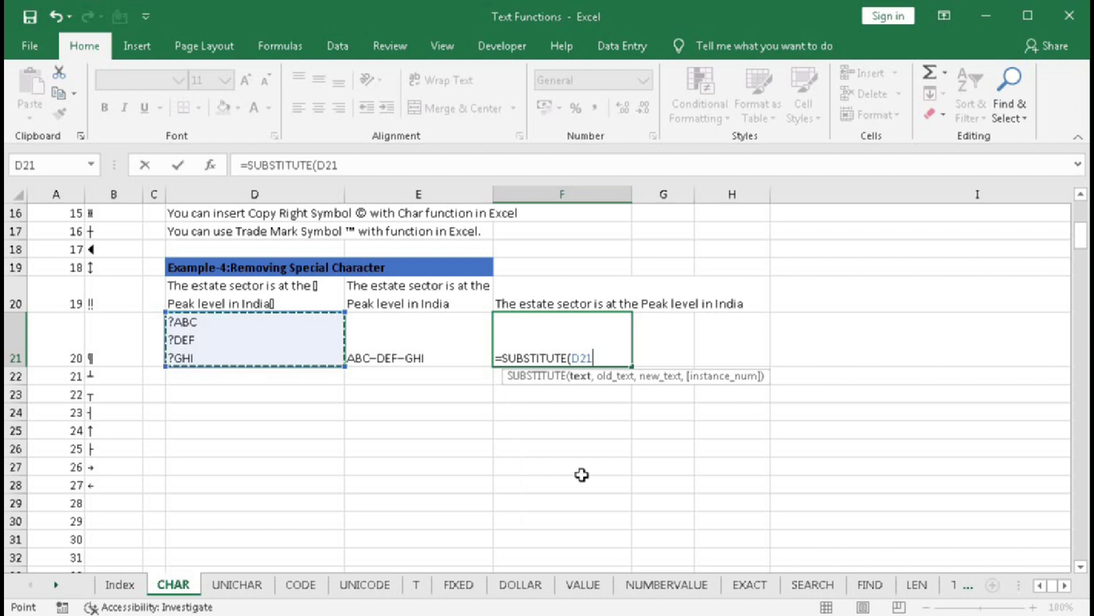
pyautogui.write(',')
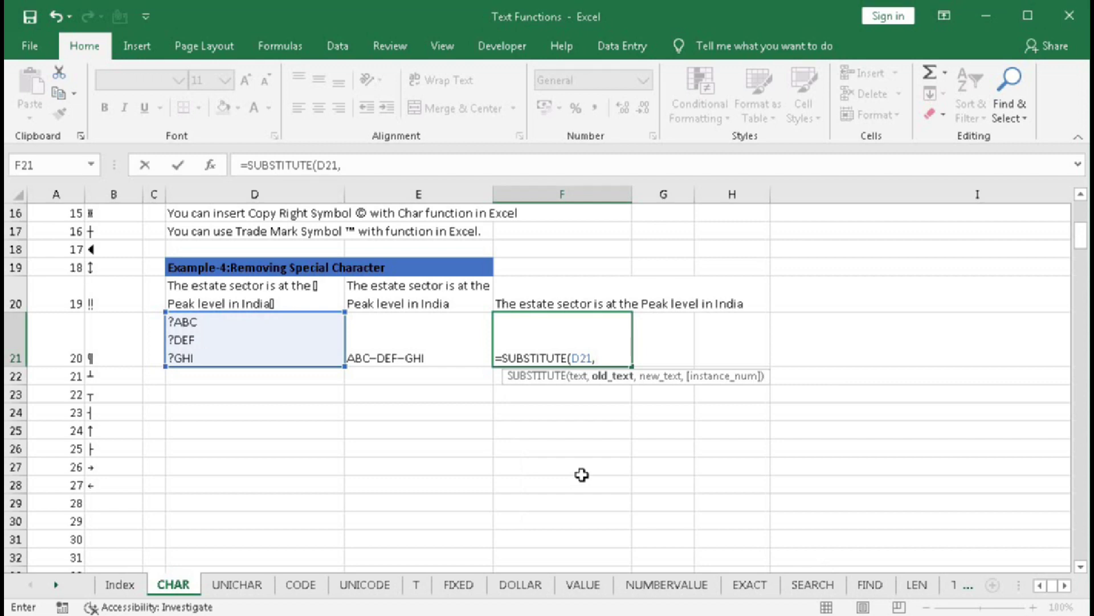
pyautogui.write('cha')
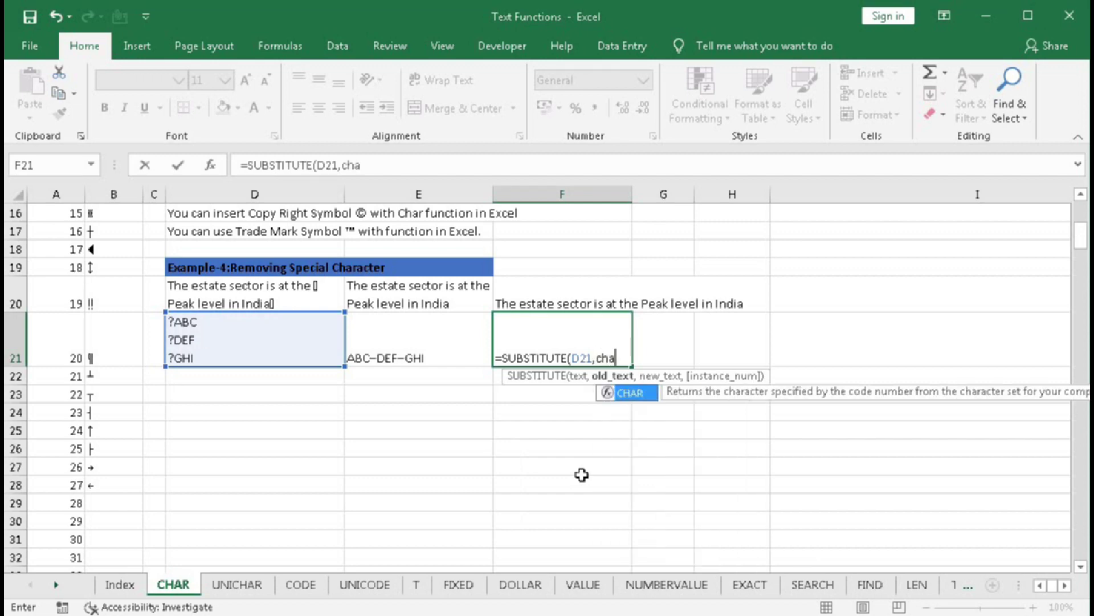
pyautogui.press('Tab')
pyautogui.write('63')
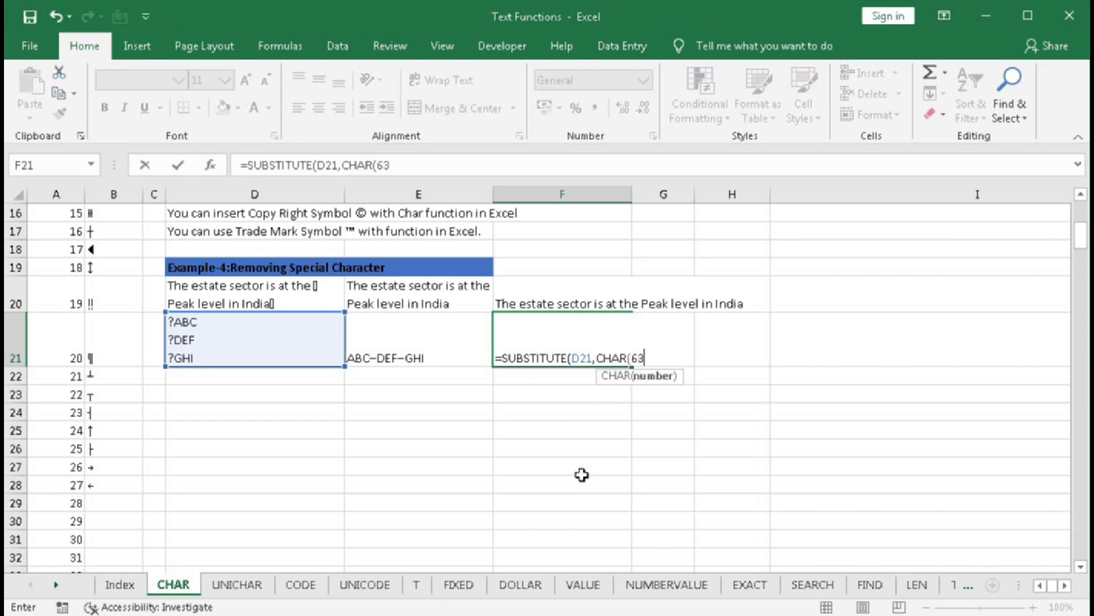
pyautogui.write(')')
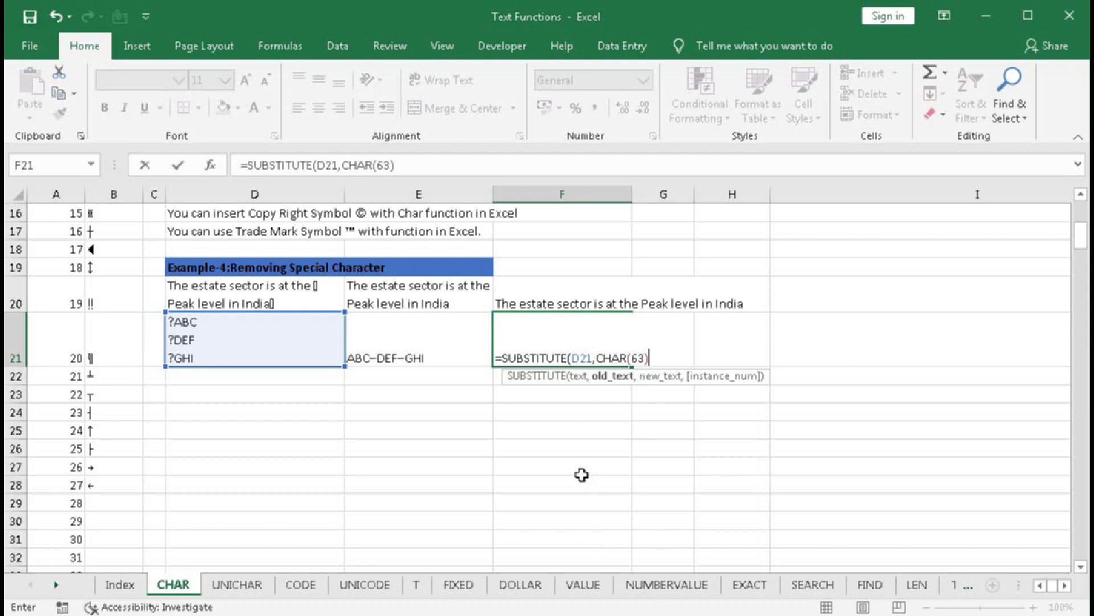
# Give the F21 formula CHAR(150) as the new text and enter it.
pyautogui.write(',')
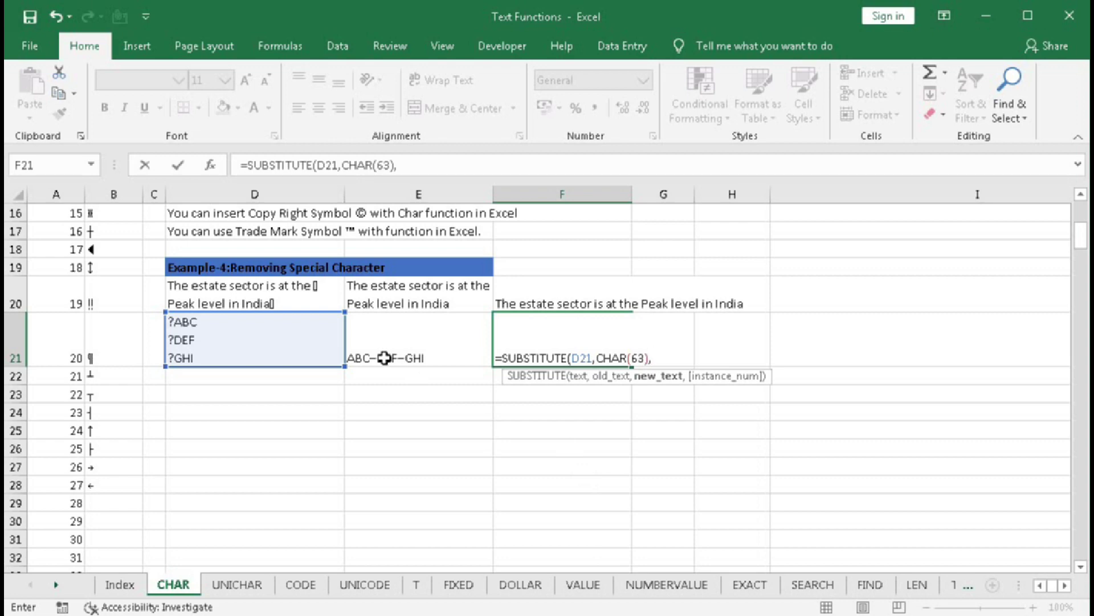
pyautogui.write('char')
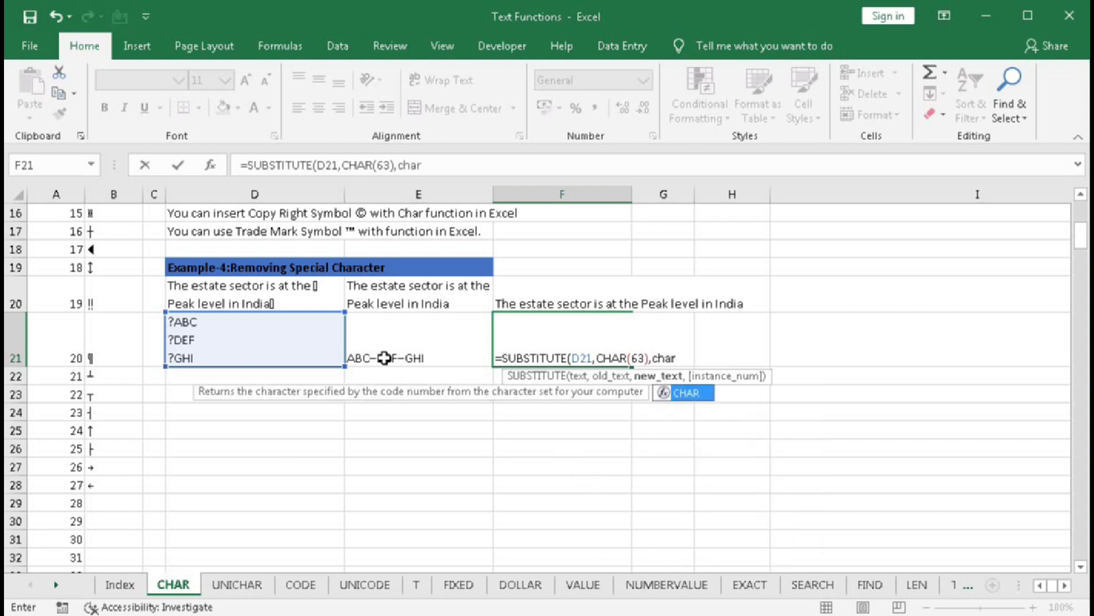
pyautogui.press('Tab')
pyautogui.write('150')
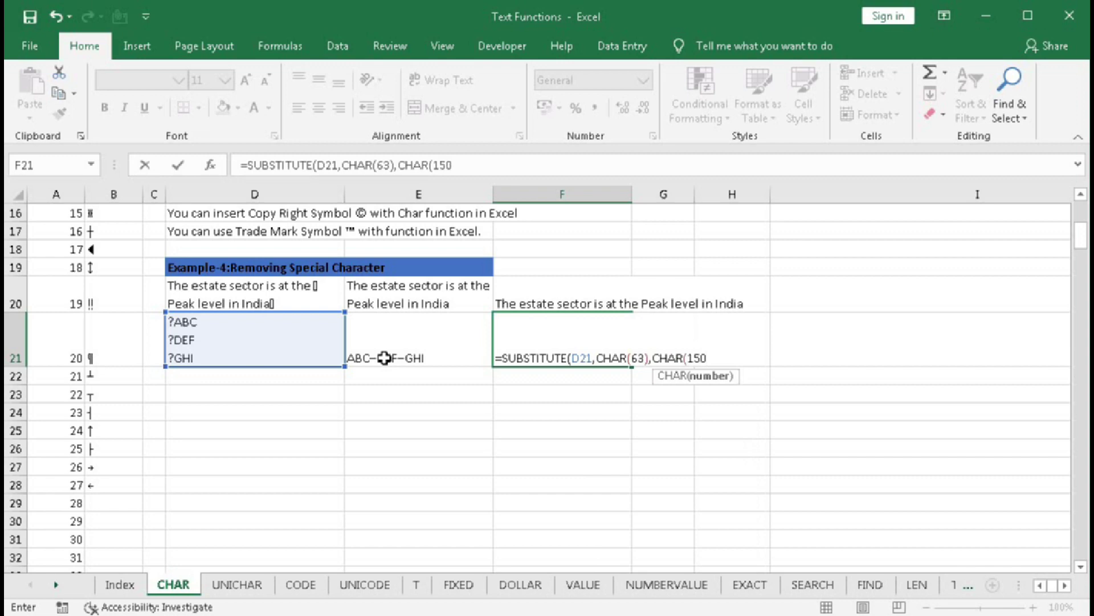
pyautogui.write(')')
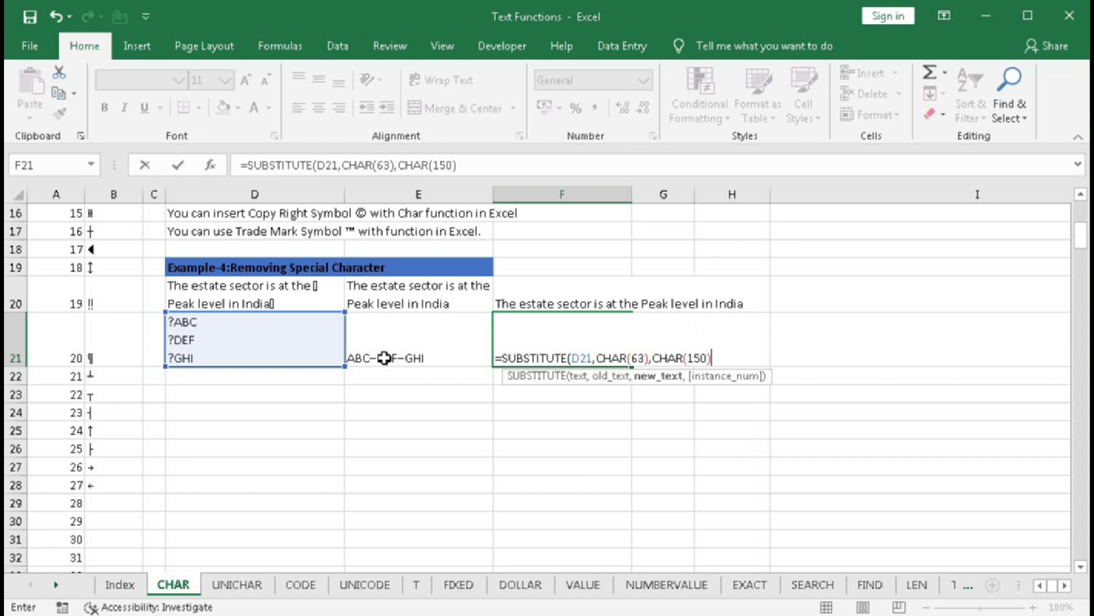
pyautogui.write(')')
pyautogui.press('Return')
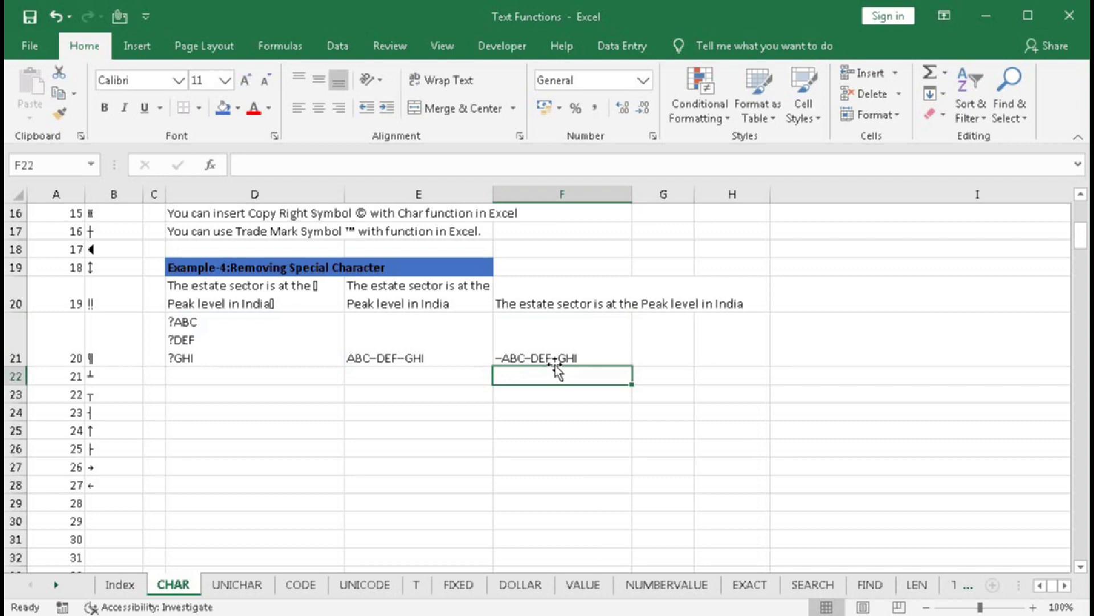
# Nest F21's existing formula as the text argument of an outer SUBSTITUTE function.
pyautogui.click(501, 358)
pyautogui.doubleClick(507, 350)
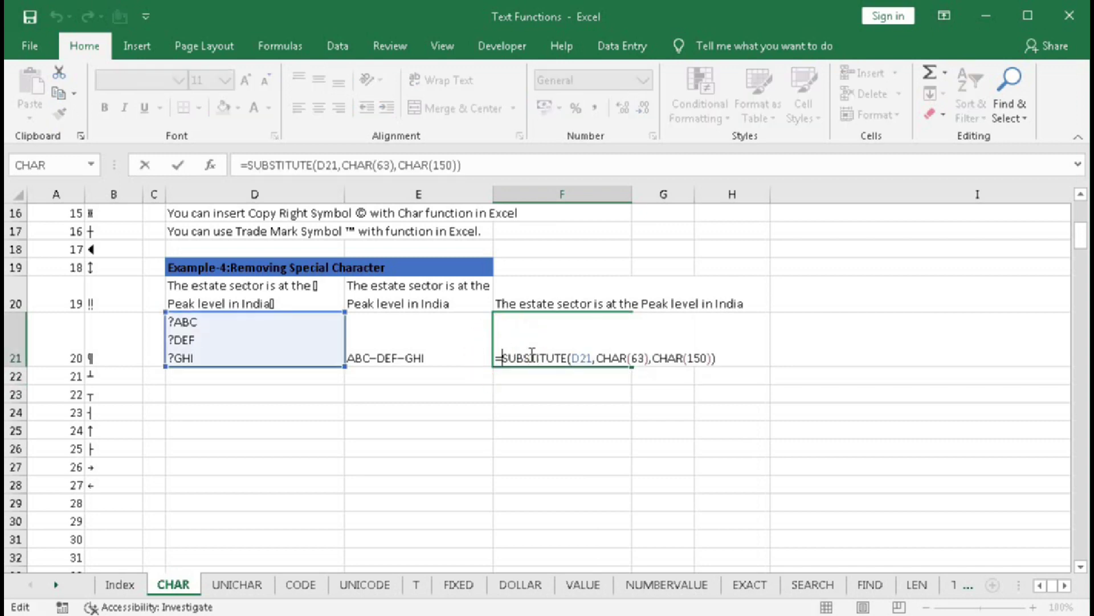
pyautogui.write('SUBSTITUTE(')
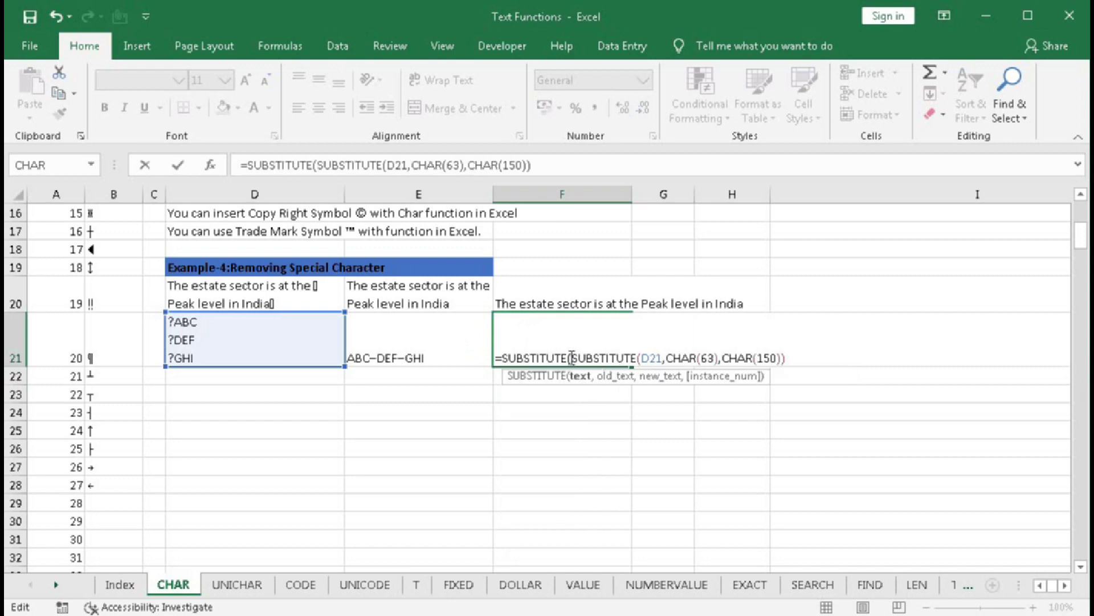
pyautogui.click(794, 355)
pyautogui.write(',')
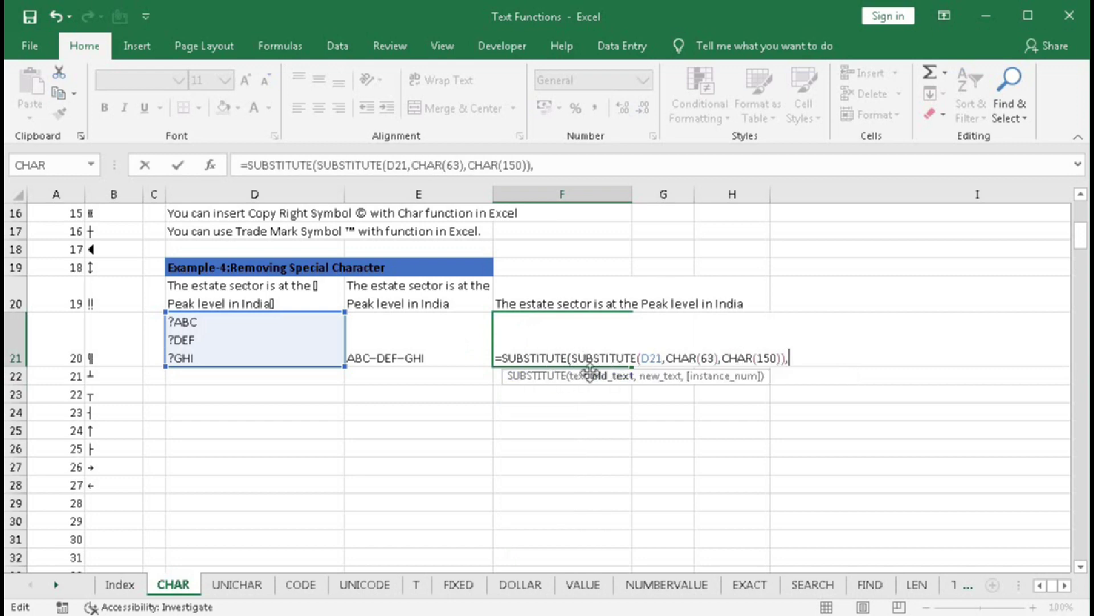
pyautogui.click(578, 376)
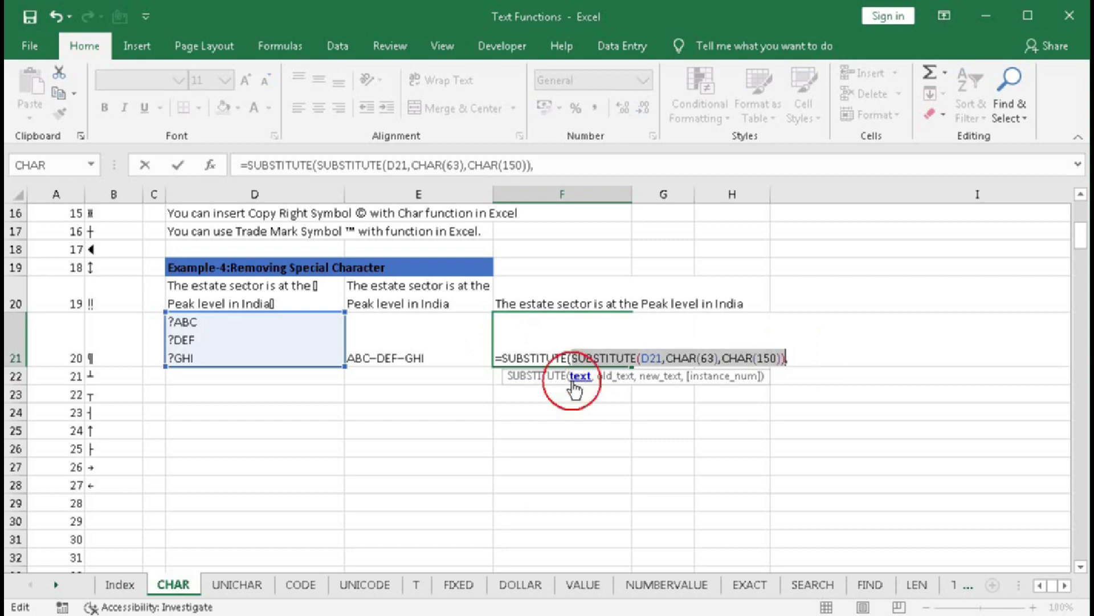
pyautogui.click(611, 376)
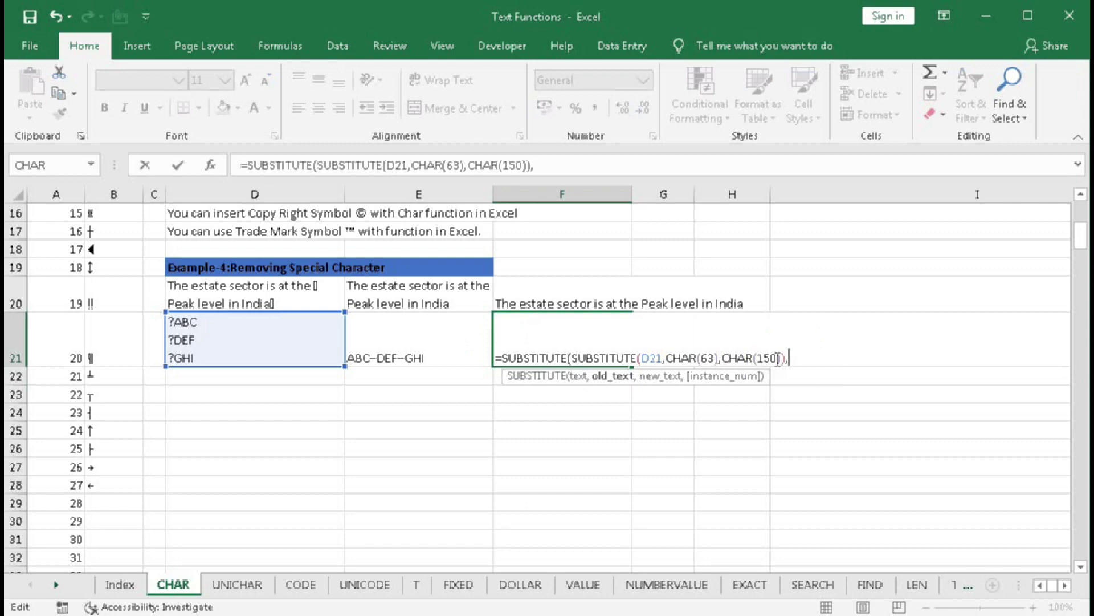
# Complete F21's outer SUBSTITUTE with old text CHAR(150), new text "" and instance number 1, and enter the formula.
pyautogui.write('char')
pyautogui.press('Tab')
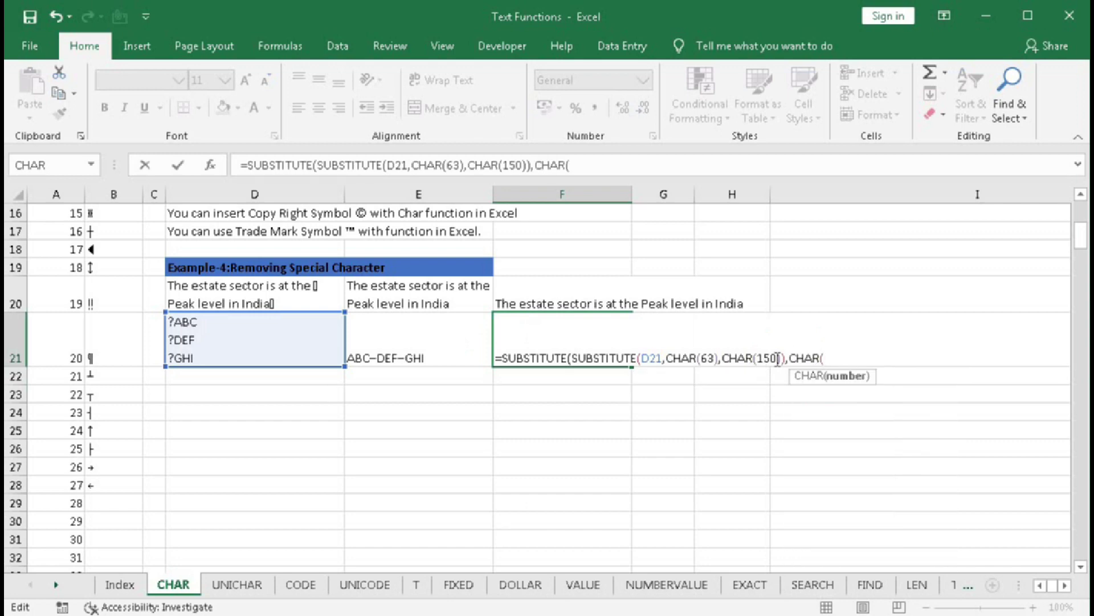
pyautogui.write('150)')
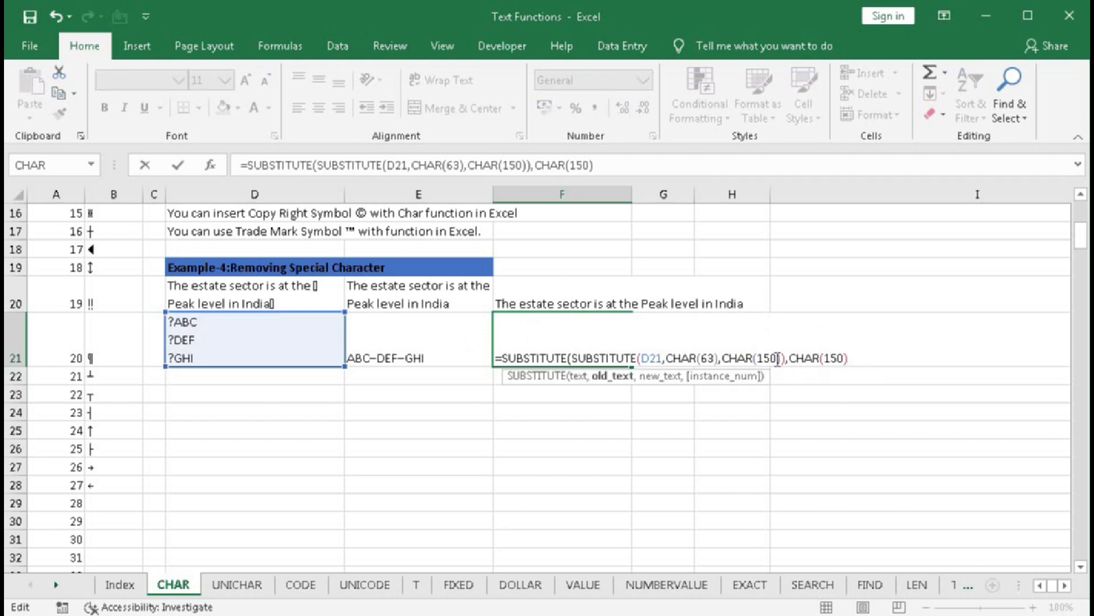
pyautogui.write(',')
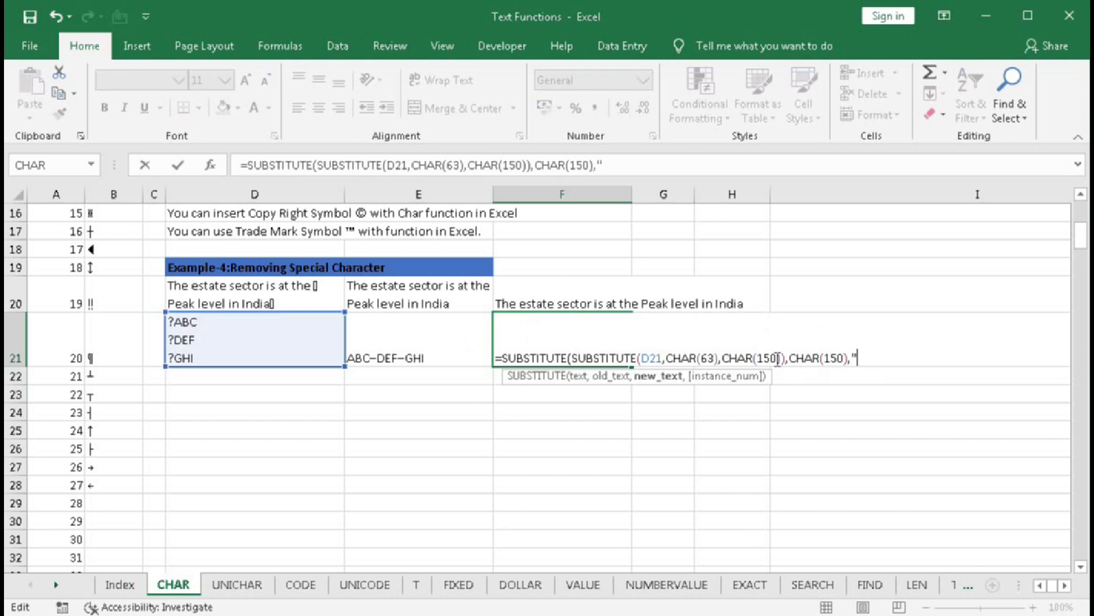
pyautogui.write('"",')
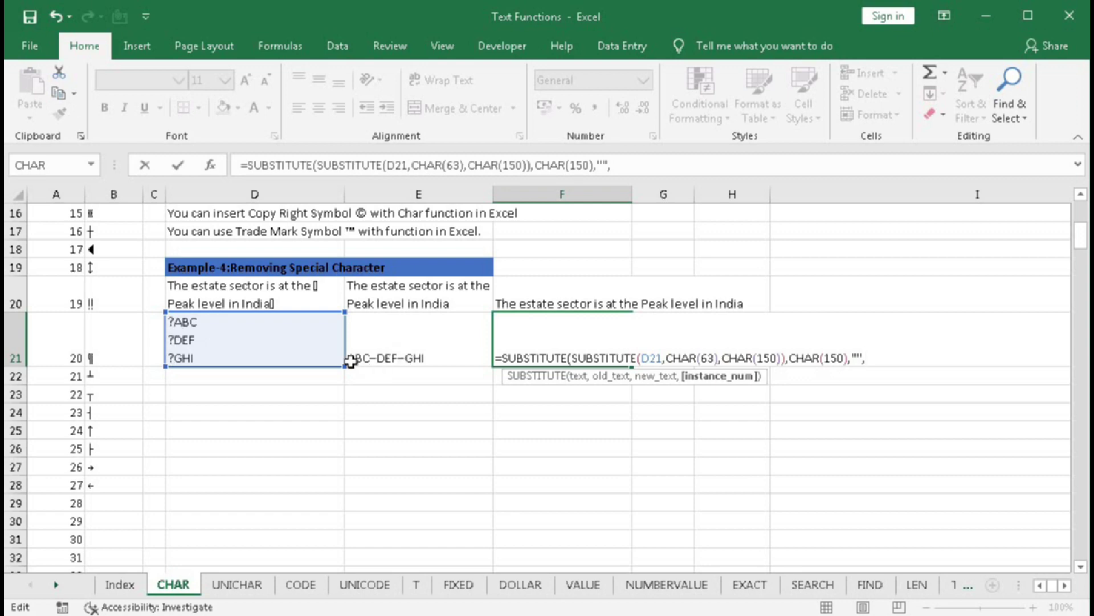
pyautogui.write('1)')
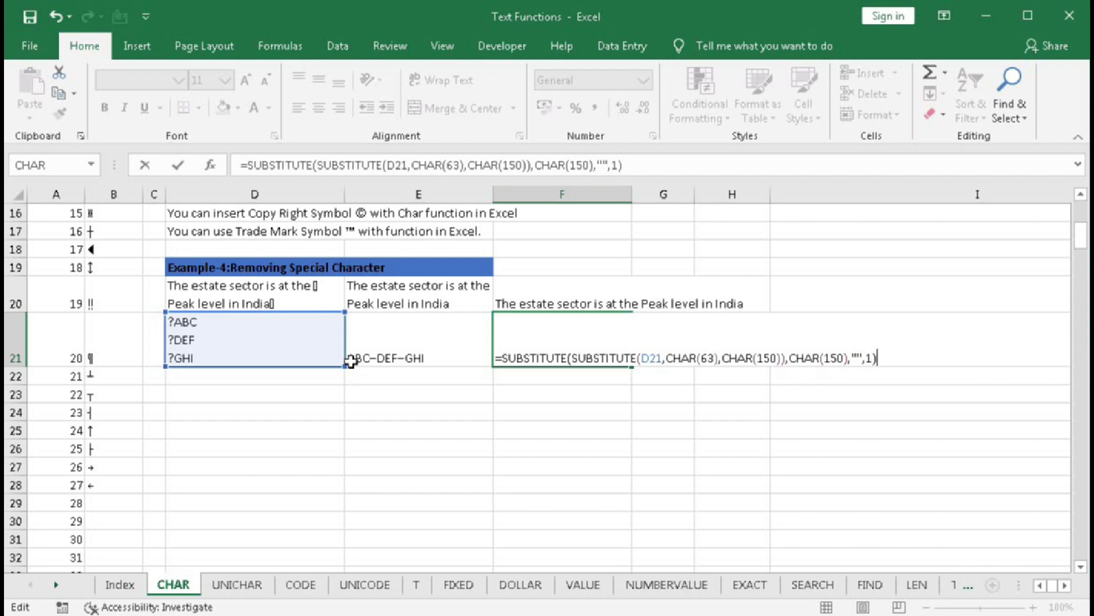
pyautogui.press('Return')
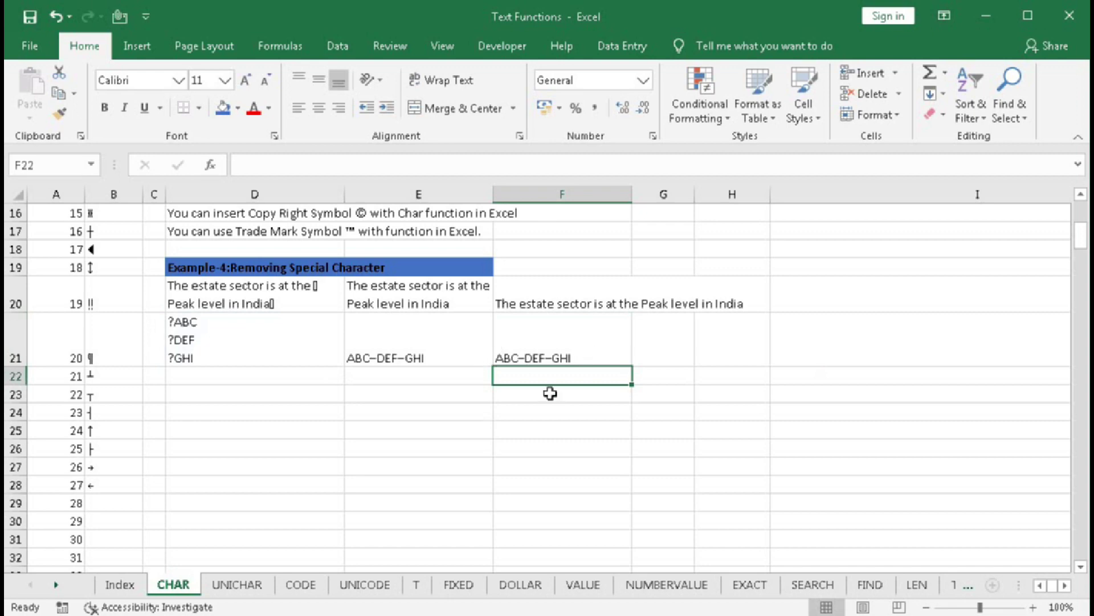
# Paste F21's result as a value into G21 and open that cell to check its text for line breaks.
pyautogui.click(545, 347)
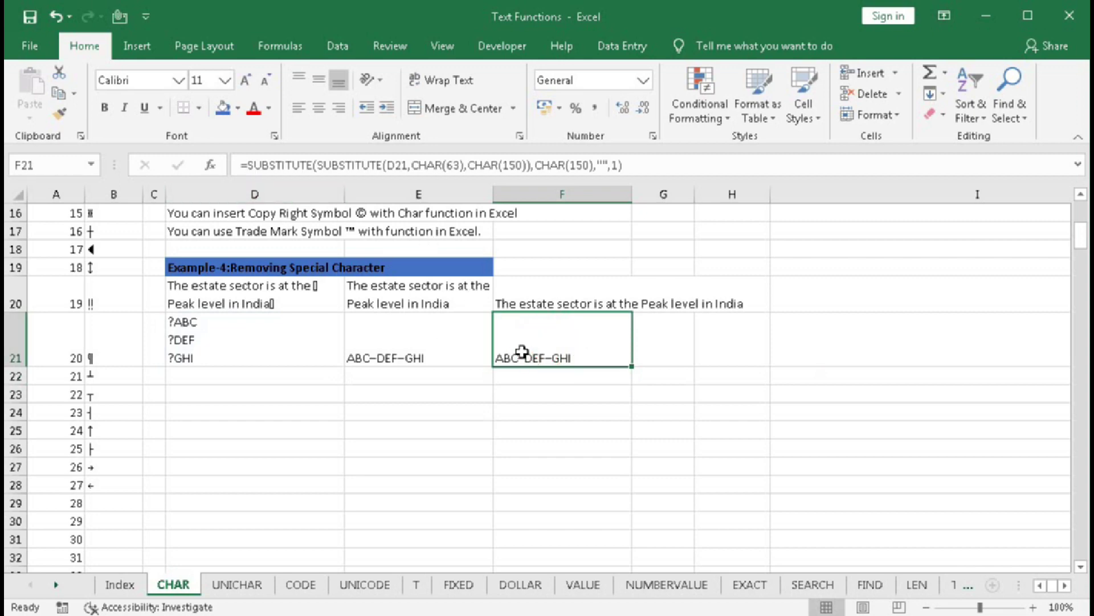
pyautogui.hotkey('ctrl', 'c')
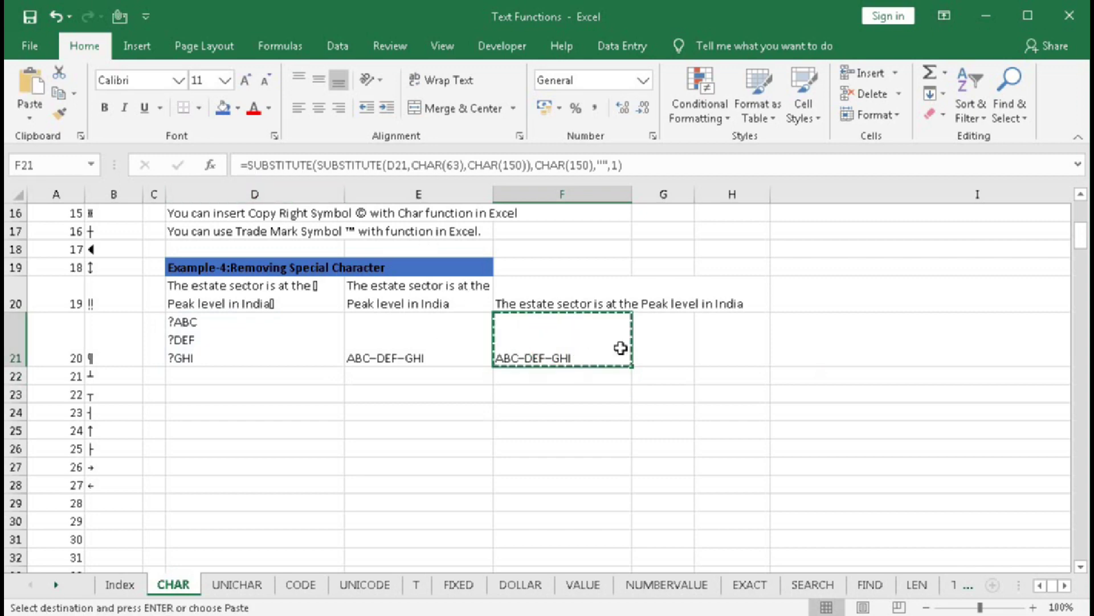
pyautogui.rightClick(672, 340)
pyautogui.click(734, 336)
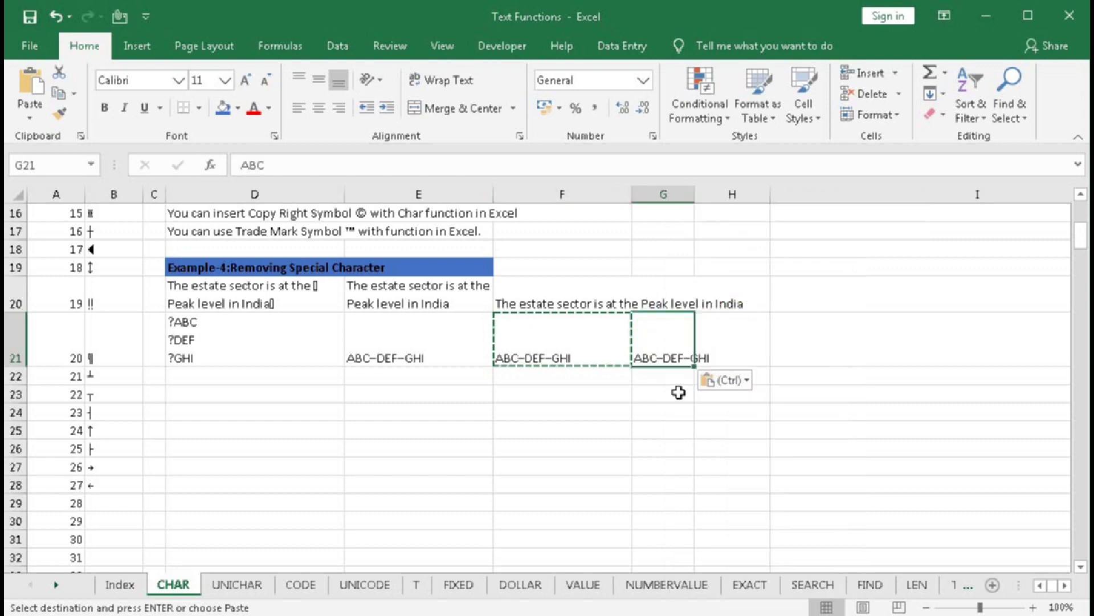
pyautogui.click(661, 355)
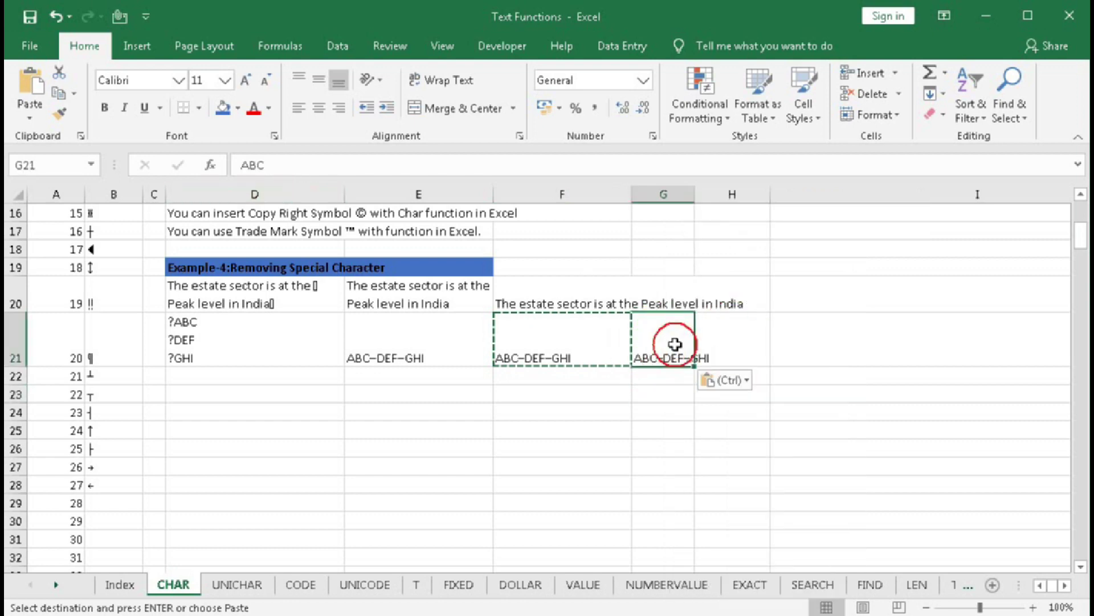
pyautogui.doubleClick(678, 342)
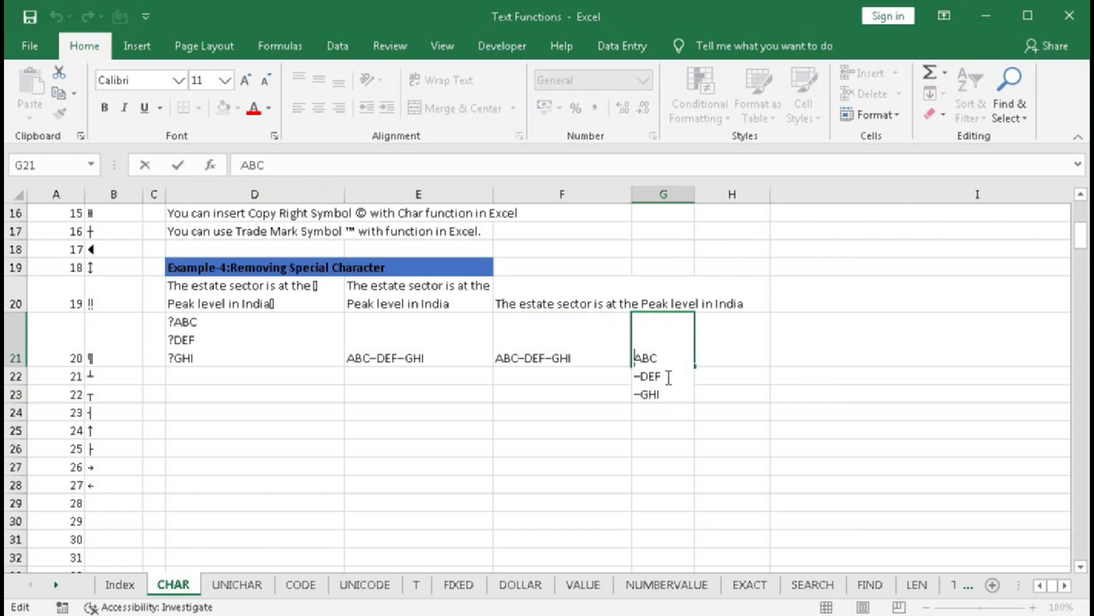
pyautogui.click(667, 376)
pyautogui.scroll(5, 667, 376)
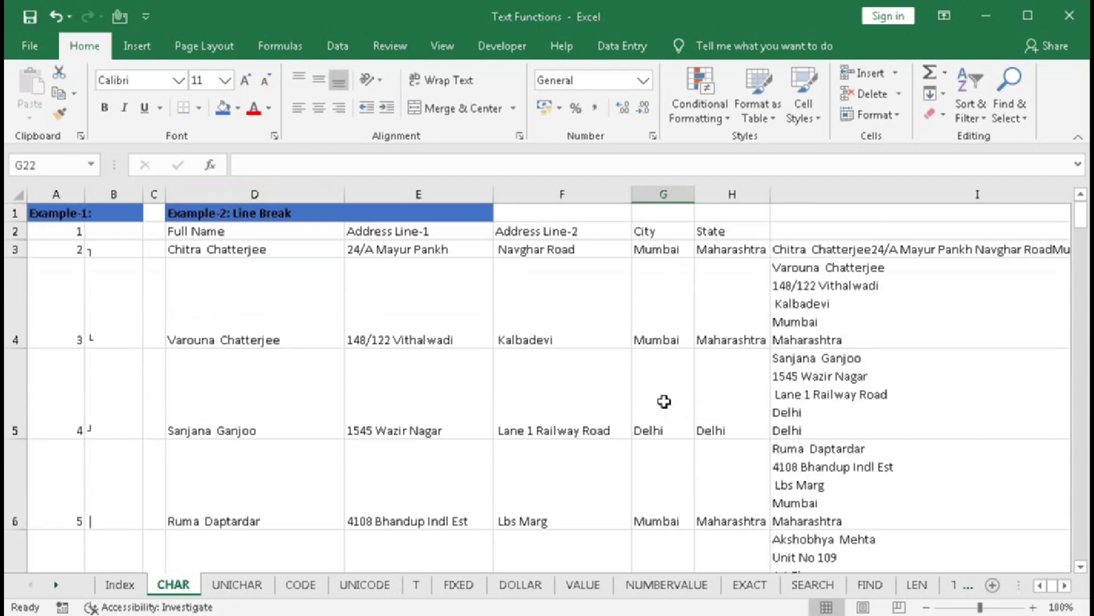